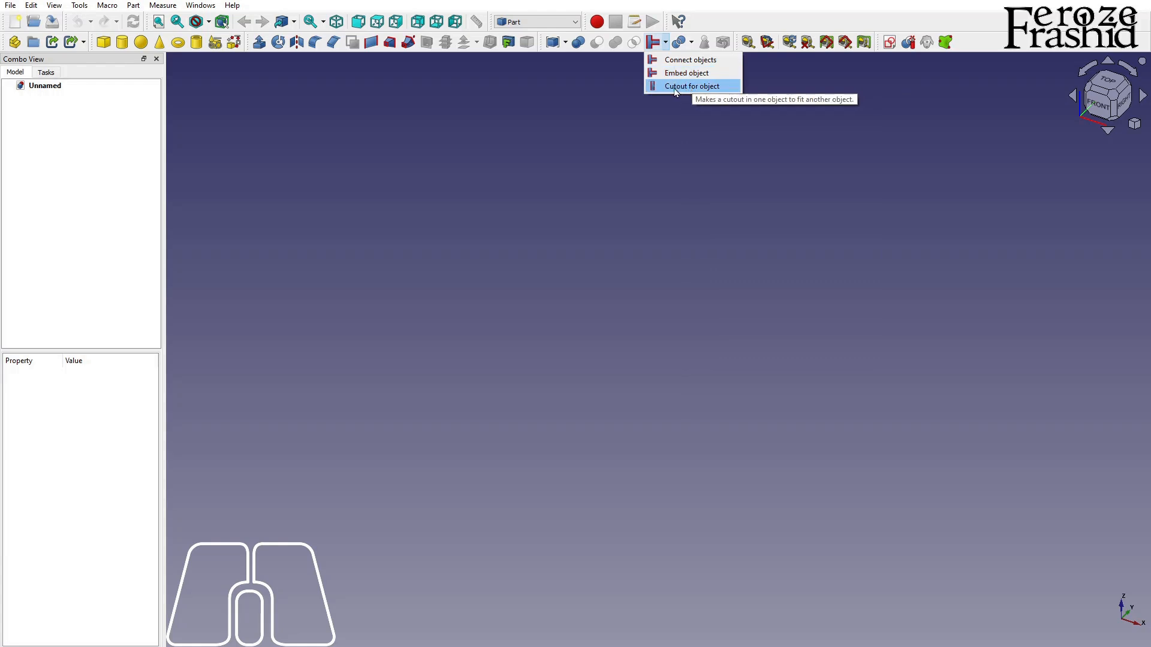
Examine the Connect, Embed and Cutout examples in the FreeCAD wiki image in the browser, and return to the empty document.
{"action": "left_click", "coordinate": [690, 157]}
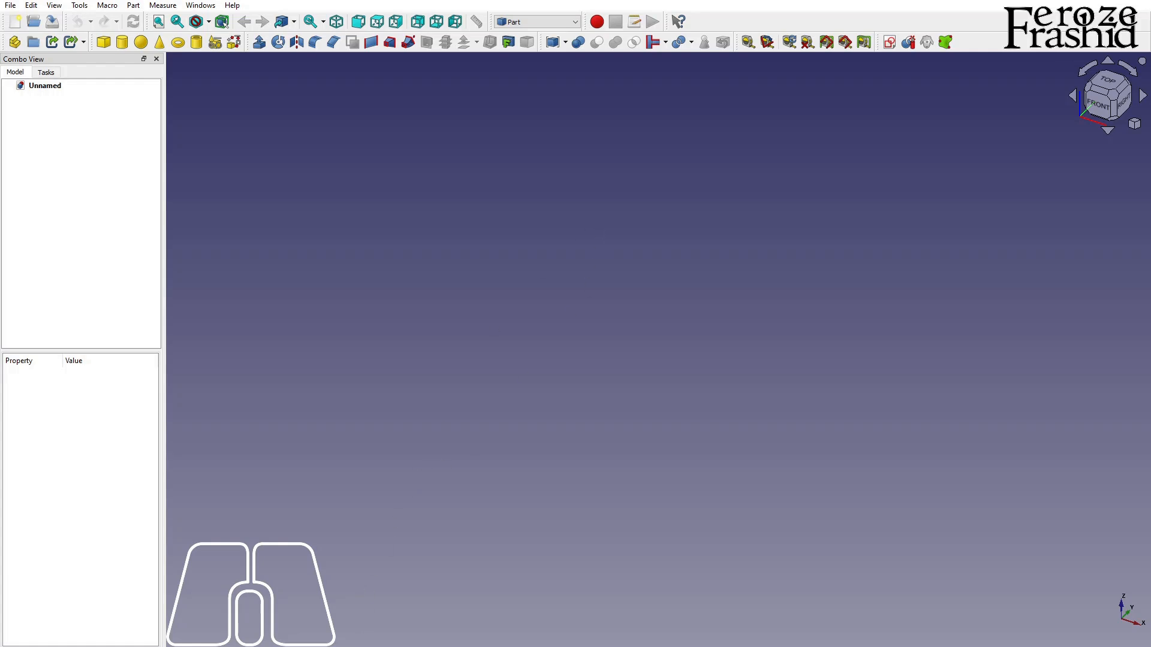
{"action": "mouse_move", "coordinate": [307, 646]}
{"action": "left_click", "coordinate": [315, 624]}
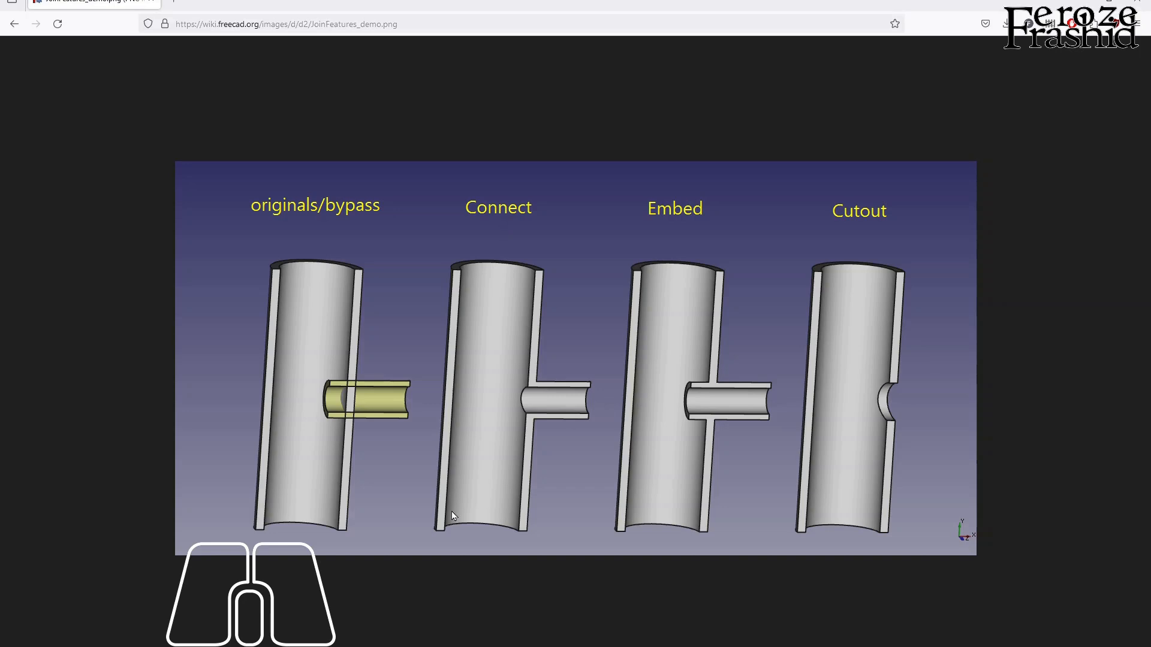
{"action": "left_click", "coordinate": [419, 645]}
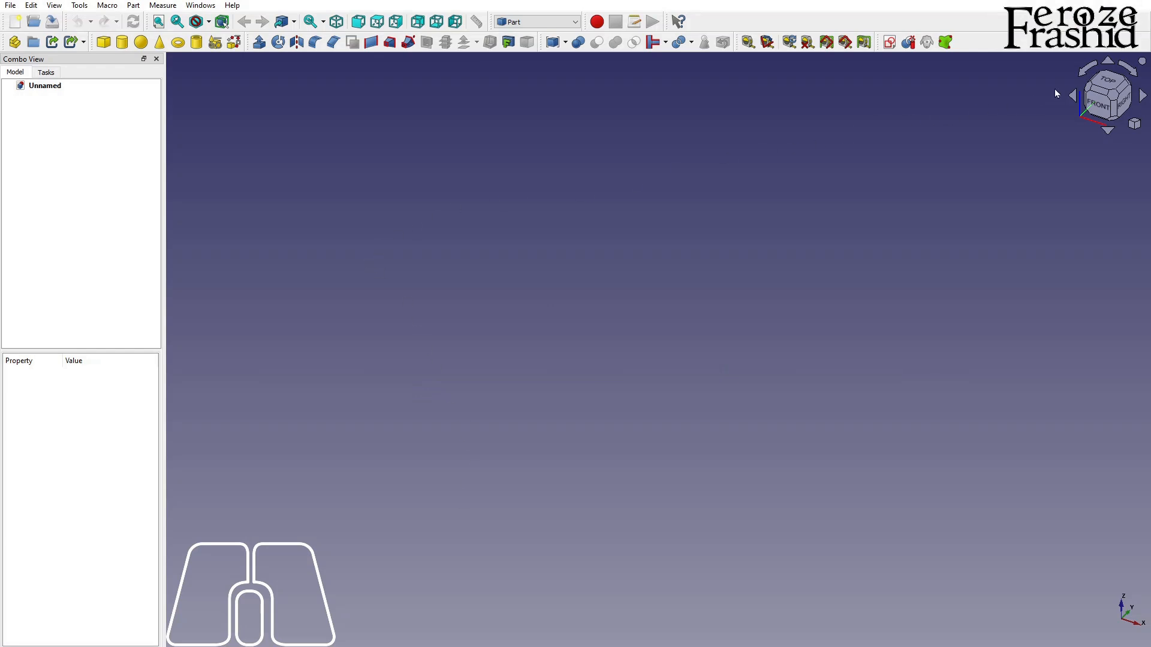
Create a new sketch on the XZ plane with no offset.
{"action": "left_click", "coordinate": [1102, 87]}
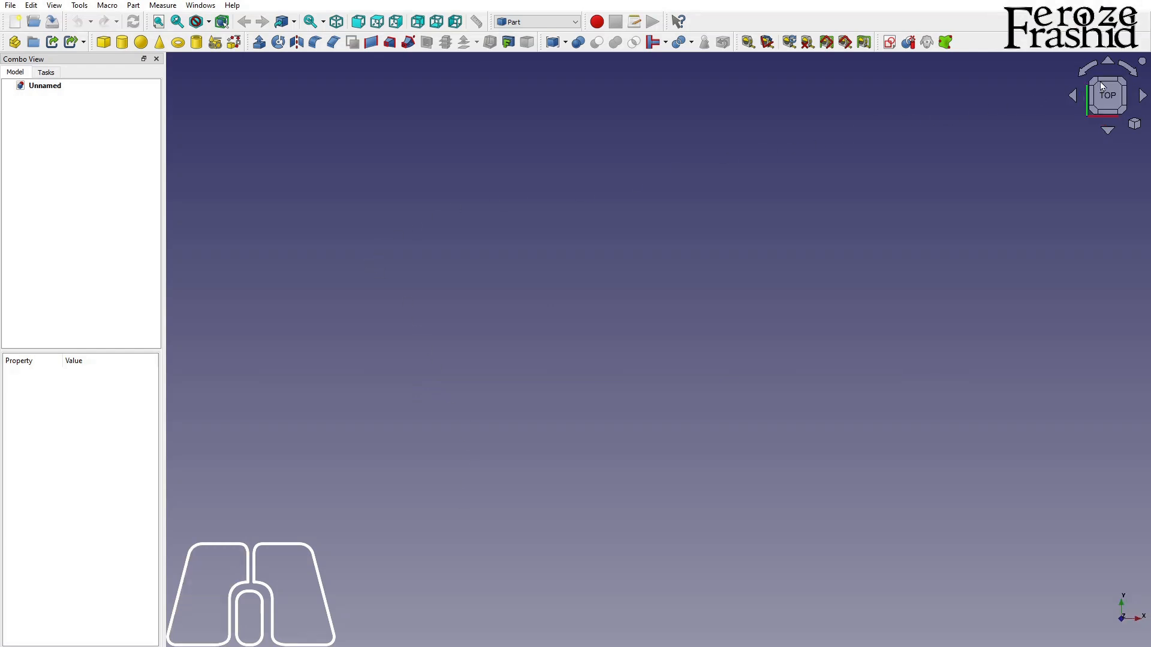
{"action": "left_click", "coordinate": [889, 42]}
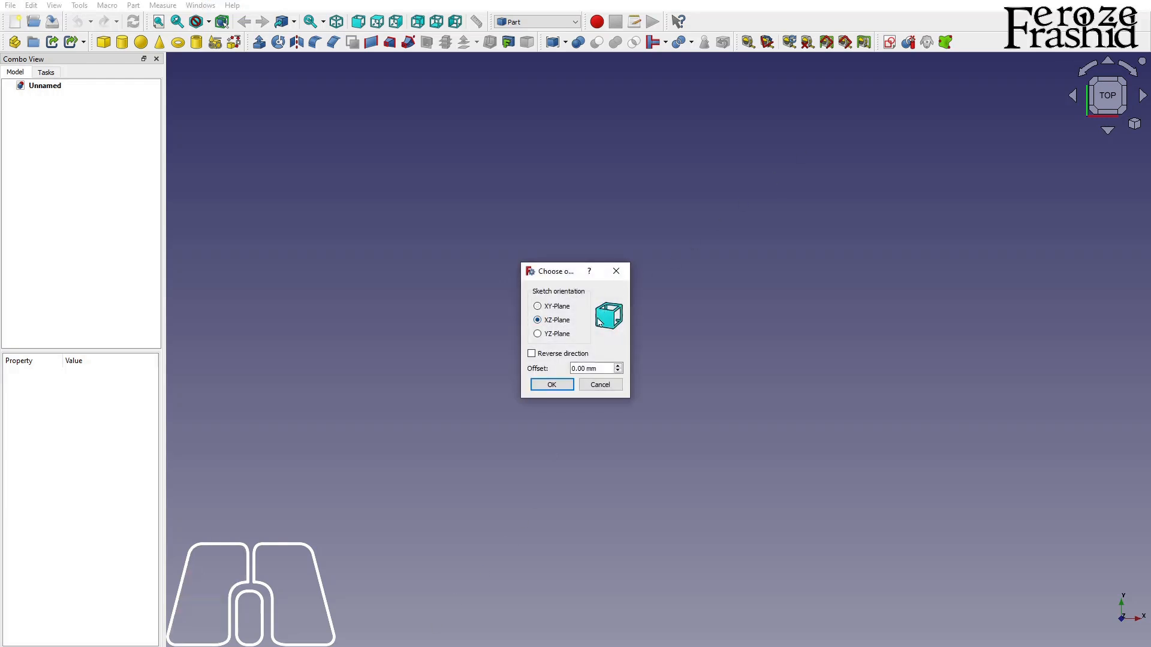
{"action": "left_click", "coordinate": [546, 386]}
Sketch two concentric upper arcs centred on the origin, the inner one ending on the horizontal axis, and undo the outer arc's last automatic constraint.
{"action": "left_click", "coordinate": [114, 42]}
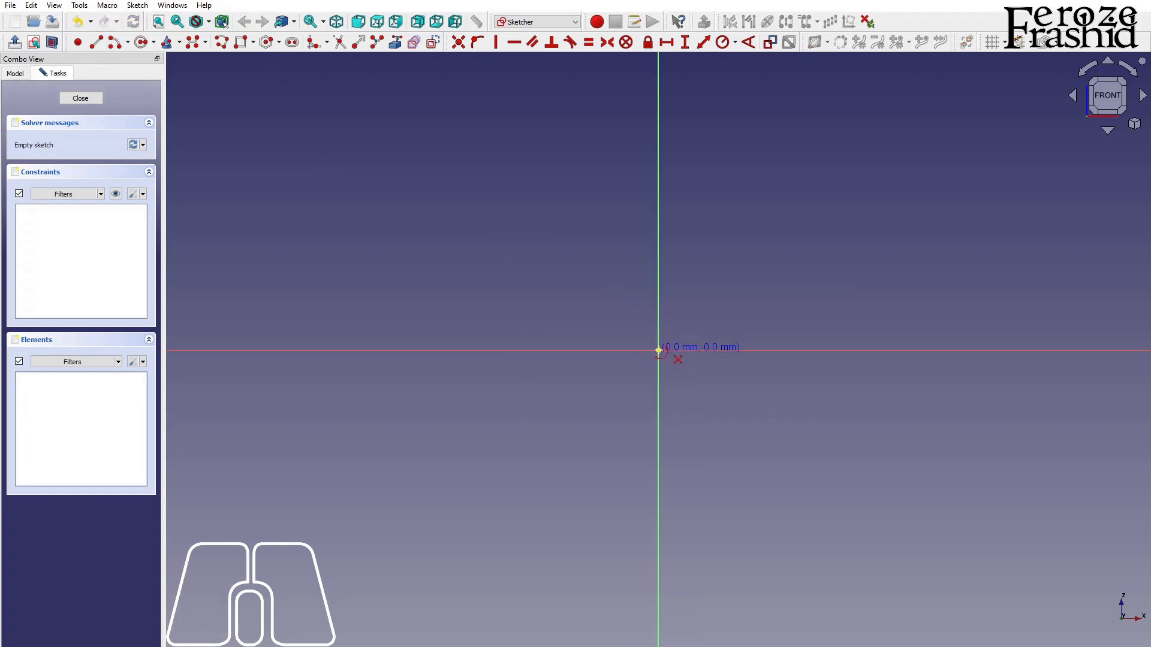
{"action": "left_click", "coordinate": [658, 350]}
{"action": "left_click", "coordinate": [563, 350]}
{"action": "left_click", "coordinate": [753, 350]}
{"action": "left_click", "coordinate": [658, 350]}
{"action": "left_click", "coordinate": [536, 350]}
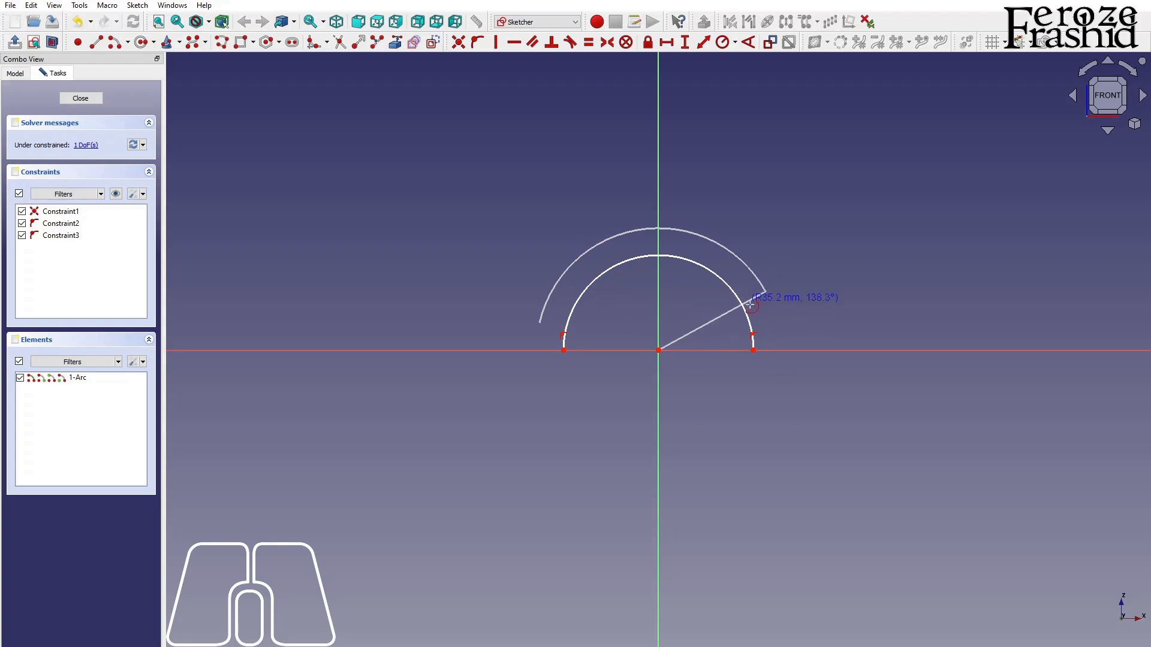
{"action": "left_click", "coordinate": [754, 328]}
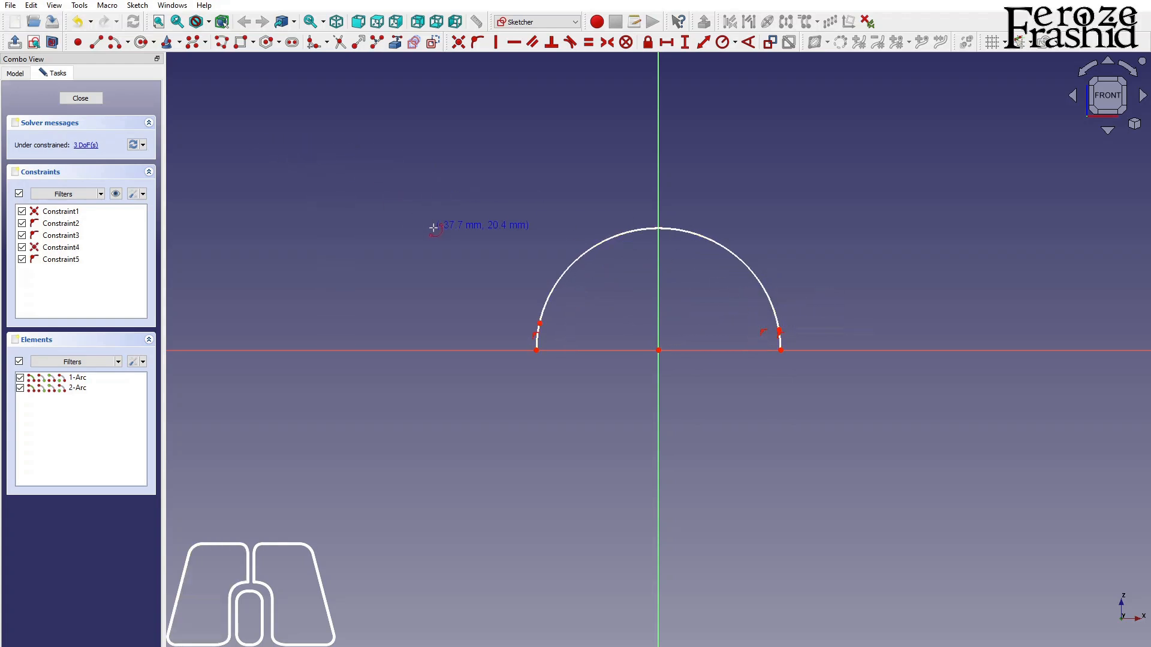
{"action": "key", "text": "ctrl+z"}
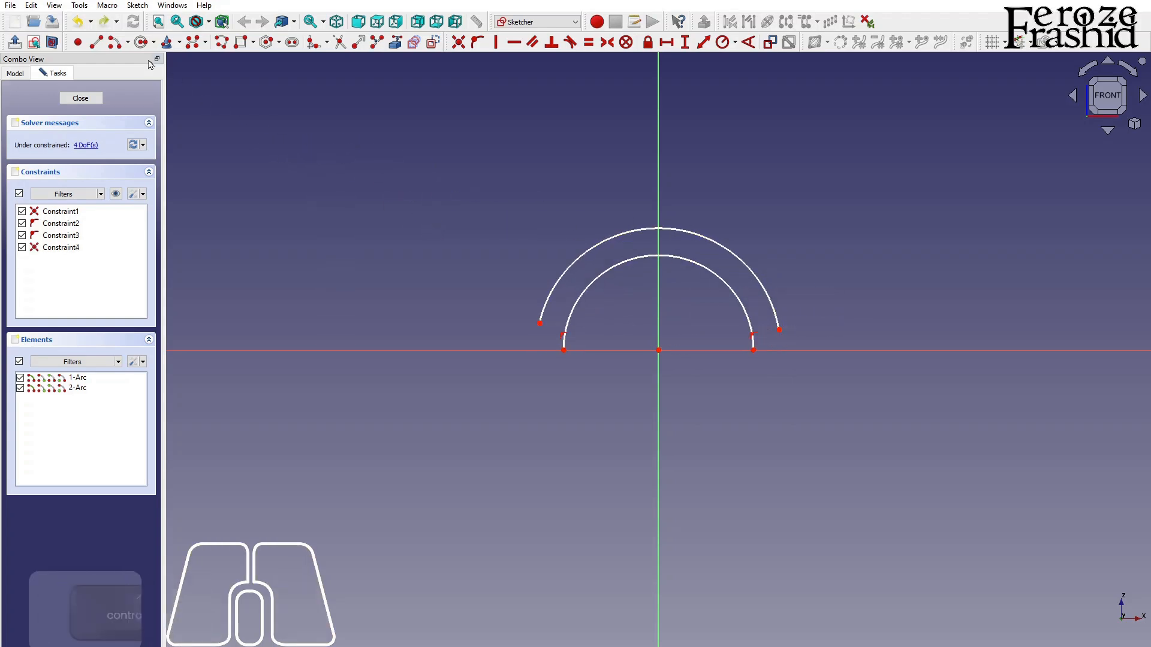
Draw a flat rectangular flange of connected lines on each side, joining the ends of the inner and outer arcs.
{"action": "left_click", "coordinate": [96, 42]}
{"action": "left_click", "coordinate": [540, 323]}
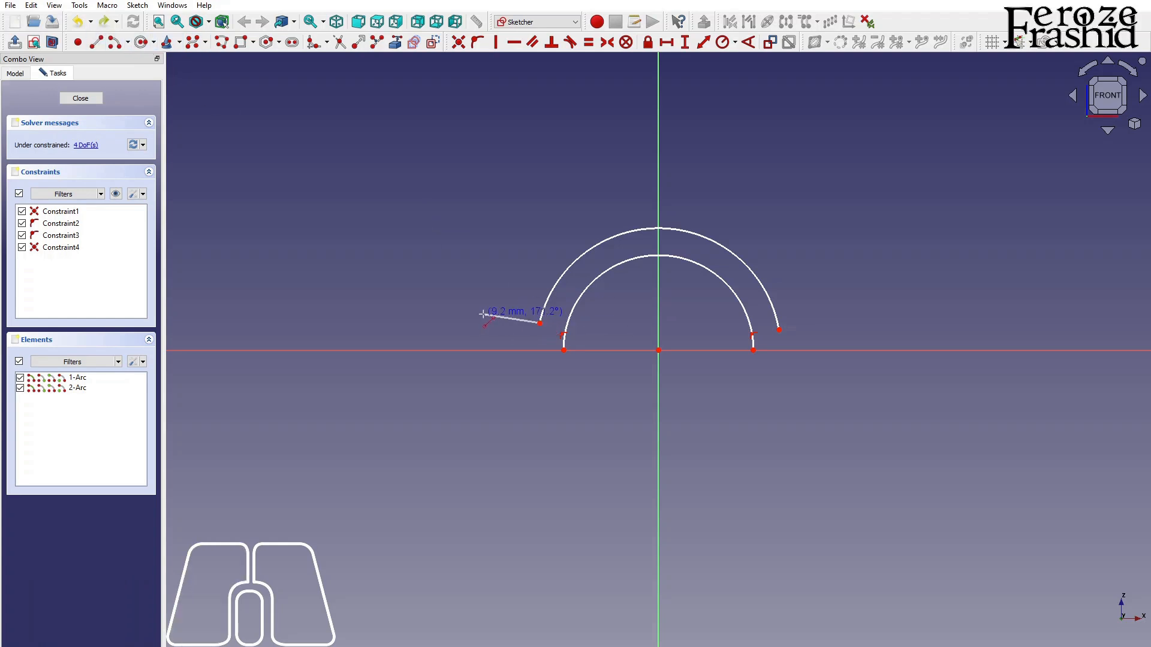
{"action": "left_click", "coordinate": [482, 323]}
{"action": "left_click", "coordinate": [482, 323]}
{"action": "left_click", "coordinate": [481, 350]}
{"action": "left_click", "coordinate": [481, 350]}
{"action": "left_click", "coordinate": [563, 350]}
{"action": "left_click", "coordinate": [754, 350]}
{"action": "left_click", "coordinate": [835, 350]}
{"action": "left_click", "coordinate": [835, 350]}
{"action": "left_click", "coordinate": [835, 330]}
{"action": "left_click", "coordinate": [779, 330]}
Constrain the flanges' outer end edges to vertical and make the left flange's inner corner coincident with the inner arc's endpoint.
{"action": "left_click", "coordinate": [836, 329]}
{"action": "left_click", "coordinate": [835, 340]}
{"action": "left_click", "coordinate": [482, 338]}
{"action": "left_click", "coordinate": [496, 42]}
{"action": "scroll", "coordinate": [565, 349], "scroll_direction": "up", "scroll_amount": 4}
{"action": "left_click", "coordinate": [564, 350]}
{"action": "left_click", "coordinate": [458, 42]}
{"action": "scroll", "coordinate": [542, 352], "scroll_direction": "down", "scroll_amount": 3}
Apply equal constraints between the two flanges' end edges, bottom edges and top edges, and finish the sketch.
{"action": "left_click", "coordinate": [454, 335]}
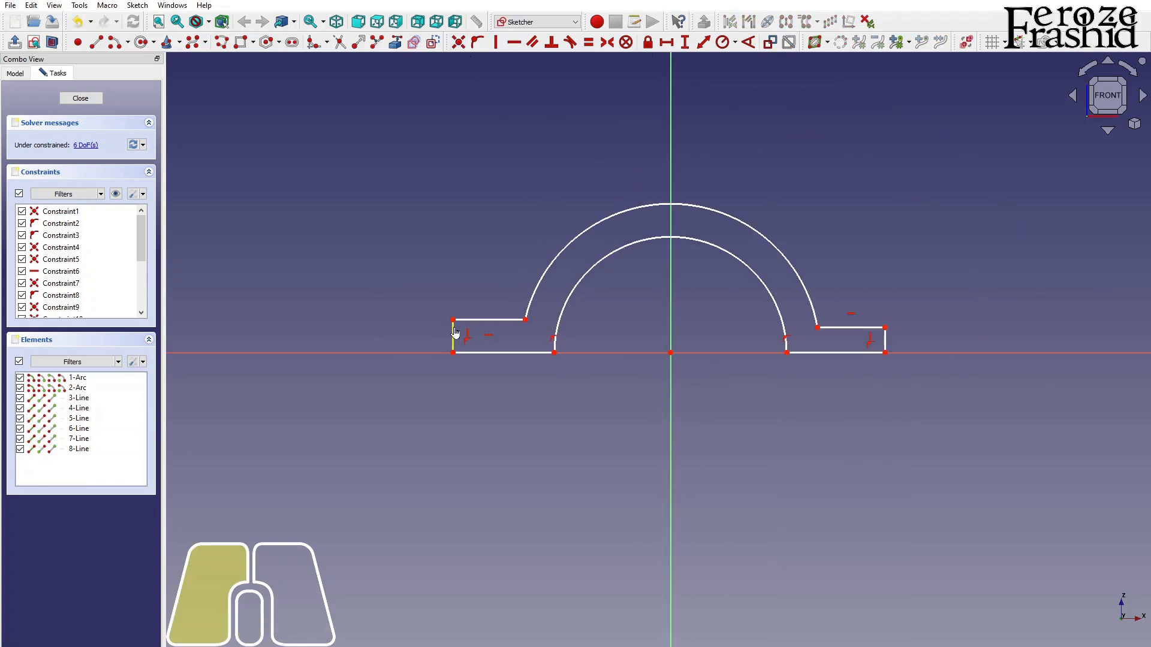
{"action": "left_click", "coordinate": [884, 339]}
{"action": "left_click", "coordinate": [588, 42]}
{"action": "left_click", "coordinate": [506, 352]}
{"action": "left_click", "coordinate": [836, 352]}
{"action": "left_click", "coordinate": [589, 42]}
{"action": "left_click", "coordinate": [504, 328]}
{"action": "left_click", "coordinate": [838, 328]}
{"action": "left_click", "coordinate": [588, 42]}
{"action": "mouse_move", "coordinate": [634, 212]}
{"action": "left_mouse_down"}
{"action": "mouse_move", "coordinate": [631, 225]}
{"action": "mouse_move", "coordinate": [629, 216]}
{"action": "left_mouse_up"}
{"action": "left_click", "coordinate": [96, 98]}
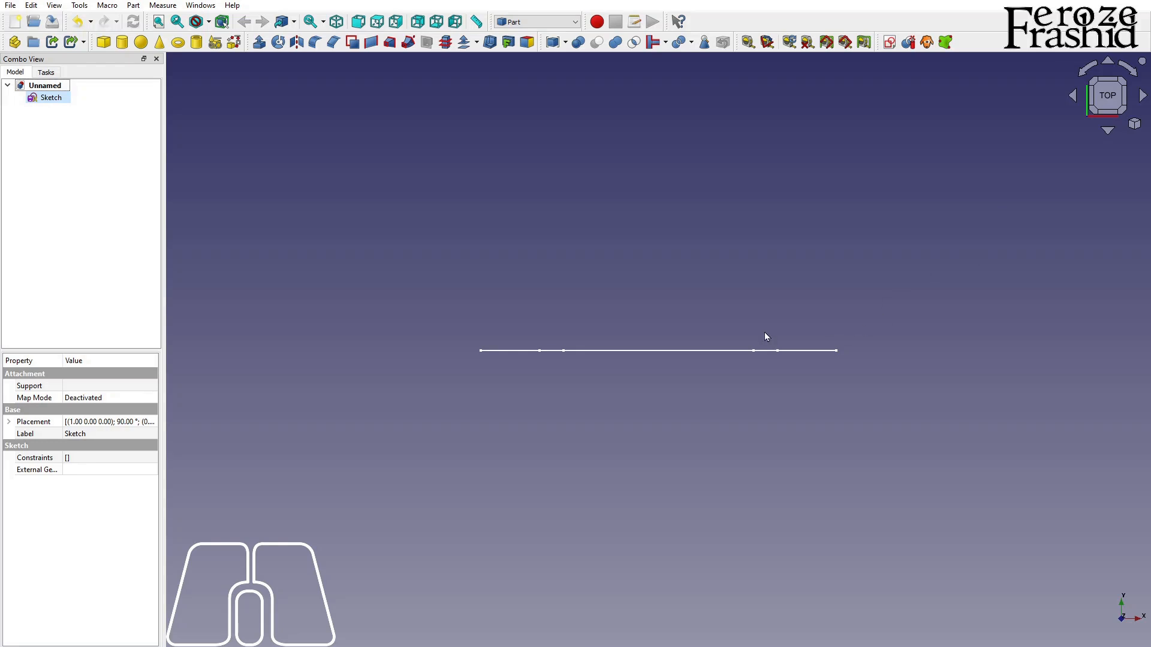
Extrude the profile sketch symmetrically along its normal to a length of 100 mm as a solid.
{"action": "key", "text": "alt"}
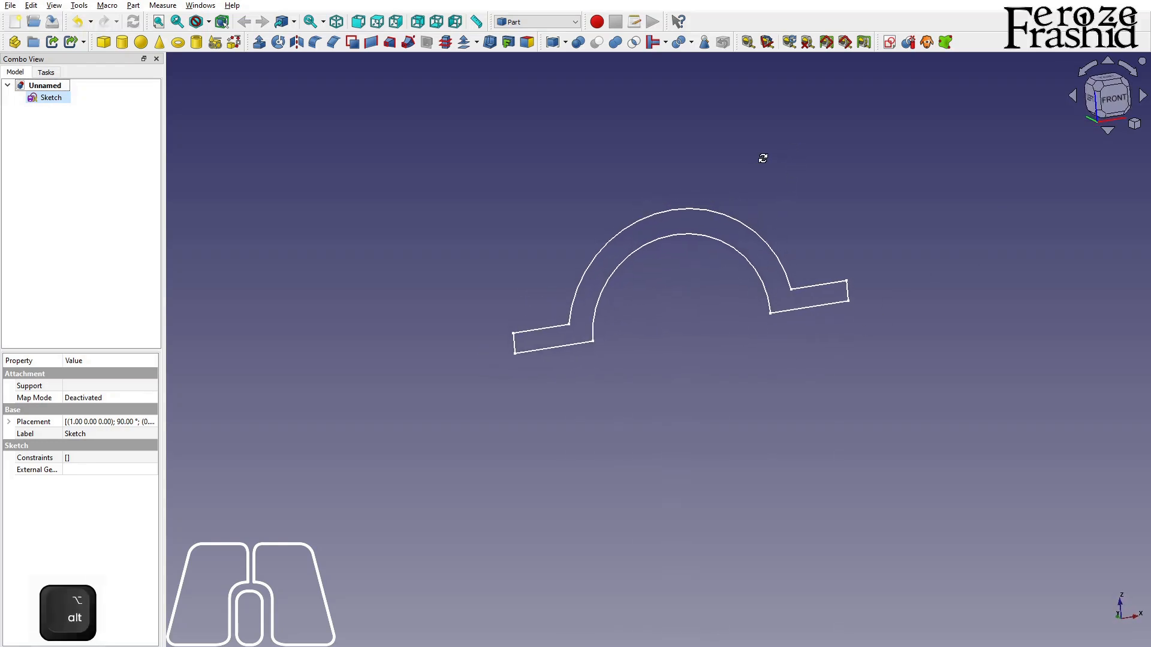
{"action": "left_click", "coordinate": [1109, 103]}
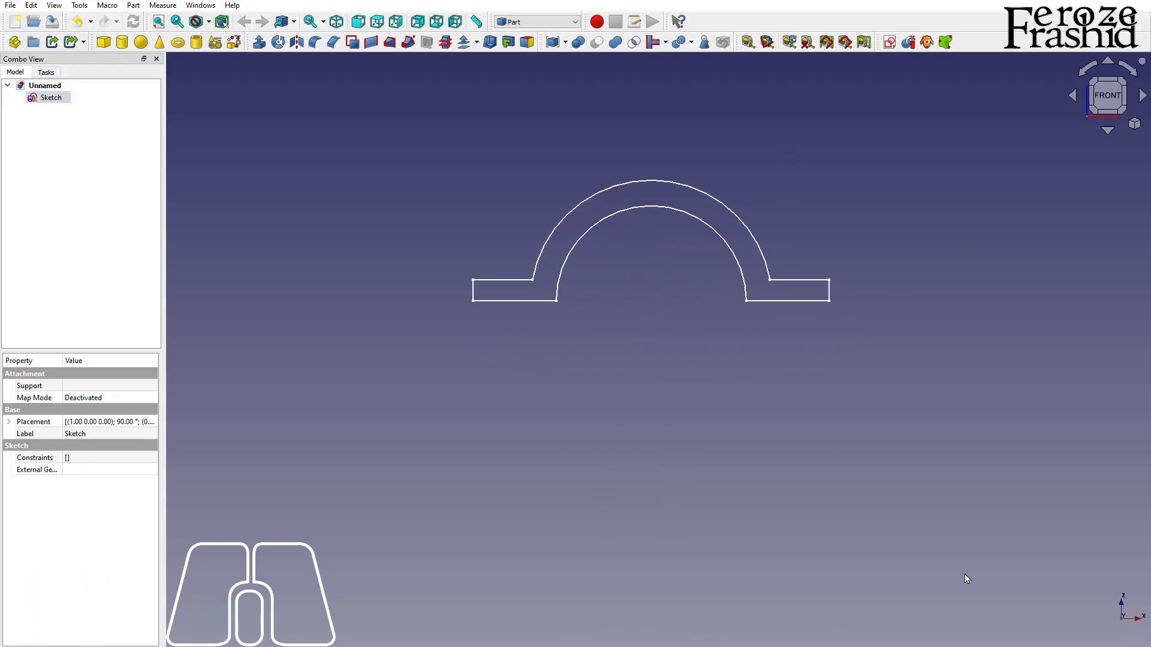
{"action": "key", "text": "alt"}
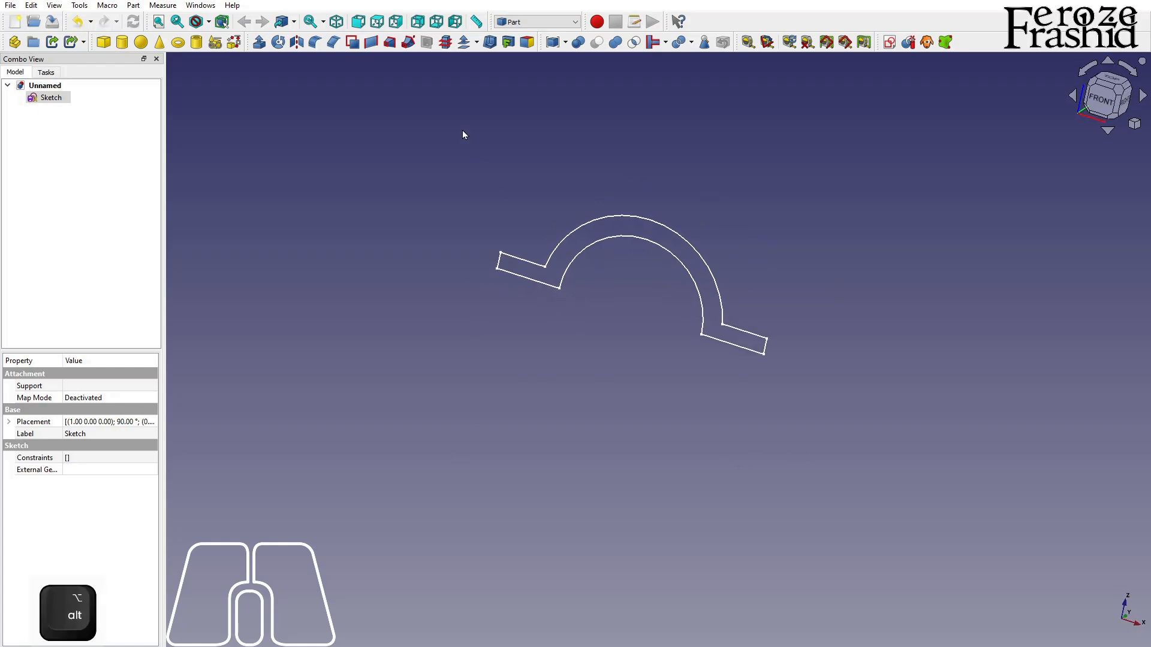
{"action": "left_click", "coordinate": [259, 42]}
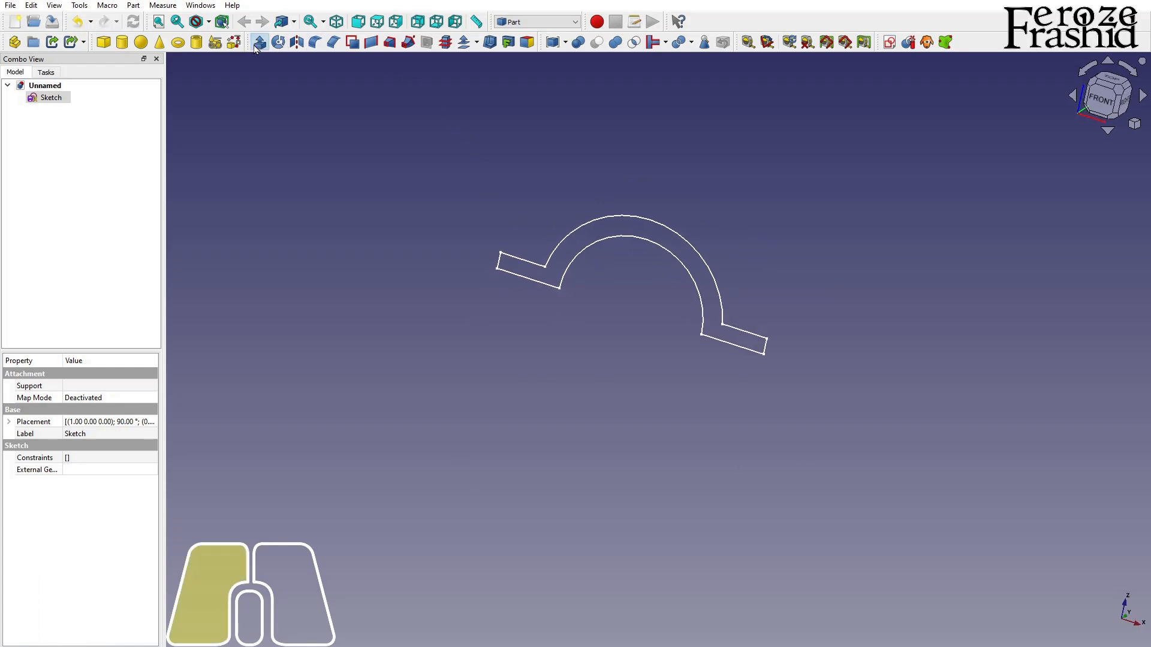
{"action": "type", "text": "100"}
{"action": "left_click", "coordinate": [26, 321]}
{"action": "left_click", "coordinate": [131, 99]}
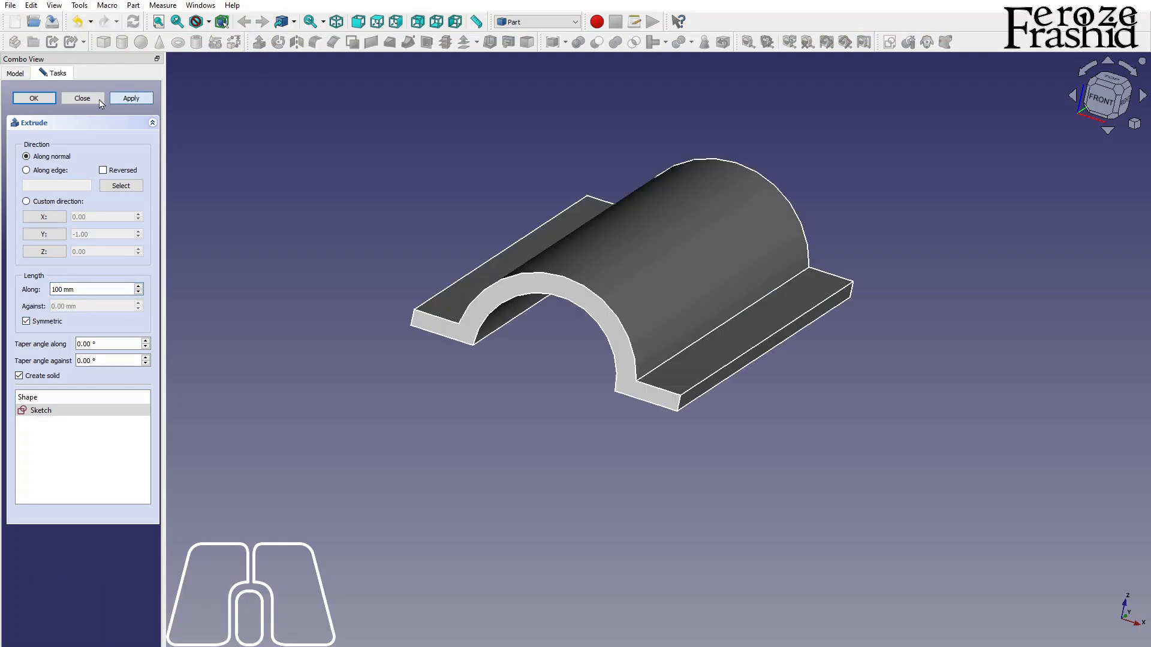
{"action": "left_click", "coordinate": [82, 98]}
Compare the extruded half-pipe with the join features reference image in the browser.
{"action": "scroll", "coordinate": [474, 474], "scroll_direction": "down", "scroll_amount": 2}
{"action": "middle_click_drag", "start_coordinate": [472, 475], "coordinate": [526, 541]}
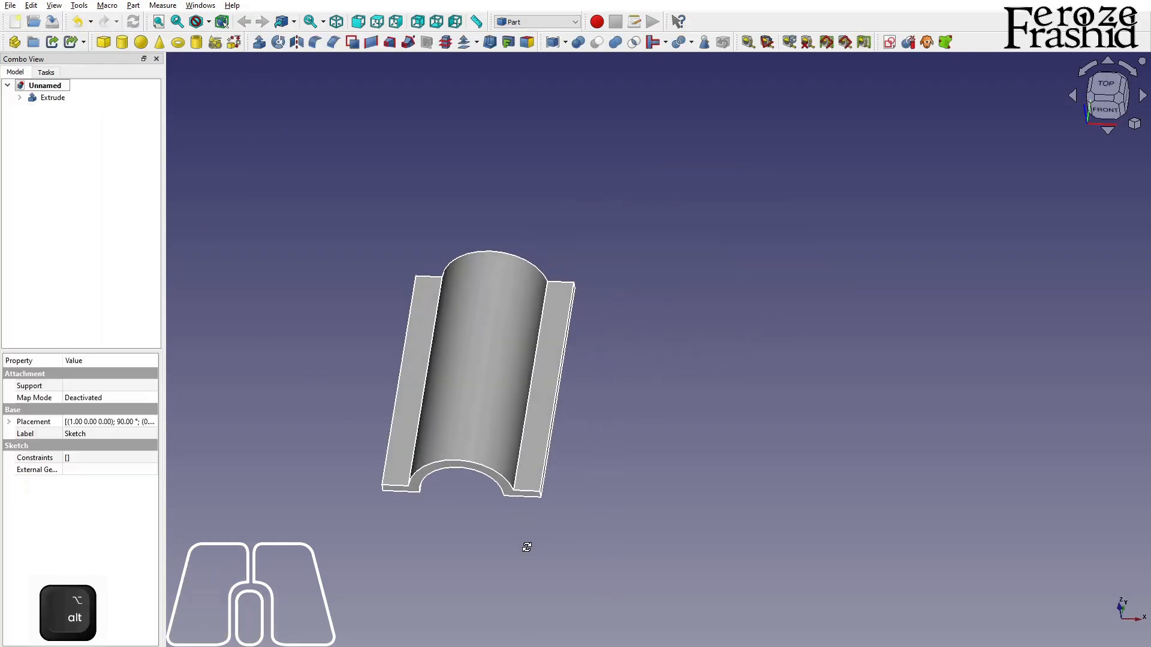
{"action": "left_click", "coordinate": [316, 646]}
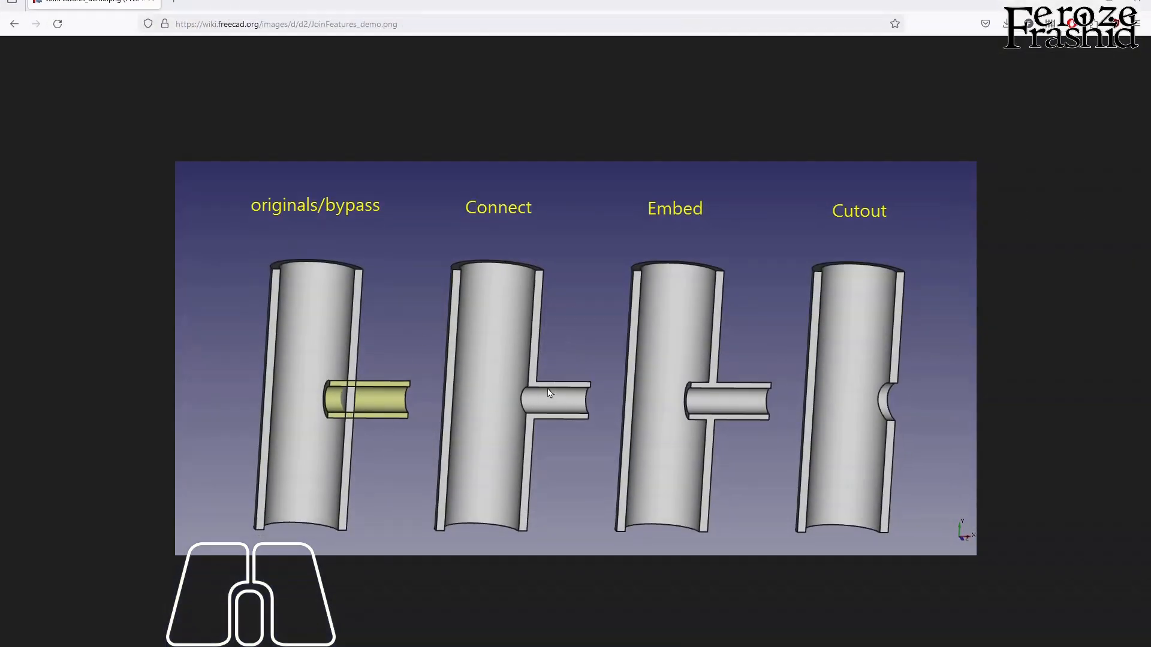
{"action": "left_click", "coordinate": [1098, 6]}
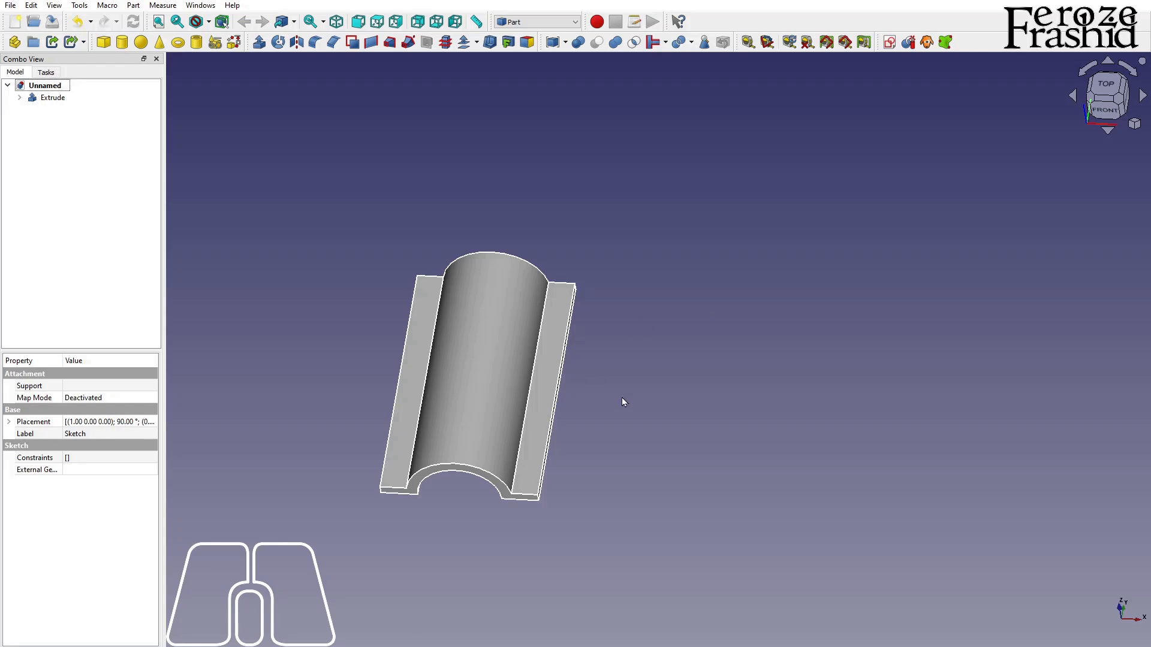
{"action": "middle_click_drag", "start_coordinate": [621, 398], "coordinate": [624, 437], "text": "alt"}
{"action": "scroll", "coordinate": [699, 237], "scroll_direction": "down", "scroll_amount": 2}
{"action": "scroll", "coordinate": [617, 350], "scroll_direction": "up", "scroll_amount": 3}
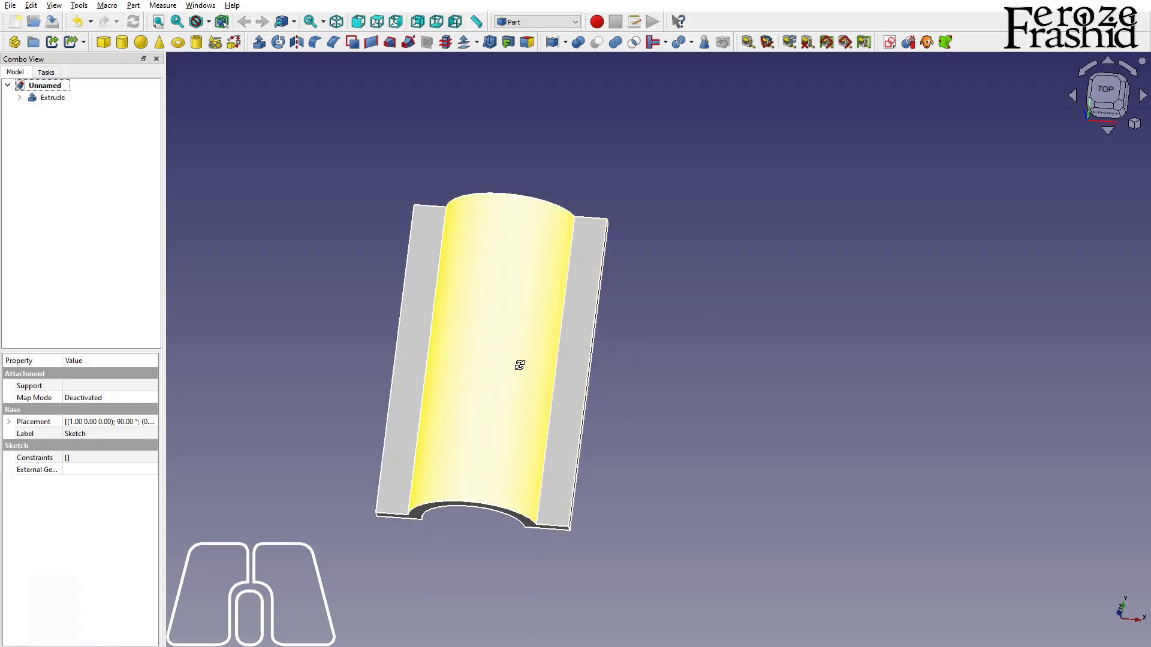
{"action": "middle_click_drag", "start_coordinate": [520, 365], "coordinate": [520, 333], "text": "alt"}
Duplicate the profile sketch inside the extrusion and make the copy visible.
{"action": "left_click", "coordinate": [19, 98]}
{"action": "key", "text": "ctrl+c"}
{"action": "key", "text": "ctrl+v"}
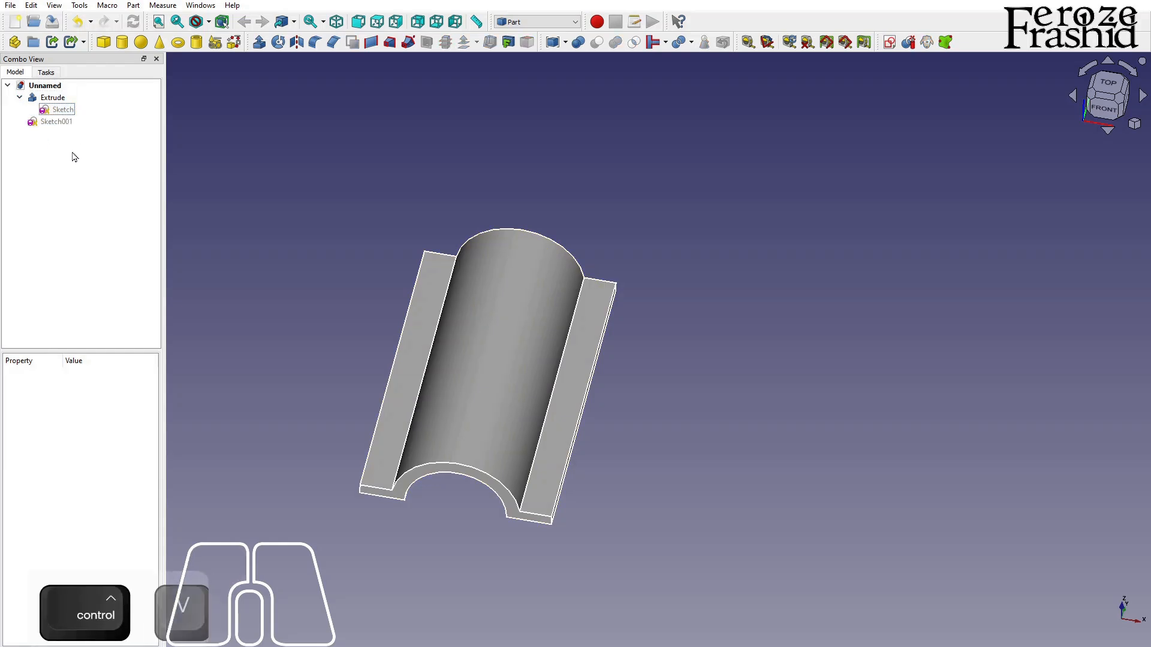
{"action": "left_click", "coordinate": [59, 122]}
{"action": "key", "text": "space"}
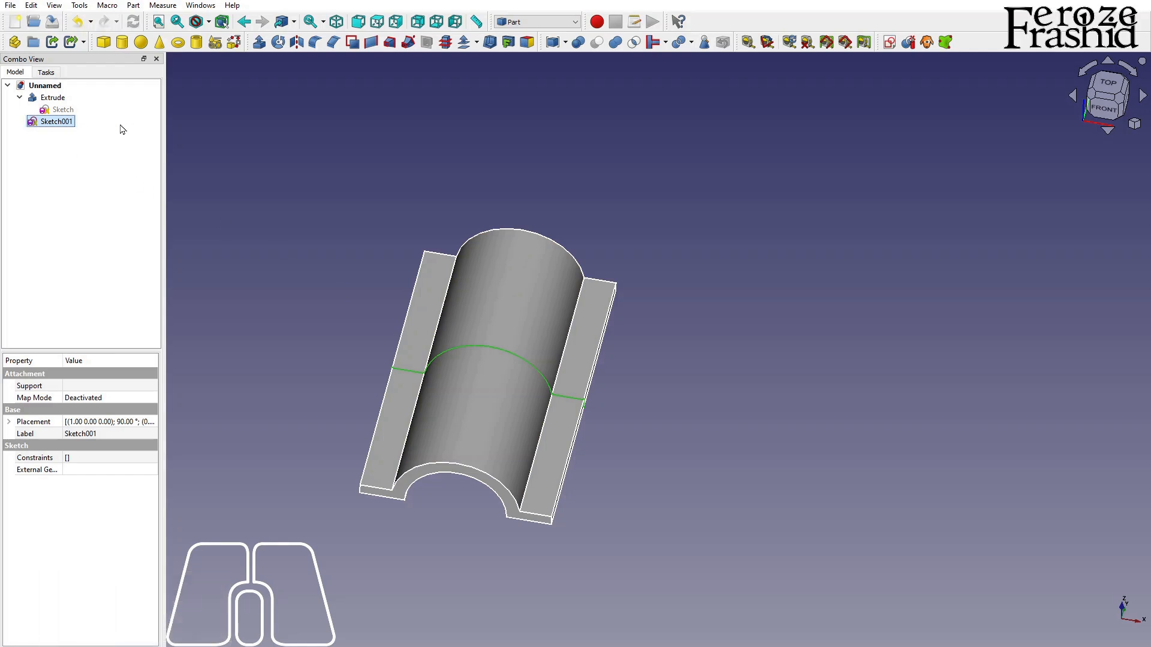
Reorient the copied sketch to the YZ plane using the Sketcher workbench, and close it without editing the geometry.
{"action": "left_click", "coordinate": [537, 22]}
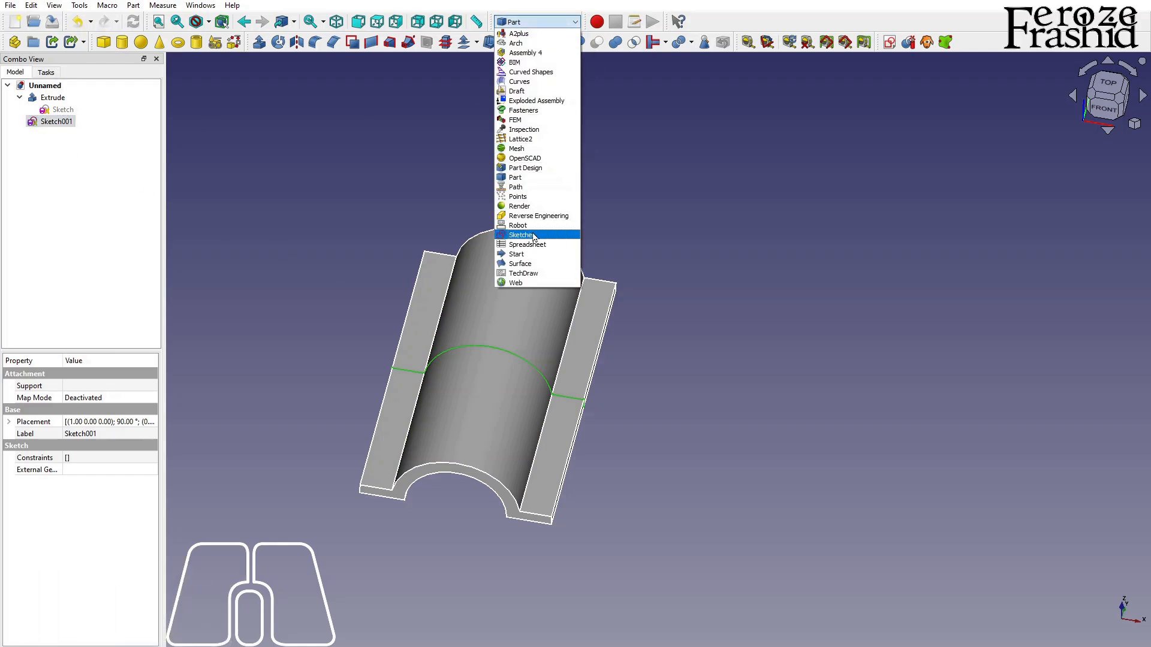
{"action": "left_click", "coordinate": [555, 224]}
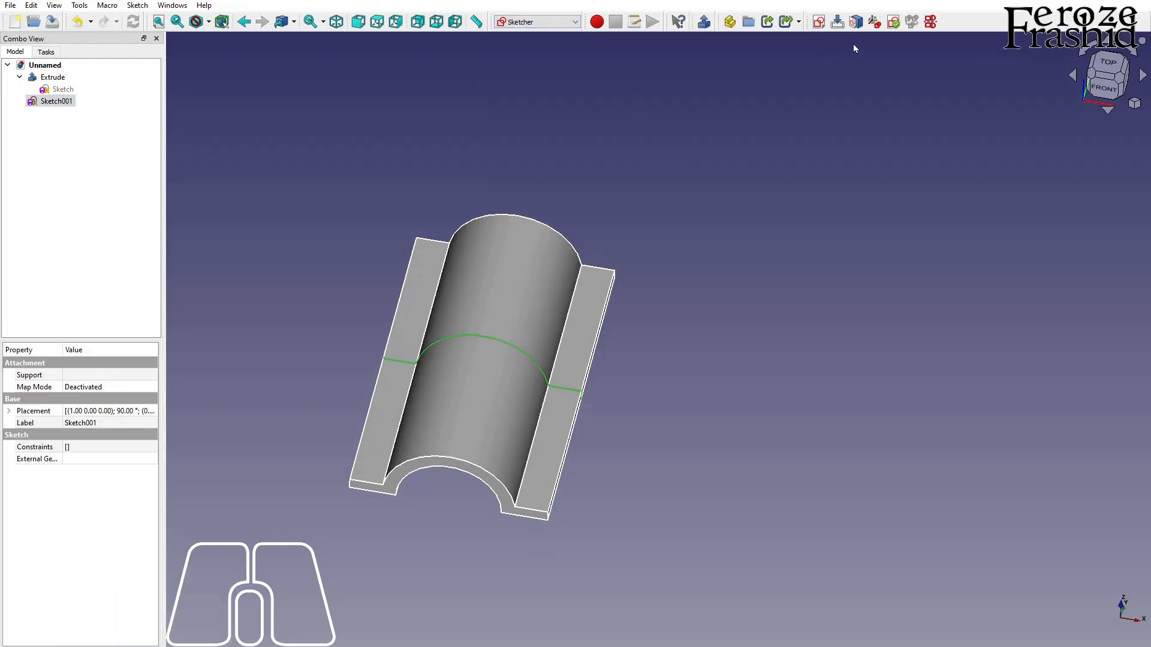
{"action": "left_click", "coordinate": [878, 24]}
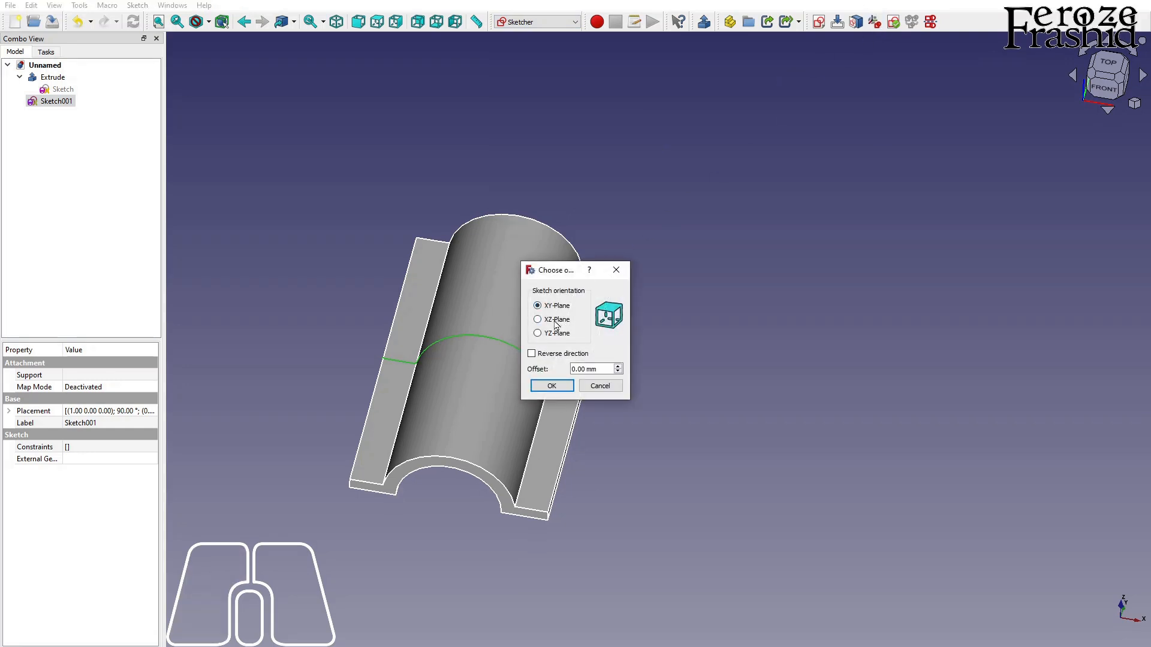
{"action": "left_click", "coordinate": [537, 334]}
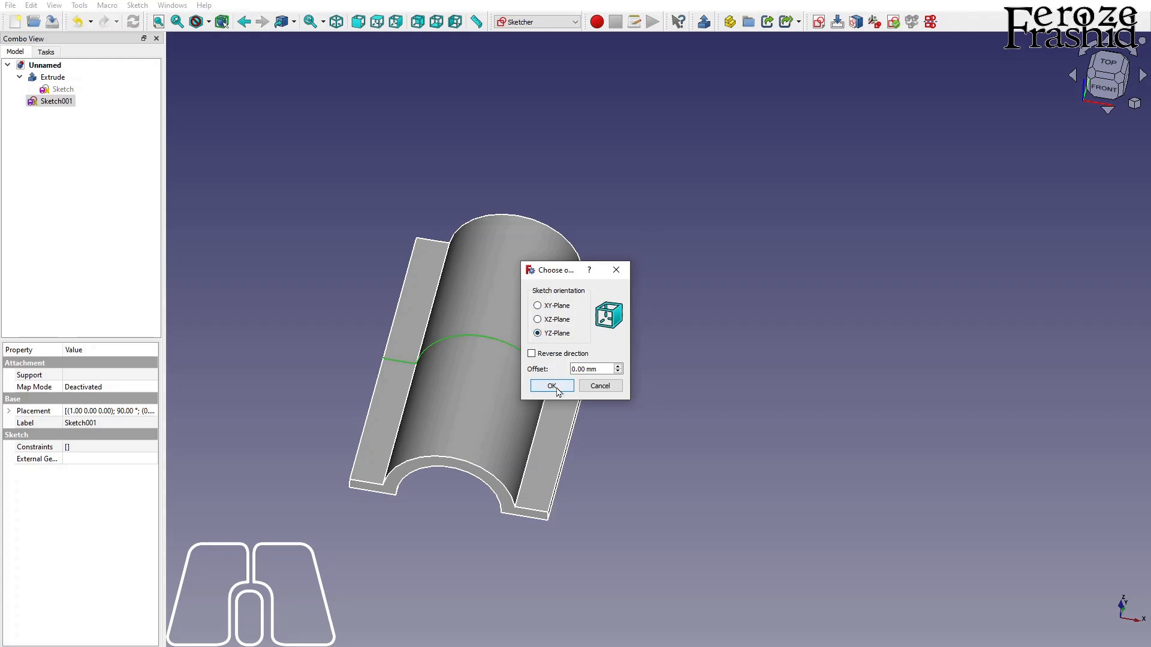
{"action": "left_click", "coordinate": [557, 386]}
{"action": "left_click_drag", "start_coordinate": [597, 296], "coordinate": [599, 329], "text": "alt"}
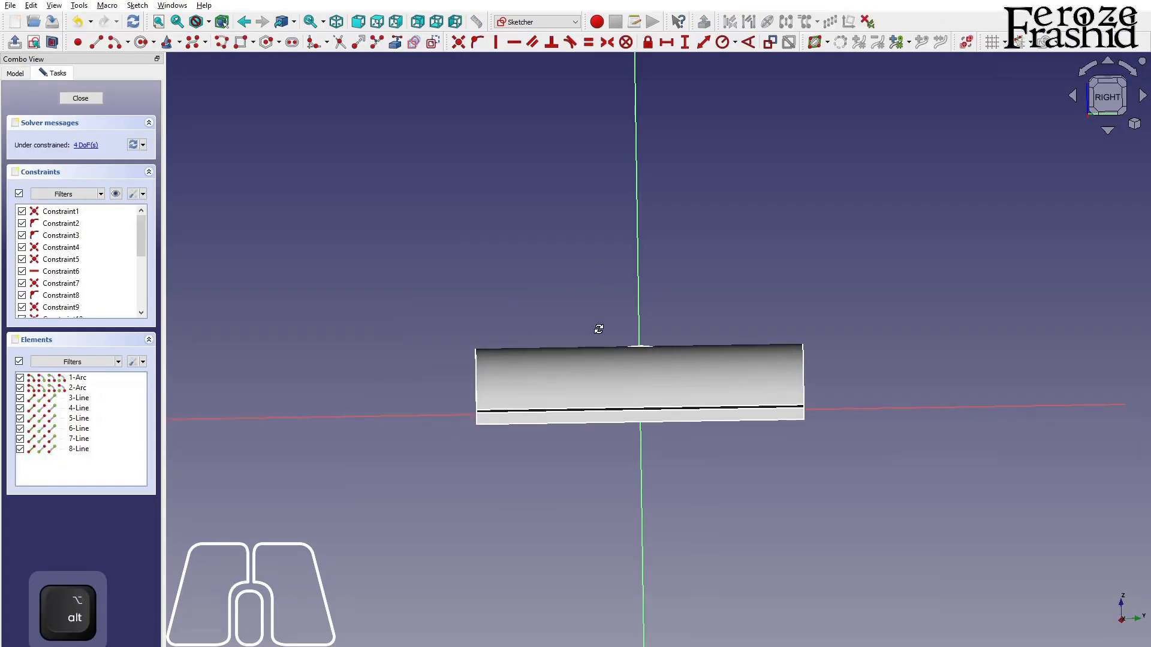
{"action": "left_click", "coordinate": [91, 97]}
Extrude the copied sketch 100 mm along its normal as a solid in the Part workbench.
{"action": "mouse_move", "coordinate": [558, 281]}
{"action": "left_mouse_down", "text": "alt"}
{"action": "mouse_move", "coordinate": [551, 296]}
{"action": "mouse_move", "coordinate": [587, 167]}
{"action": "mouse_move", "coordinate": [594, 185]}
{"action": "left_mouse_up", "text": "alt"}
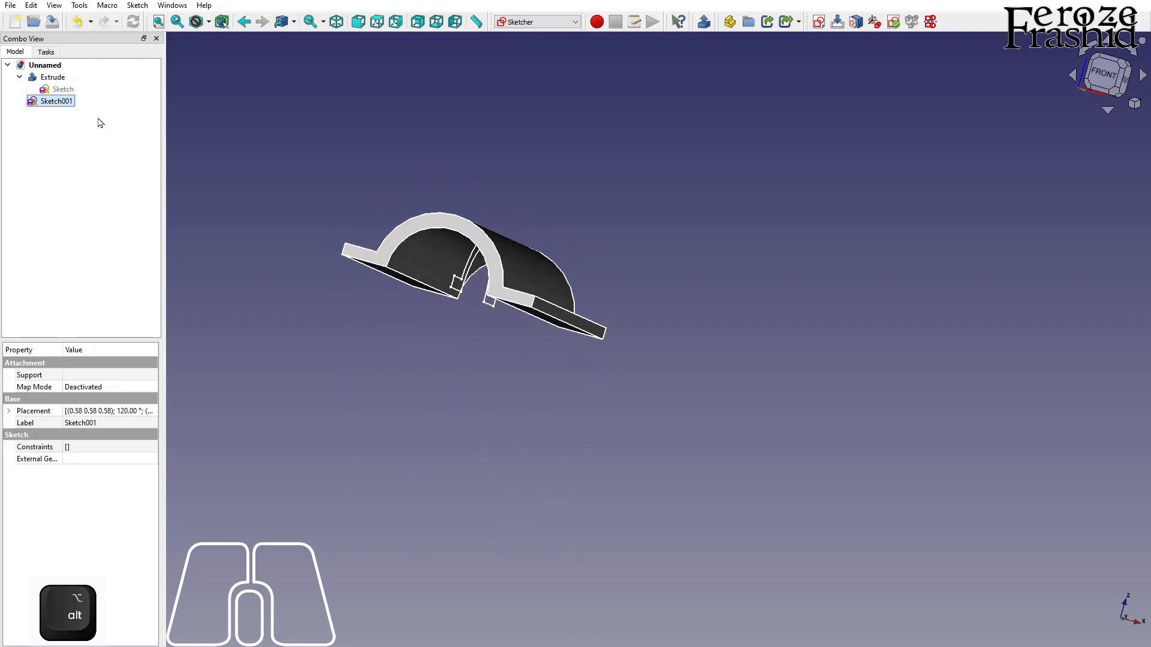
{"action": "left_click_drag", "start_coordinate": [483, 274], "coordinate": [497, 198], "text": "alt"}
{"action": "left_click", "coordinate": [537, 21]}
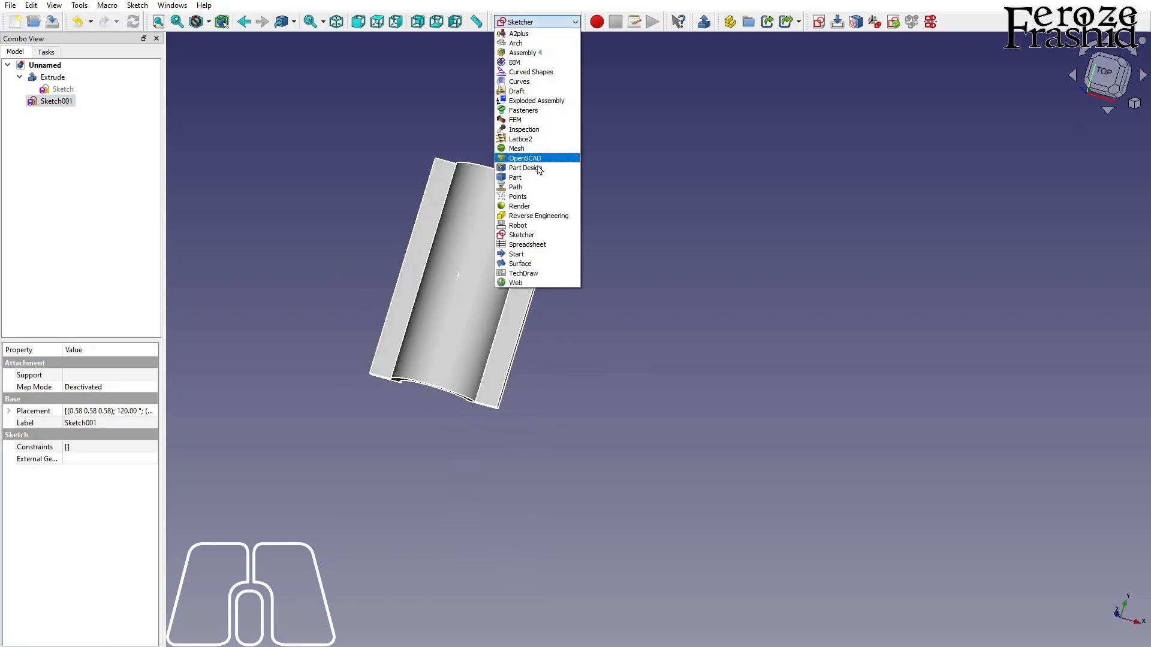
{"action": "left_click", "coordinate": [520, 175]}
{"action": "left_click", "coordinate": [60, 122]}
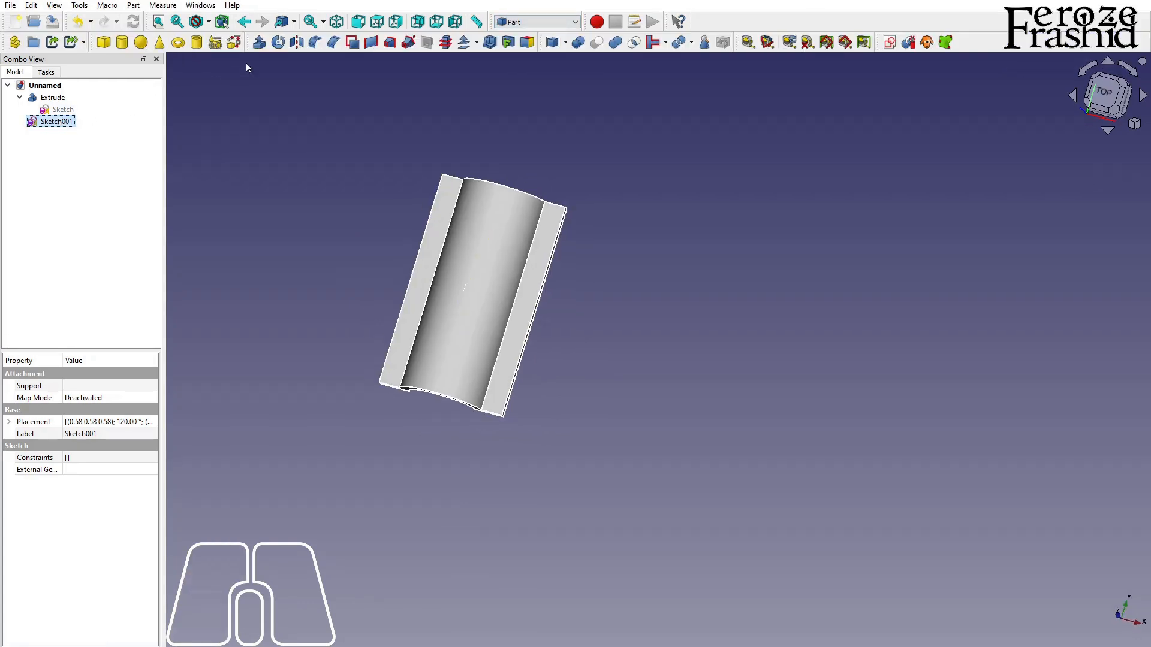
{"action": "left_click", "coordinate": [260, 43]}
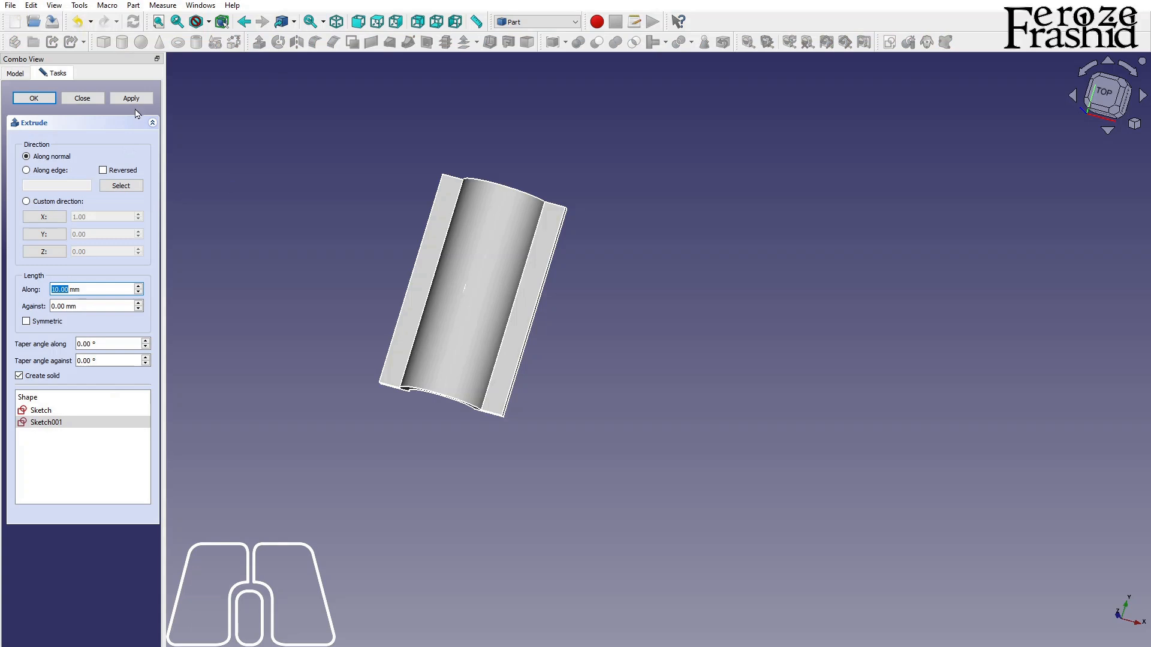
{"action": "type", "text": "10"}
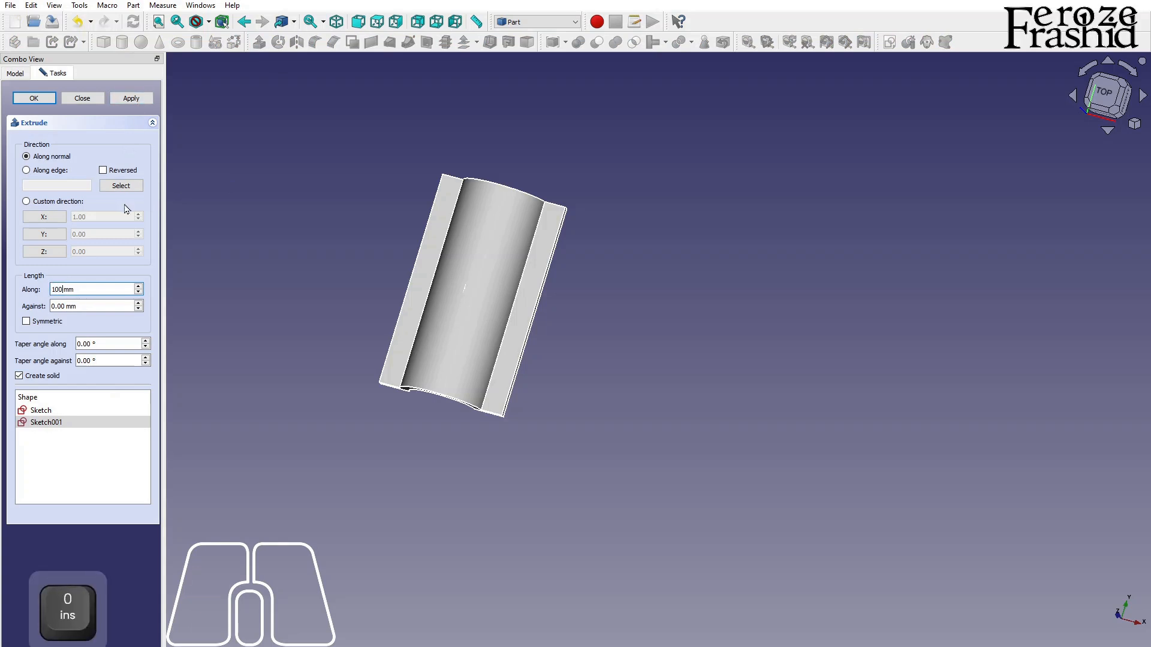
{"action": "left_click", "coordinate": [131, 99]}
{"action": "left_click", "coordinate": [82, 99]}
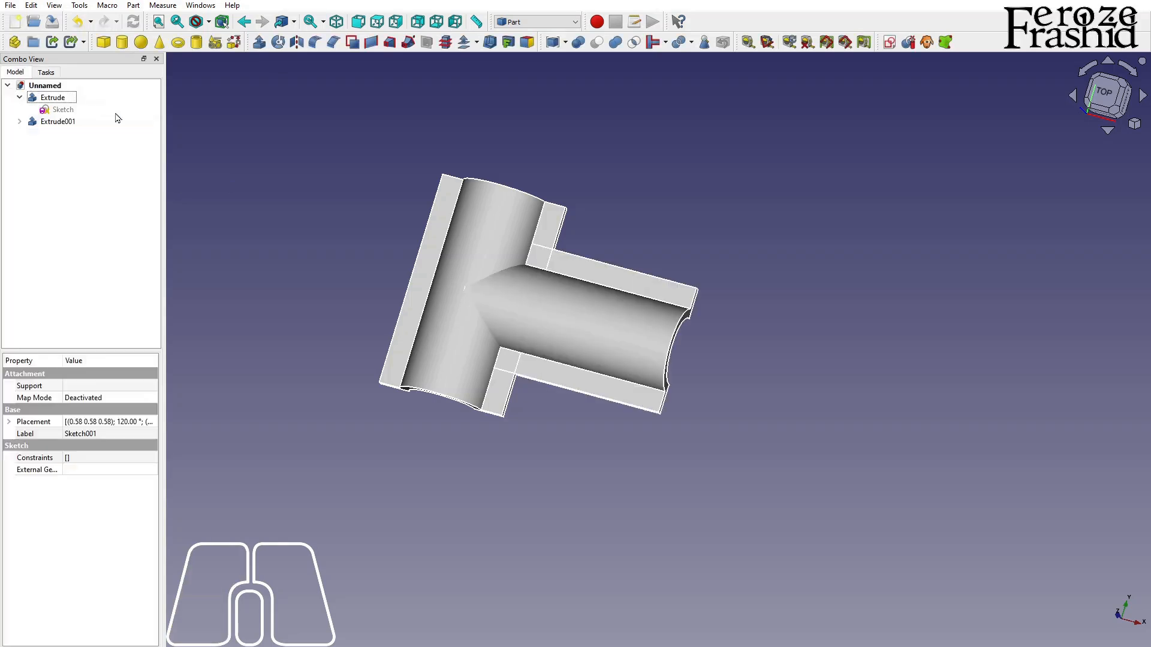
{"action": "scroll", "coordinate": [569, 347], "scroll_direction": "down", "scroll_amount": 2}
{"action": "scroll", "coordinate": [486, 277], "scroll_direction": "up", "scroll_amount": 3}
{"action": "key", "text": "alt"}
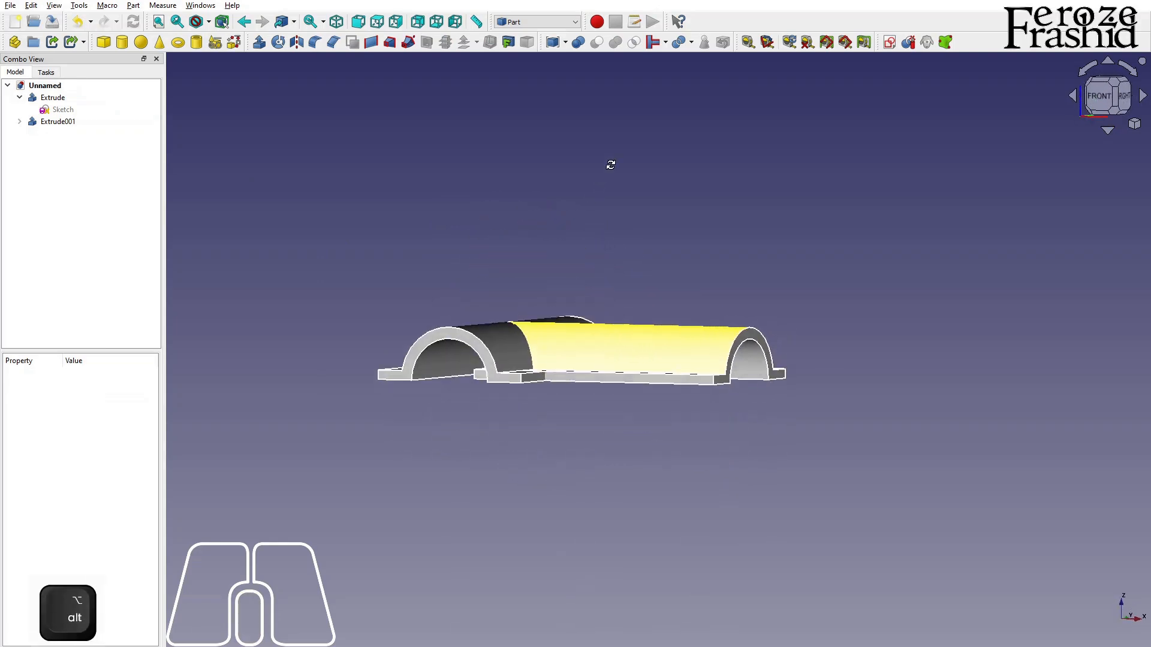
{"action": "middle_click_drag", "start_coordinate": [741, 125], "coordinate": [637, 240], "text": "alt"}
{"action": "left_click", "coordinate": [666, 43]}
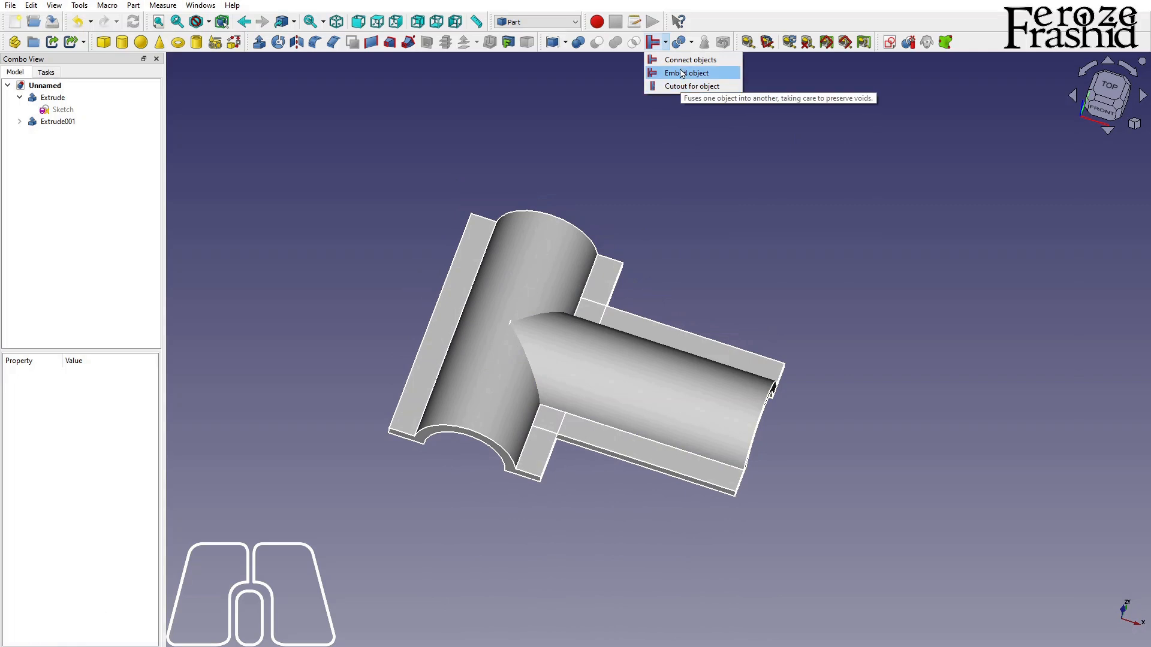
{"action": "left_click", "coordinate": [637, 190]}
{"action": "middle_click_drag", "start_coordinate": [586, 182], "coordinate": [550, 255], "text": "alt"}
{"action": "left_click", "coordinate": [20, 98]}
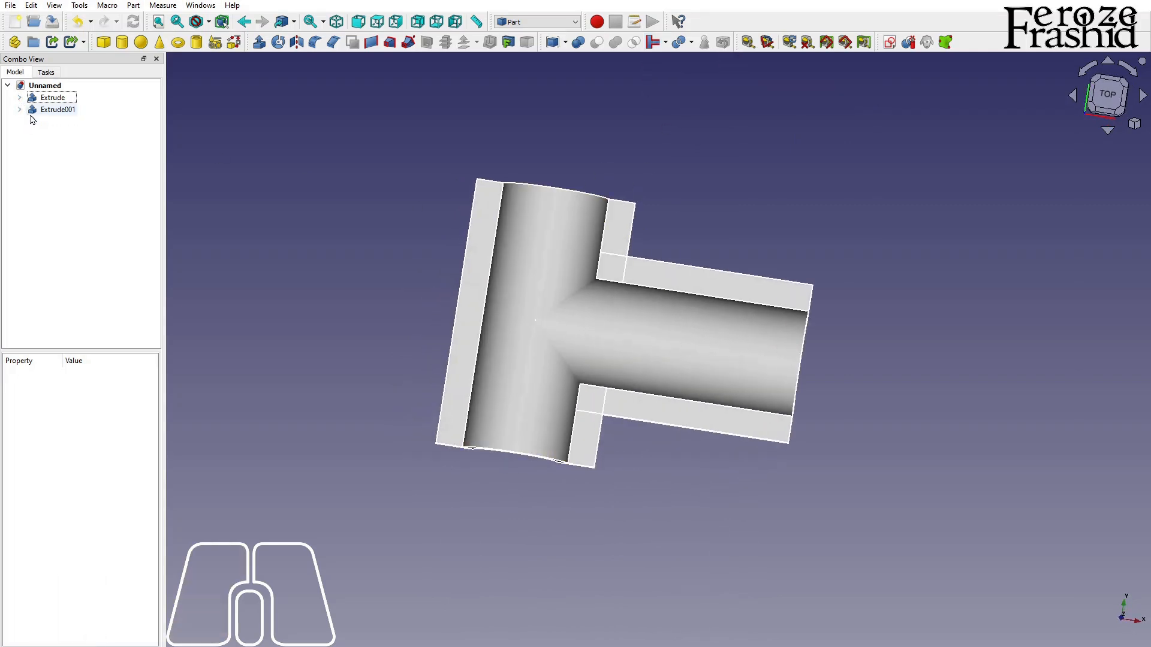
{"action": "left_click", "coordinate": [52, 98]}
{"action": "left_click", "coordinate": [57, 110], "text": "ctrl"}
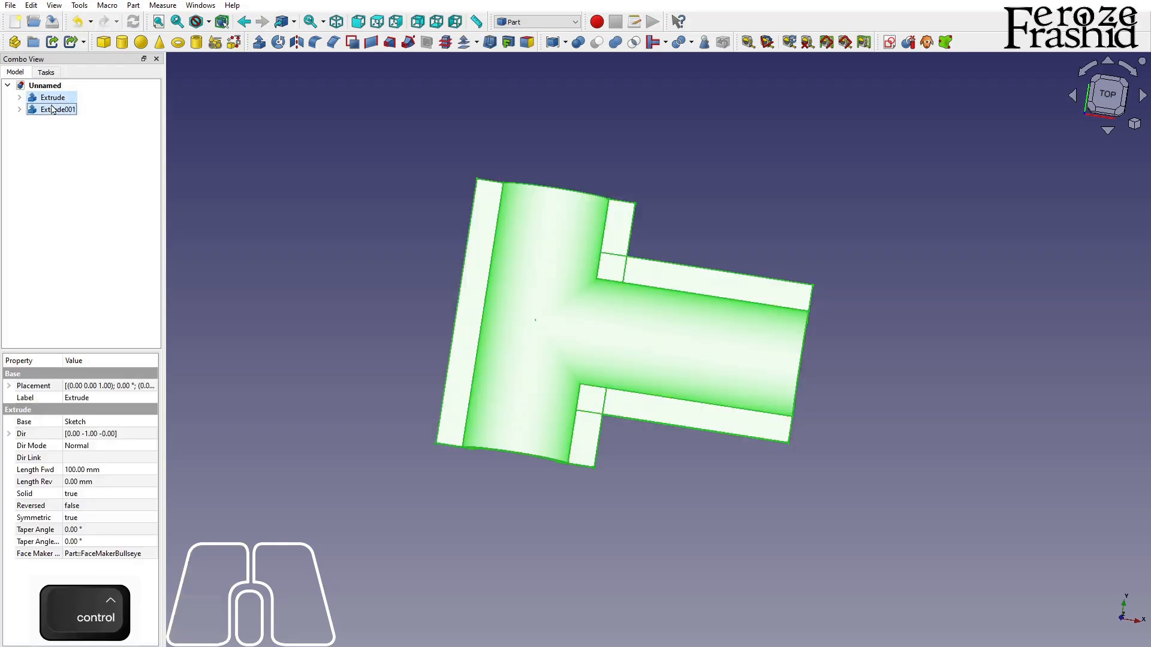
{"action": "left_click", "coordinate": [70, 137]}
Rename the long half-pipe extrusion as Extrude1 and the branch extrusion as Extrude2.
{"action": "left_click", "coordinate": [58, 100]}
{"action": "key", "text": "F2"}
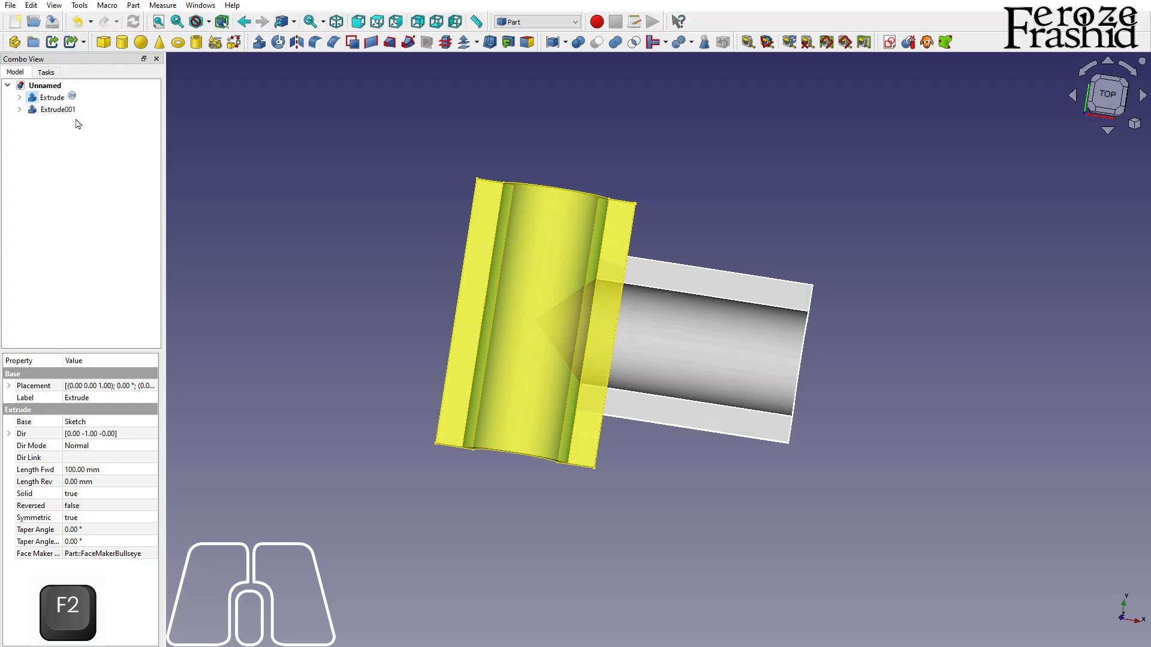
{"action": "type", "text": "1"}
{"action": "left_click", "coordinate": [58, 110]}
{"action": "key", "text": "F2"}
{"action": "left_click", "coordinate": [66, 111]}
{"action": "key", "text": "BackSpace"}
{"action": "key", "text": "BackSpace"}
{"action": "key", "text": "BackSpace"}
{"action": "type", "text": "2"}
{"action": "key", "text": "Return"}
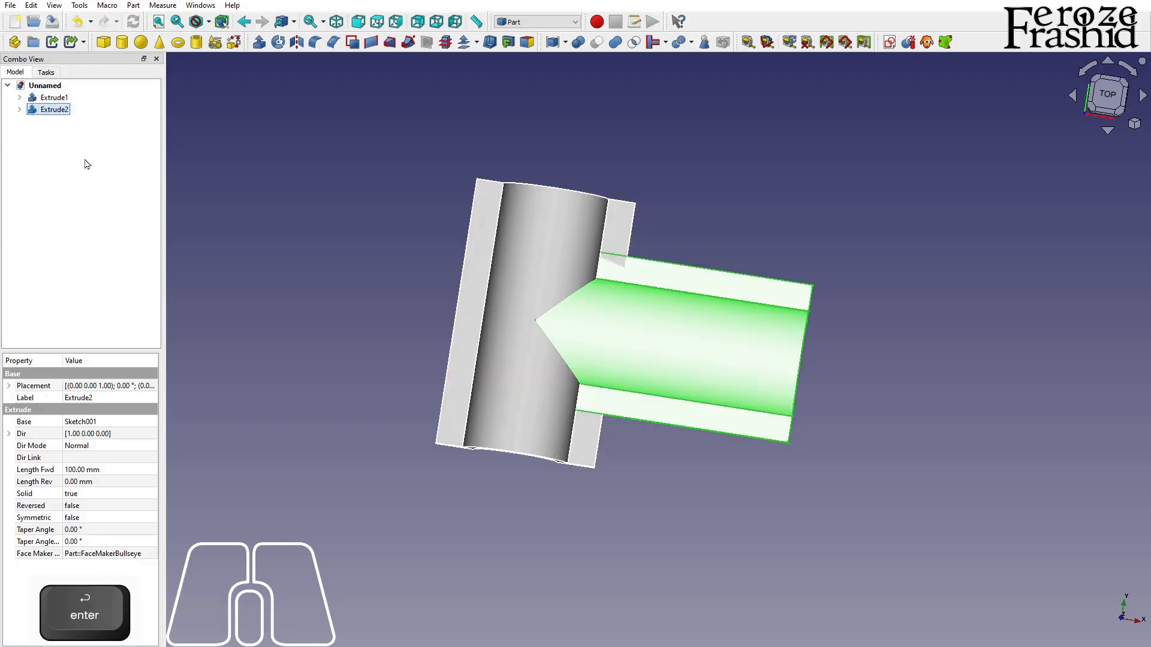
Copy Extrude1 and Extrude2 without their sketches and paste the pair twice.
{"action": "left_click", "coordinate": [54, 98], "text": "ctrl"}
{"action": "key", "text": "ctrl+e"}
{"action": "left_click", "coordinate": [363, 299]}
{"action": "left_click", "coordinate": [363, 287]}
{"action": "left_click", "coordinate": [735, 439]}
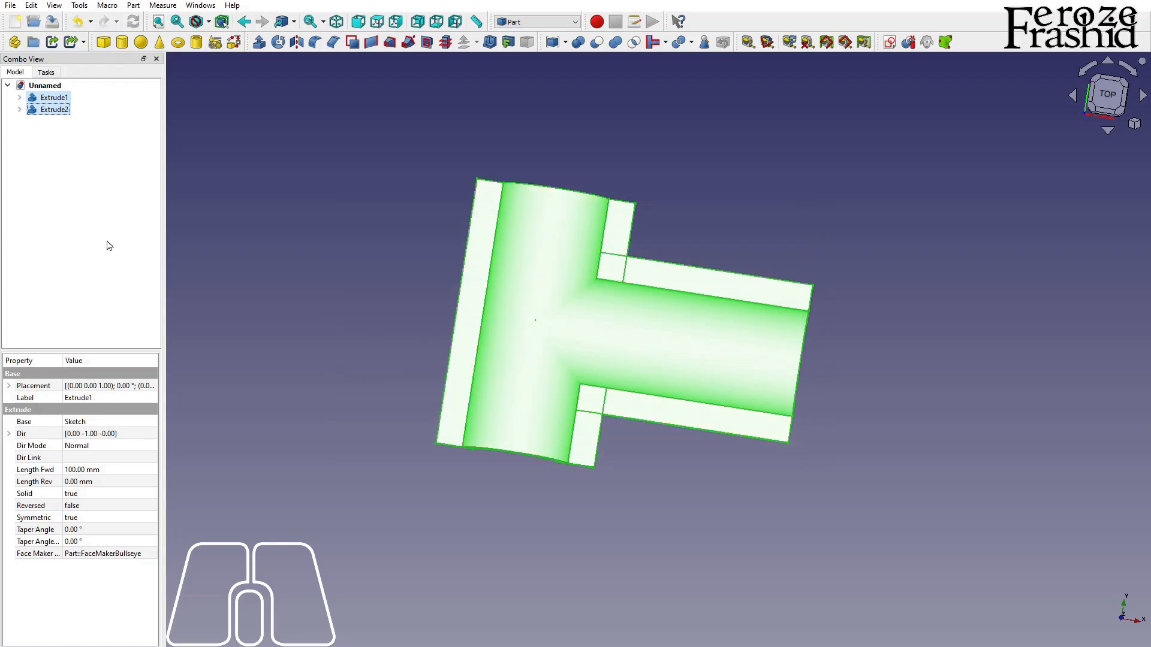
{"action": "left_click", "coordinate": [106, 244]}
{"action": "key", "text": "ctrl+v"}
{"action": "key", "text": "ctrl+v"}
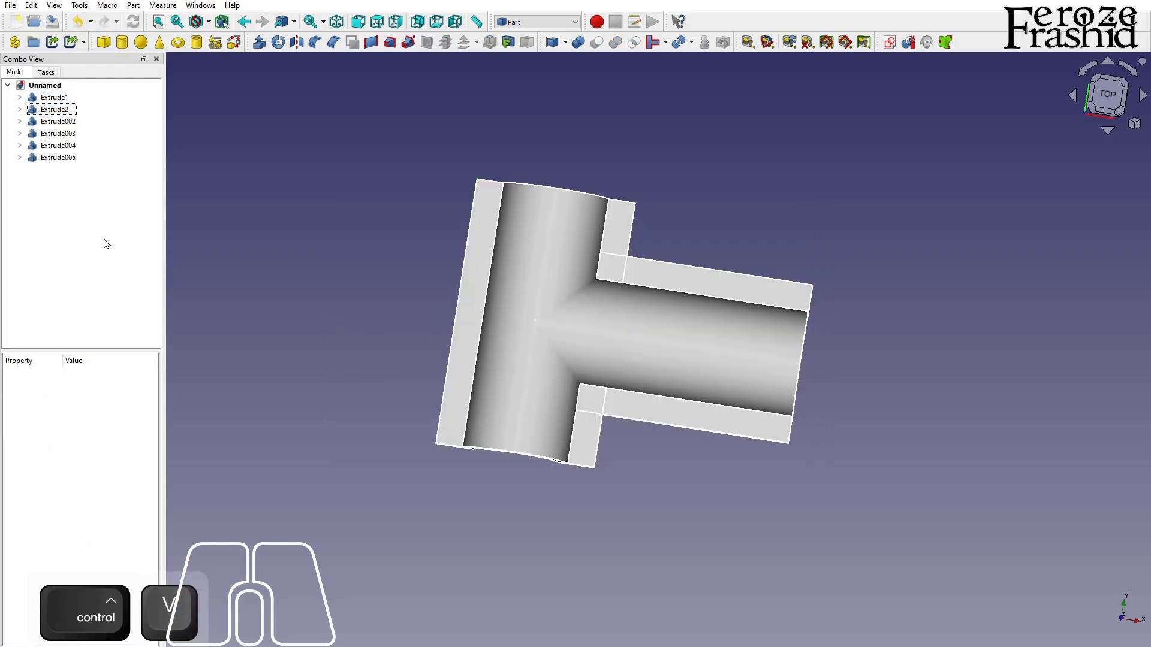
Rename the first pasted pair of extrusions as Extrude3 and Extrude4.
{"action": "left_click", "coordinate": [74, 124]}
{"action": "key", "text": "F2"}
{"action": "type", "text": "Extrude3"}
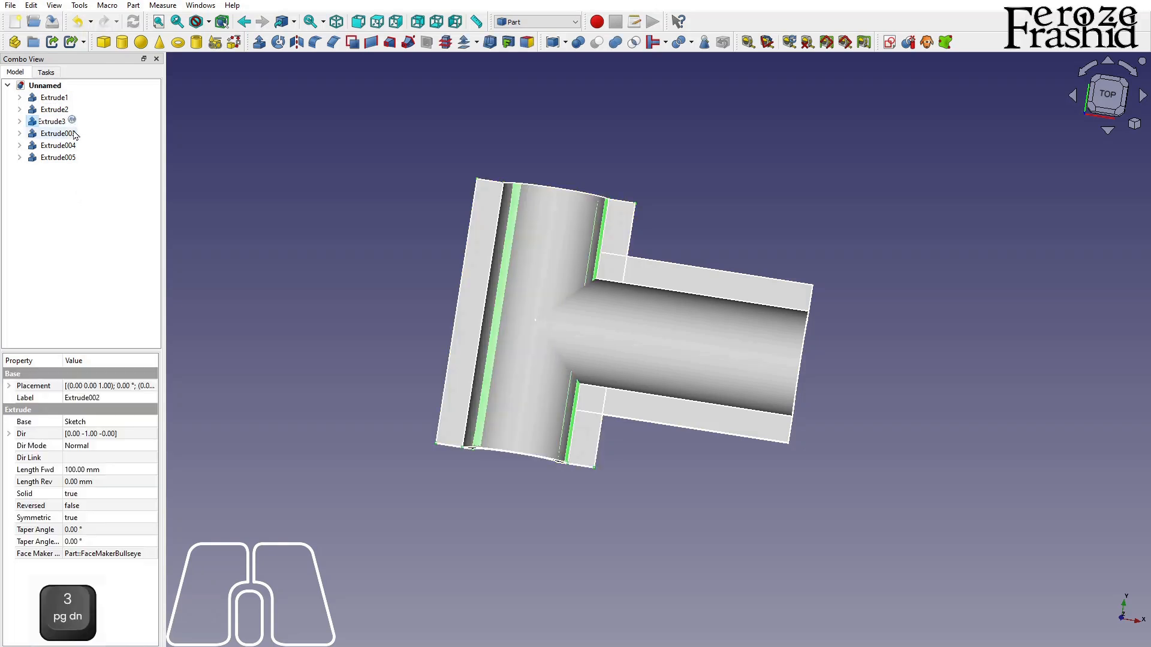
{"action": "left_click", "coordinate": [72, 133]}
{"action": "key", "text": "F2"}
{"action": "type", "text": "Extrude4"}
Rename the second pasted pair of extrusions as Extrude5 and Extrude6.
{"action": "left_click", "coordinate": [76, 145]}
{"action": "key", "text": "F2"}
{"action": "type", "text": "5"}
{"action": "key", "text": "Return"}
{"action": "left_click_drag", "start_coordinate": [56, 146], "coordinate": [78, 160]}
{"action": "left_click", "coordinate": [64, 160]}
{"action": "key", "text": "F2"}
{"action": "key", "text": "Return"}
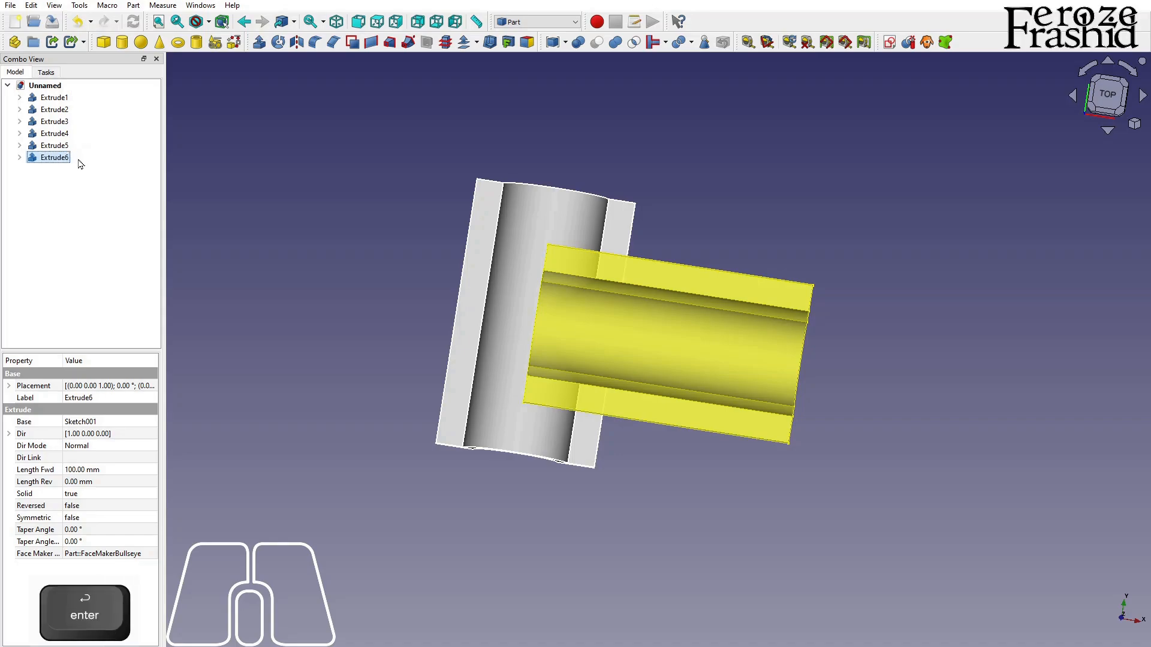
{"action": "left_click", "coordinate": [70, 148]}
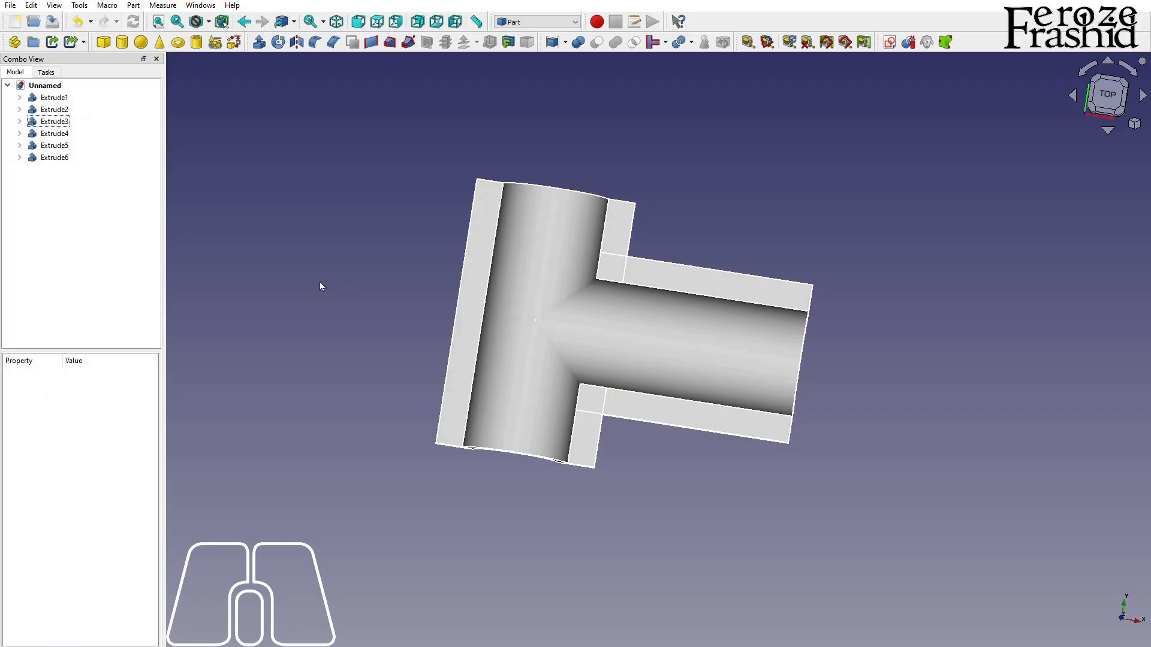
Set the X position in Extrude3's placement to 150 mm.
{"action": "scroll", "coordinate": [333, 288], "scroll_direction": "down", "scroll_amount": 1}
{"action": "left_click", "coordinate": [54, 122]}
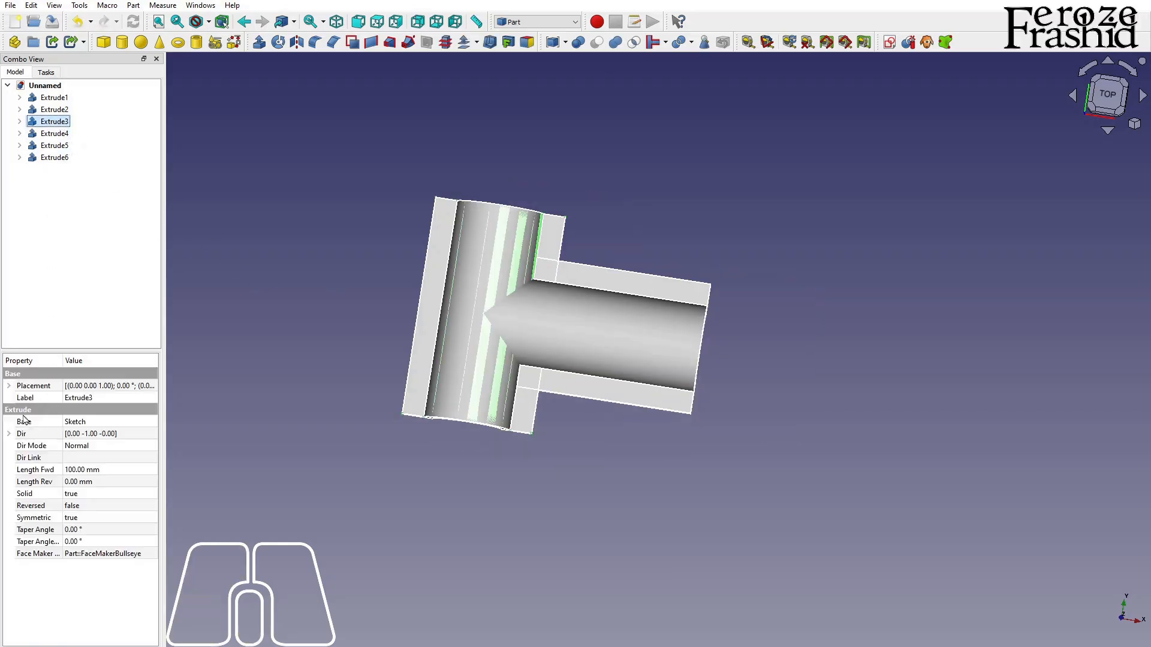
{"action": "left_click", "coordinate": [9, 387]}
{"action": "left_click", "coordinate": [21, 422]}
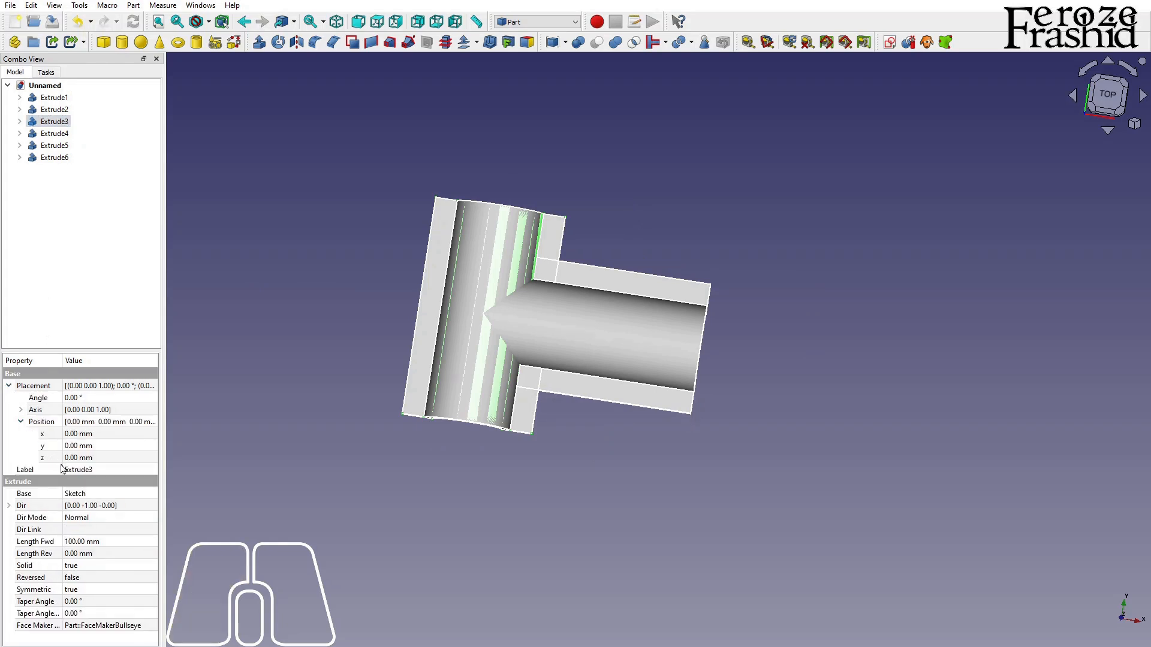
{"action": "double_click", "coordinate": [81, 434]}
{"action": "type", "text": "100"}
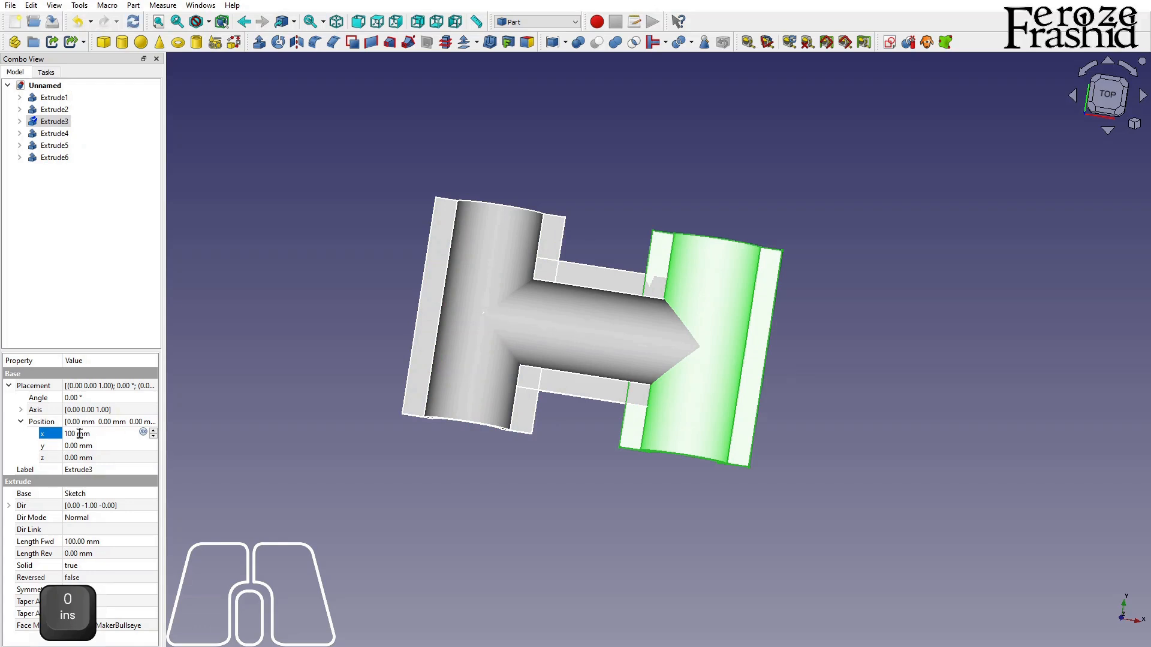
{"action": "left_click", "coordinate": [65, 434]}
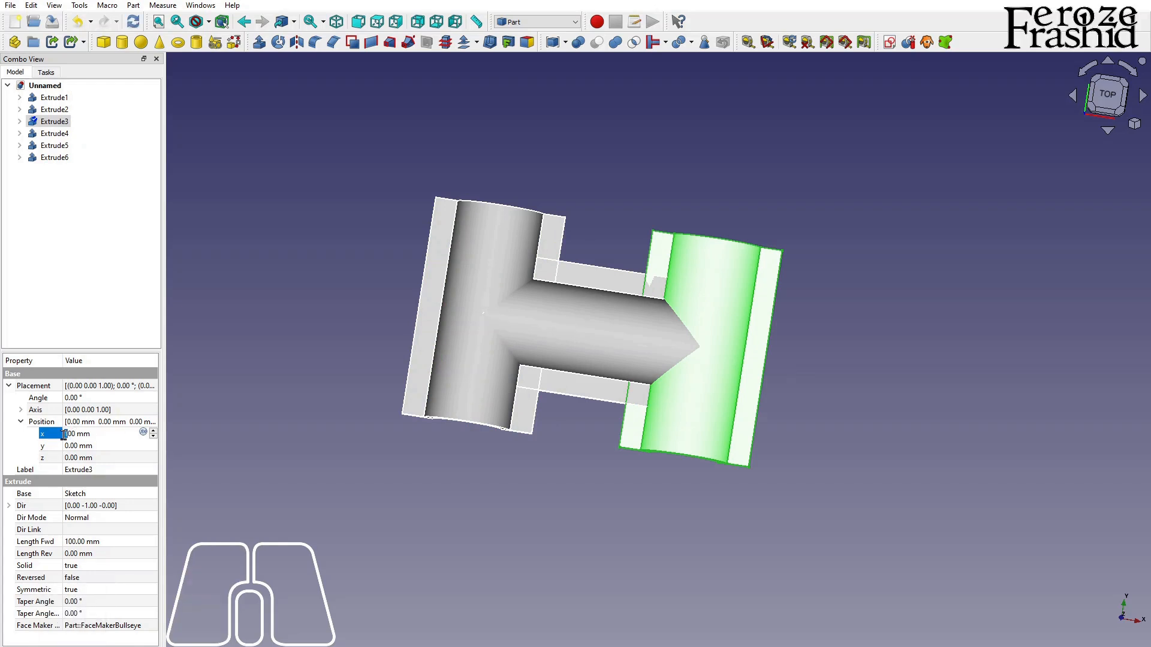
{"action": "key", "text": "shift+Right"}
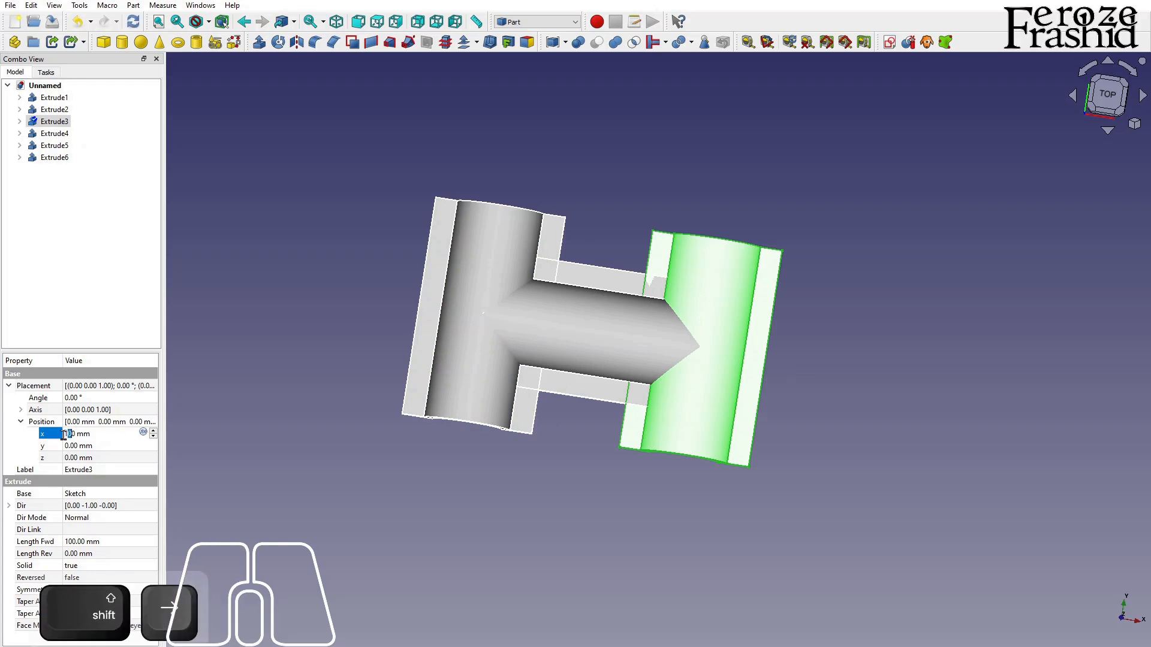
{"action": "type", "text": "5"}
{"action": "key", "text": "Return"}
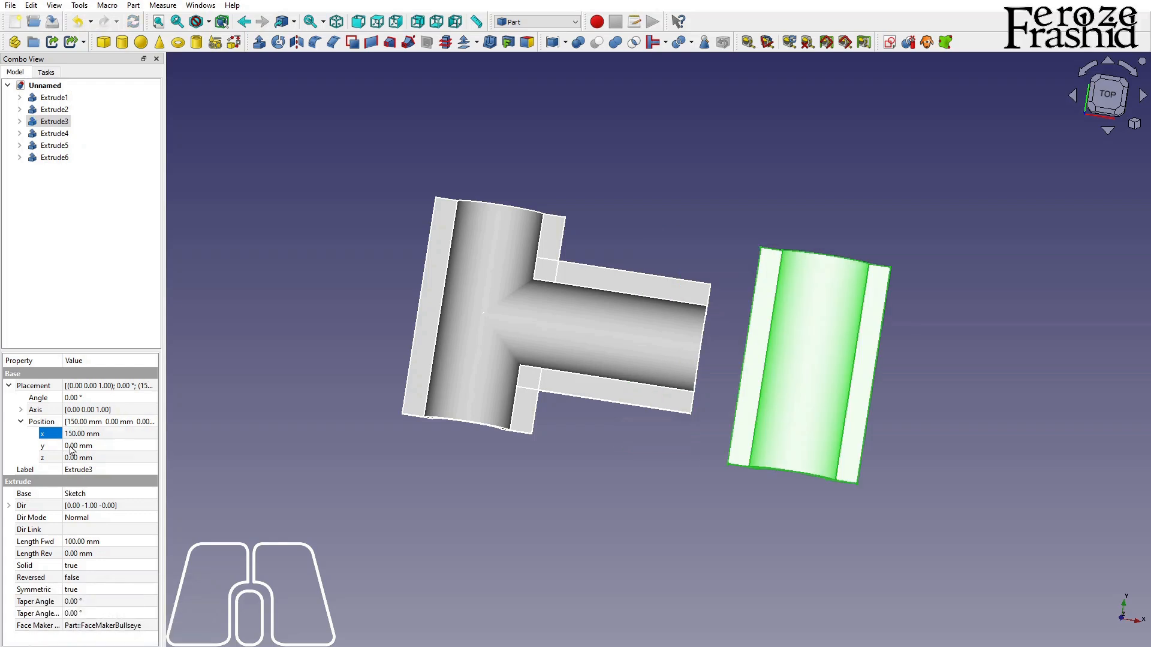
Set Extrude4's X position to 150 mm so it rejoins Extrude3.
{"action": "left_click", "coordinate": [54, 133]}
{"action": "left_click", "coordinate": [80, 433]}
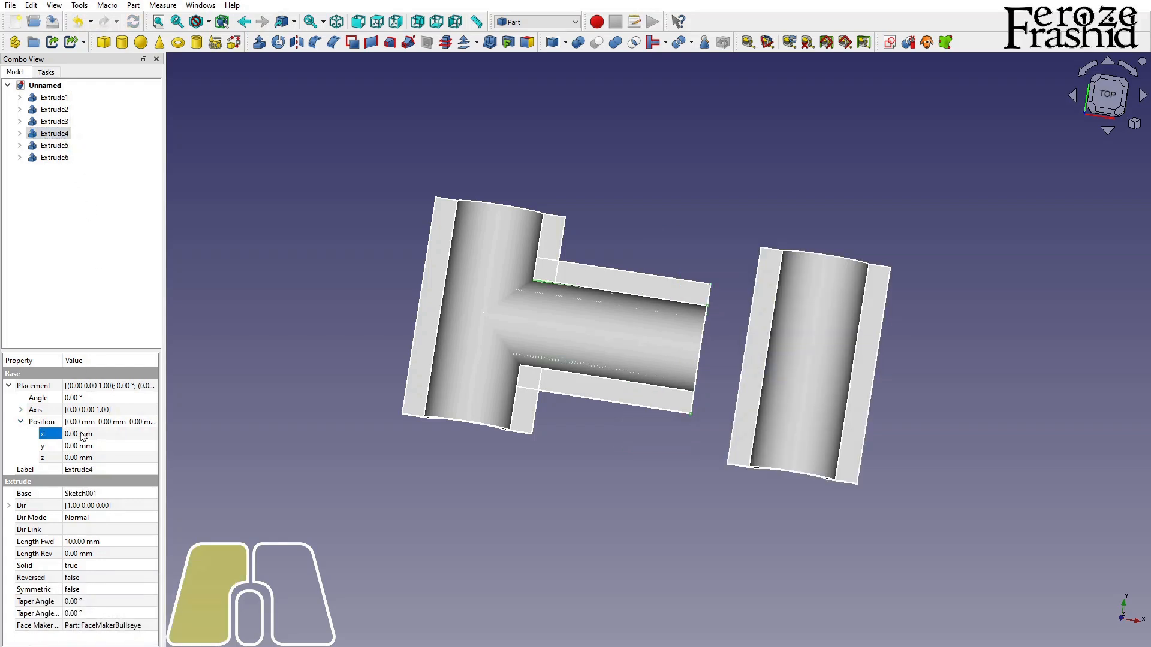
{"action": "type", "text": "150"}
{"action": "key", "text": "Return"}
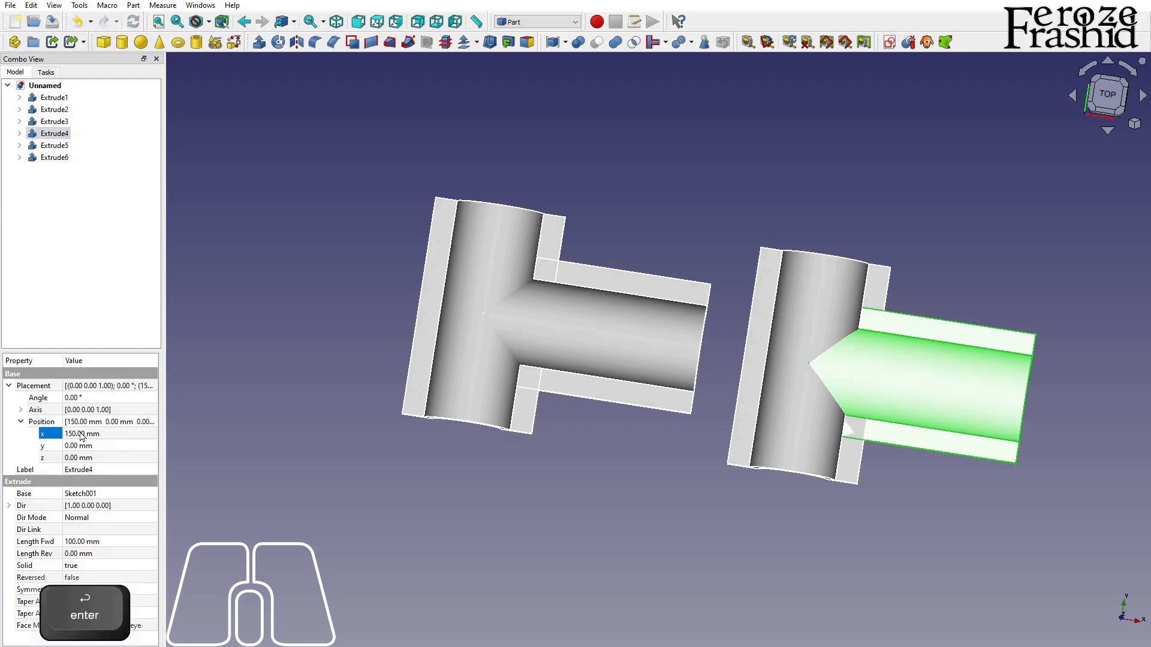
Set the X position of both Extrude5 and Extrude6 to 300 mm.
{"action": "left_click", "coordinate": [52, 146]}
{"action": "left_click", "coordinate": [80, 435]}
{"action": "type", "text": "300"}
{"action": "key", "text": "Return"}
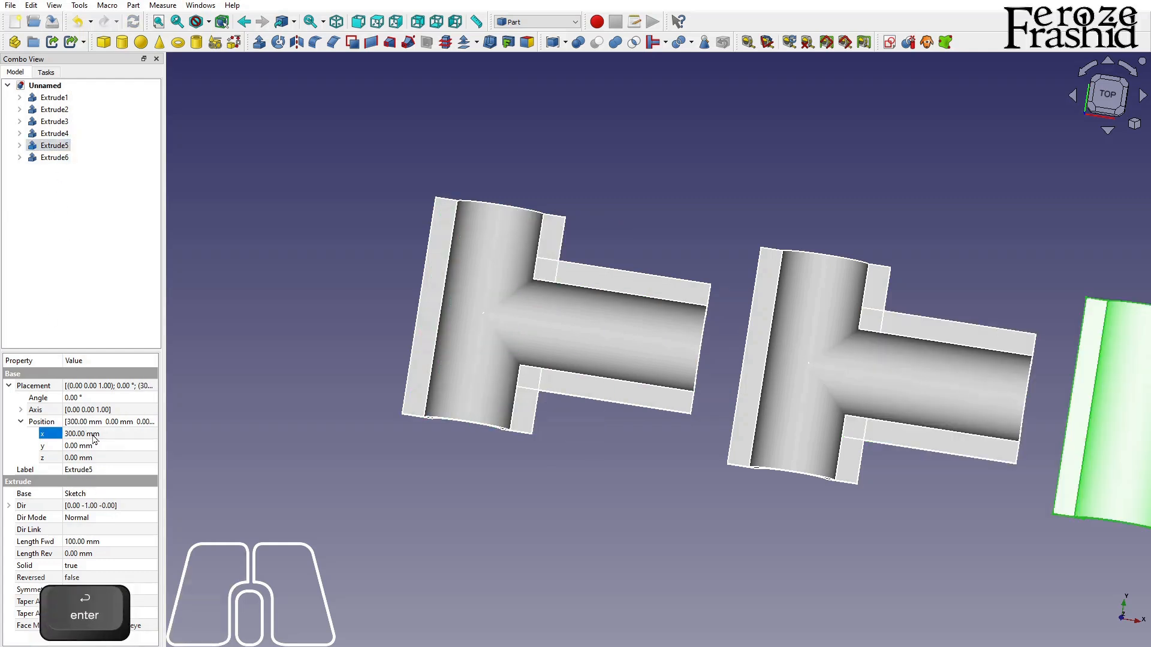
{"action": "left_click", "coordinate": [54, 158]}
{"action": "left_click", "coordinate": [75, 433]}
{"action": "type", "text": "300"}
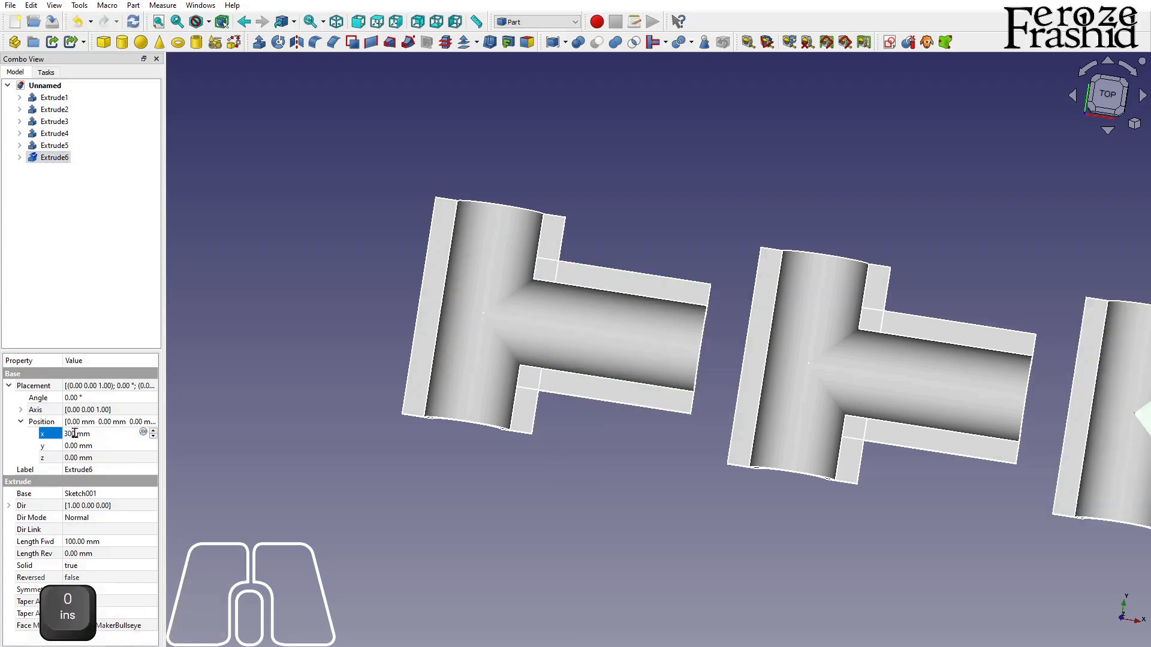
{"action": "key", "text": "Return"}
Save the document with the three half-pipe pairs as ConnectObject1.
{"action": "left_click", "coordinate": [270, 334]}
{"action": "scroll", "coordinate": [424, 386], "scroll_direction": "down", "scroll_amount": 3}
{"action": "scroll", "coordinate": [588, 336], "scroll_direction": "up", "scroll_amount": 4}
{"action": "key", "text": "alt"}
{"action": "left_click_drag", "start_coordinate": [681, 447], "coordinate": [691, 340], "text": "alt"}
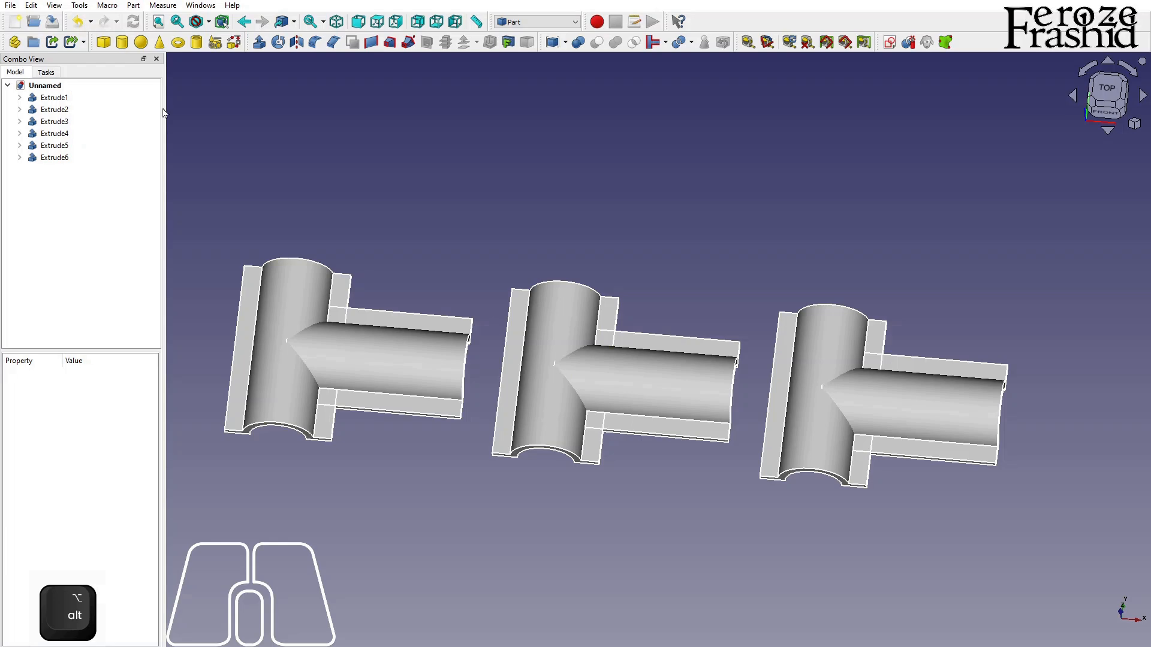
{"action": "left_click", "coordinate": [52, 22]}
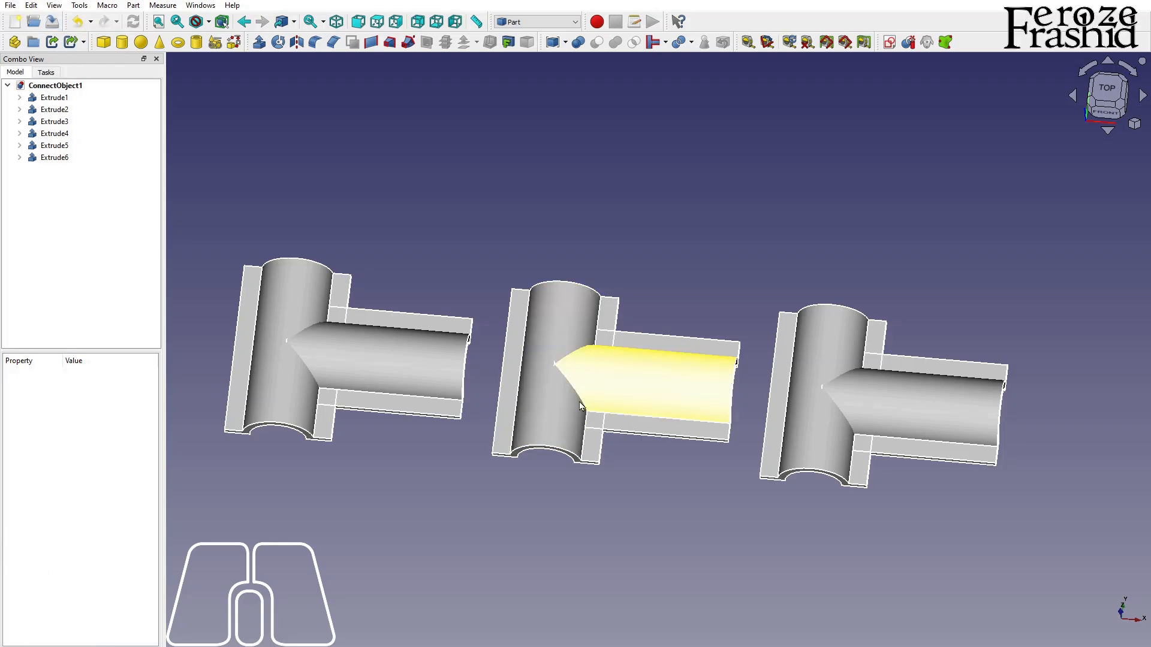
Save the document under the new name ConnectObject3.
{"action": "left_click_drag", "start_coordinate": [560, 360], "coordinate": [549, 433], "text": "alt"}
{"action": "scroll", "coordinate": [541, 432], "scroll_direction": "down", "scroll_amount": 2}
{"action": "scroll", "coordinate": [425, 417], "scroll_direction": "up", "scroll_amount": 3}
{"action": "scroll", "coordinate": [434, 373], "scroll_direction": "down", "scroll_amount": 2}
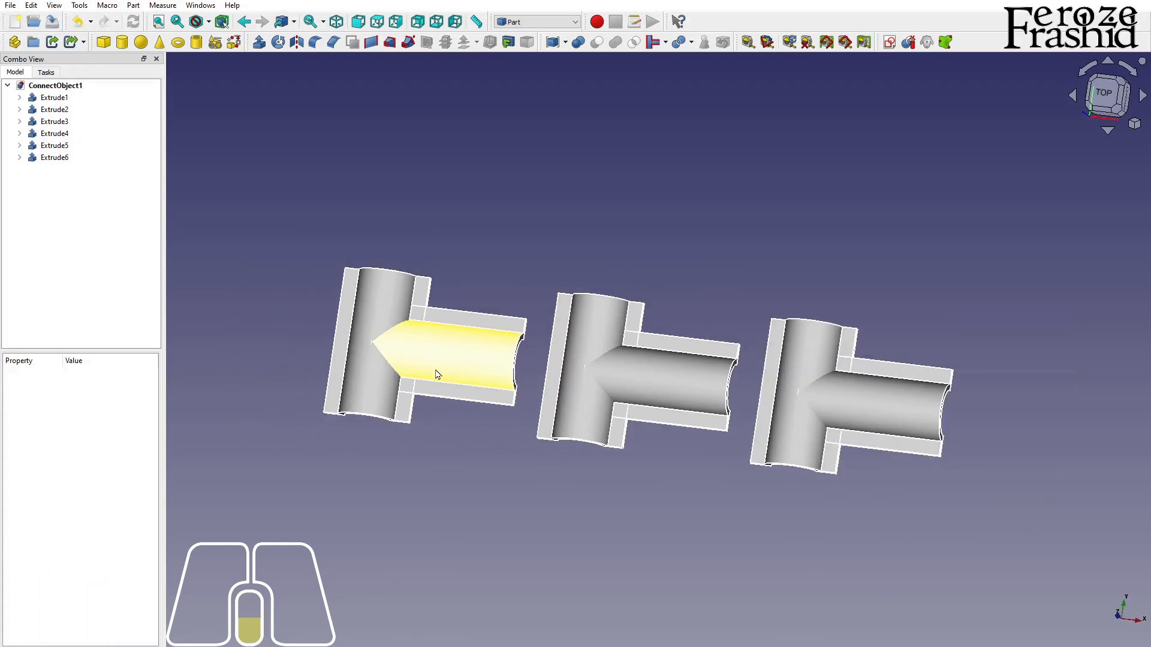
{"action": "left_click", "coordinate": [57, 86]}
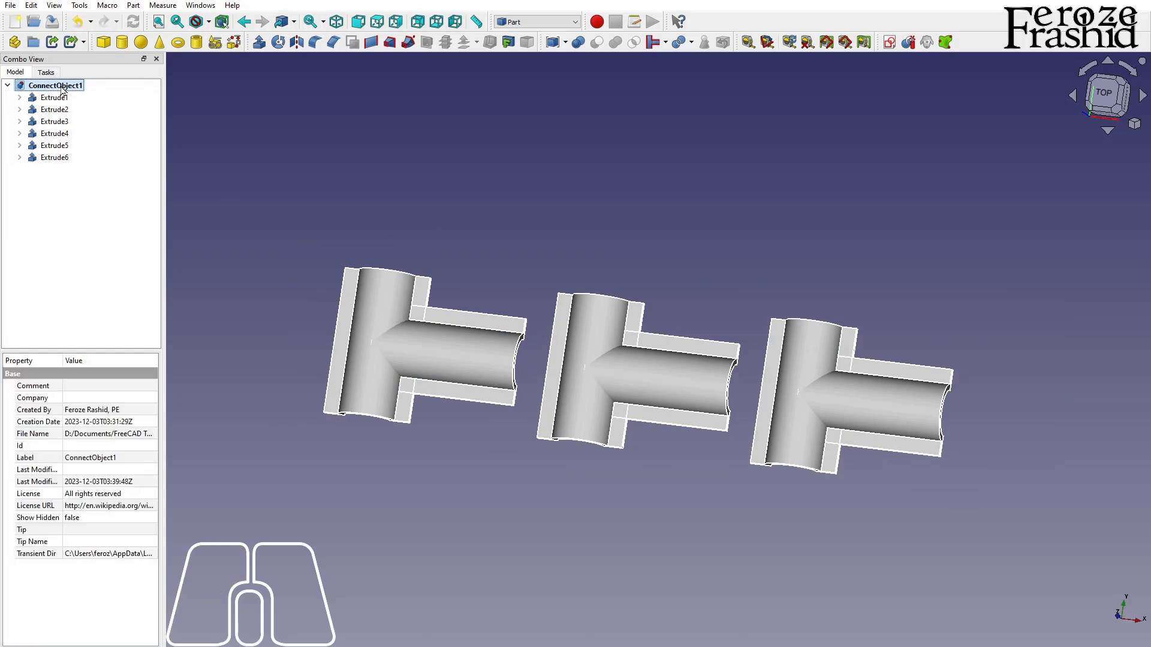
{"action": "left_click", "coordinate": [12, 7]}
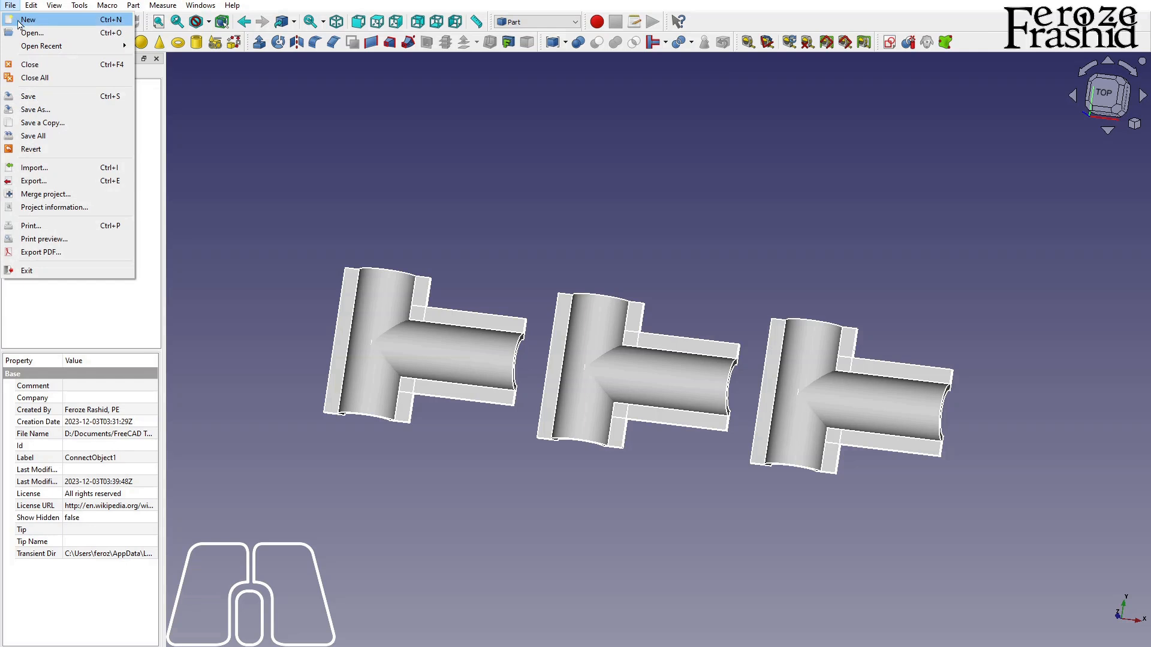
{"action": "left_click", "coordinate": [33, 109]}
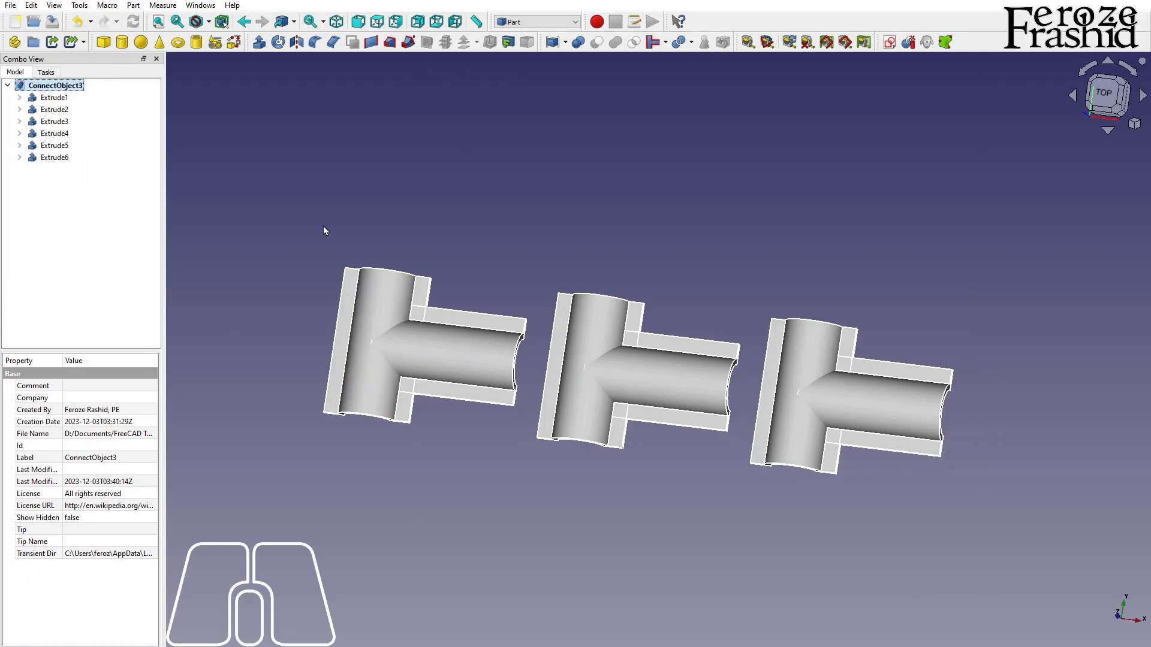
Join Extrude1 and Extrude2 using the Connect objects tool.
{"action": "left_click", "coordinate": [436, 357]}
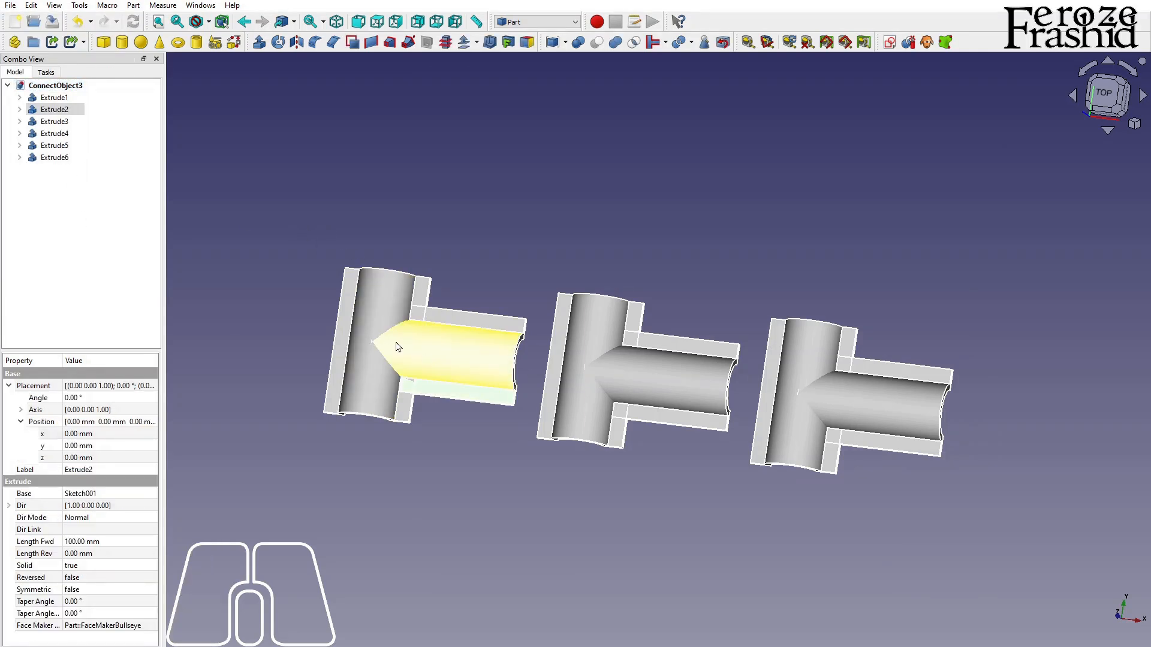
{"action": "left_click", "coordinate": [72, 189]}
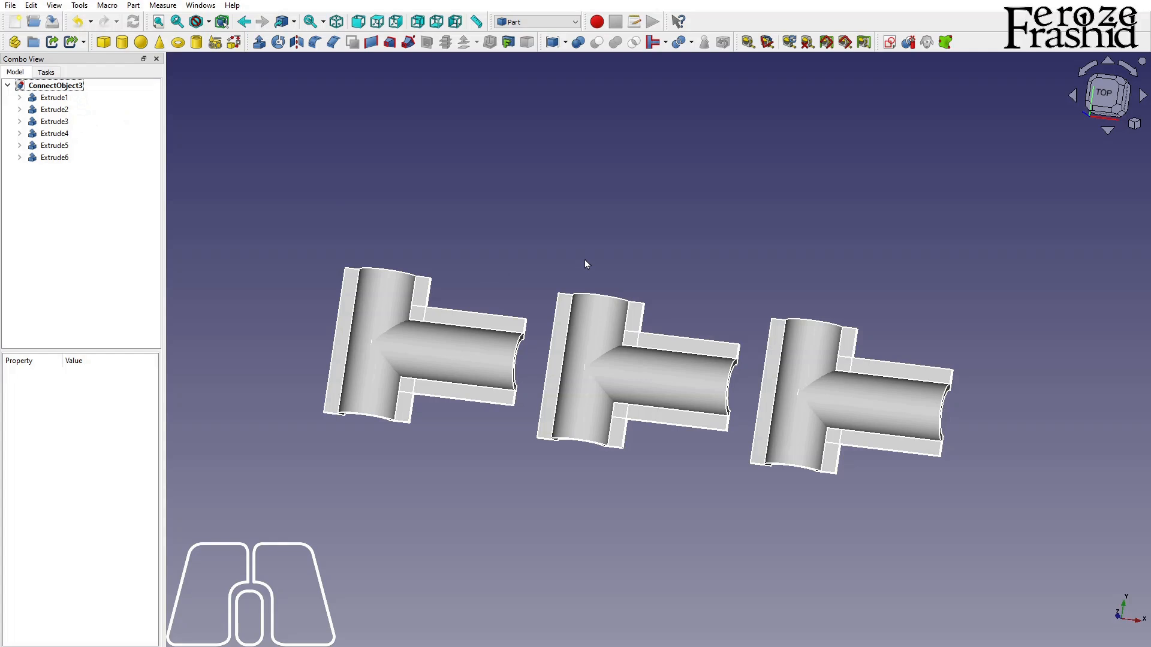
{"action": "left_click", "coordinate": [54, 98]}
{"action": "left_click", "coordinate": [54, 109], "text": "ctrl"}
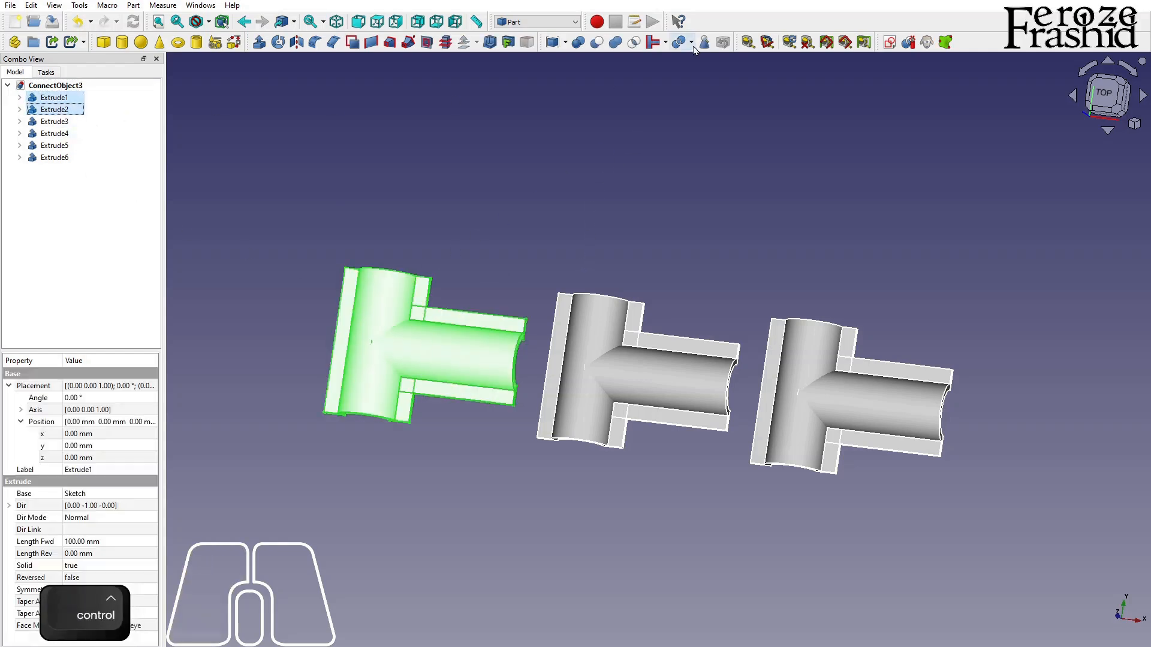
{"action": "left_click", "coordinate": [666, 43]}
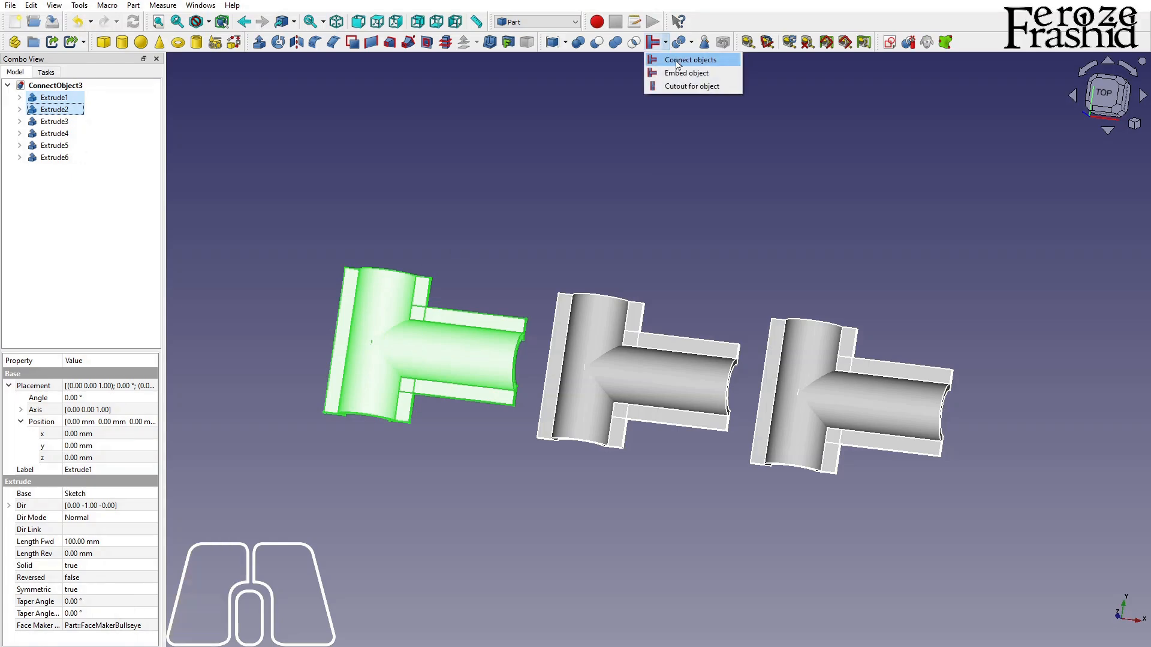
{"action": "left_click", "coordinate": [678, 60]}
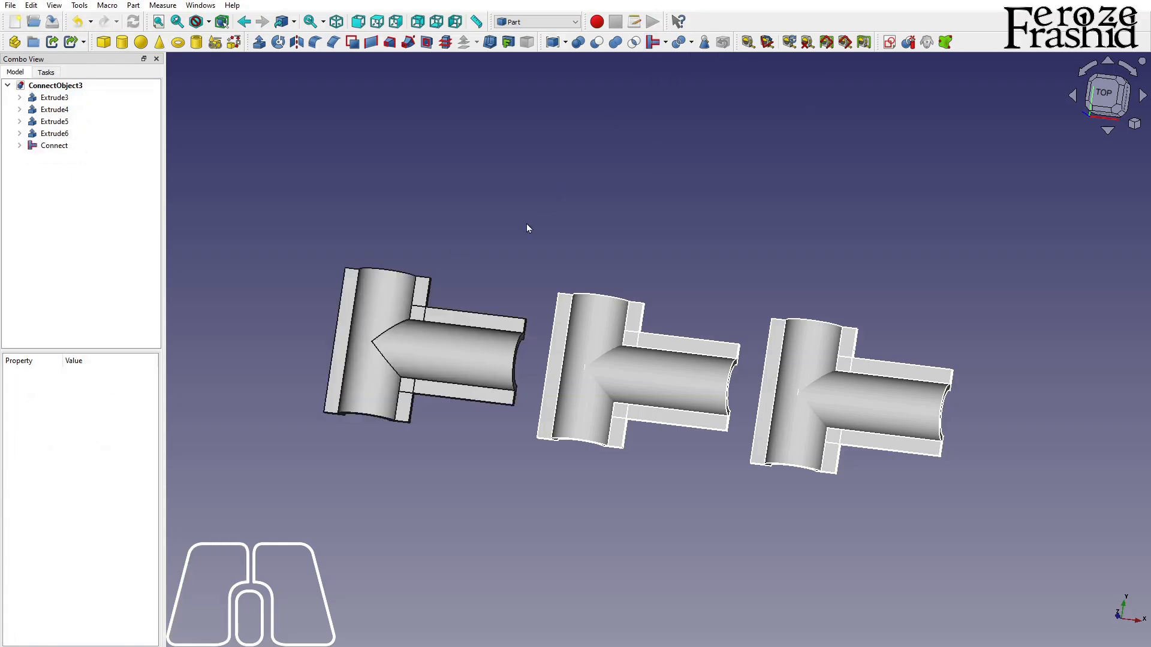
Examine the connected half-pipes from several angles, close up and beside the two unjoined pairs.
{"action": "middle_click_drag", "start_coordinate": [463, 469], "coordinate": [609, 285], "text": "alt"}
{"action": "scroll", "coordinate": [582, 391], "scroll_direction": "down", "scroll_amount": 3}
{"action": "scroll", "coordinate": [582, 391], "scroll_direction": "up", "scroll_amount": 4}
{"action": "scroll", "coordinate": [429, 380], "scroll_direction": "up", "scroll_amount": 5}
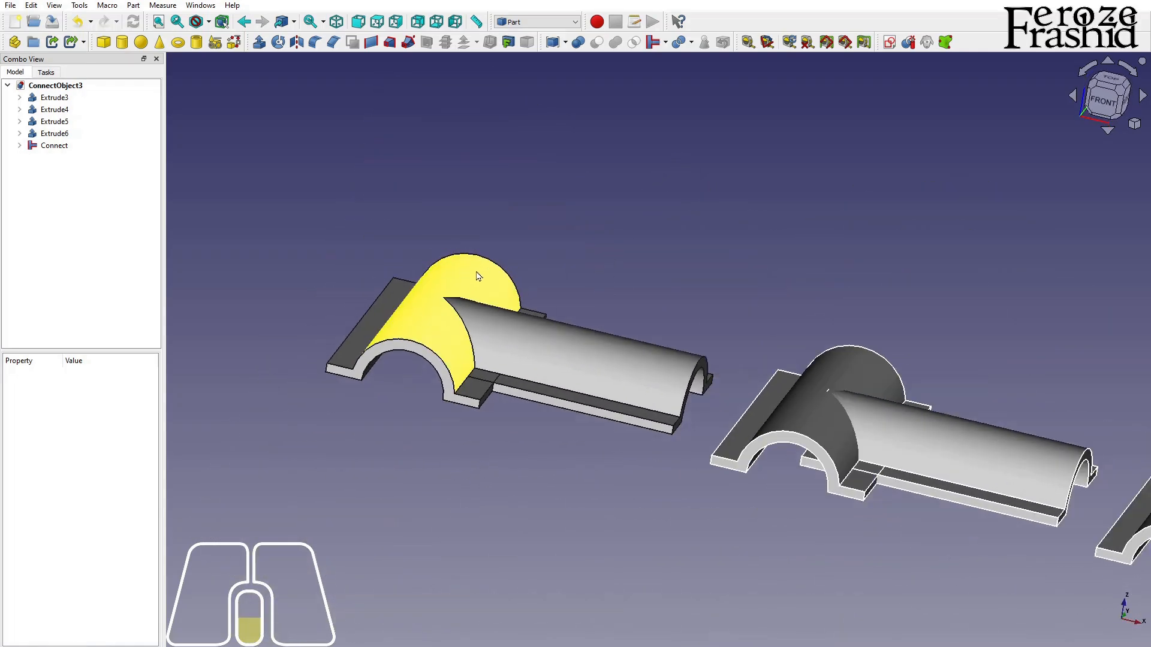
{"action": "middle_click_drag", "start_coordinate": [430, 381], "coordinate": [449, 410], "text": "alt"}
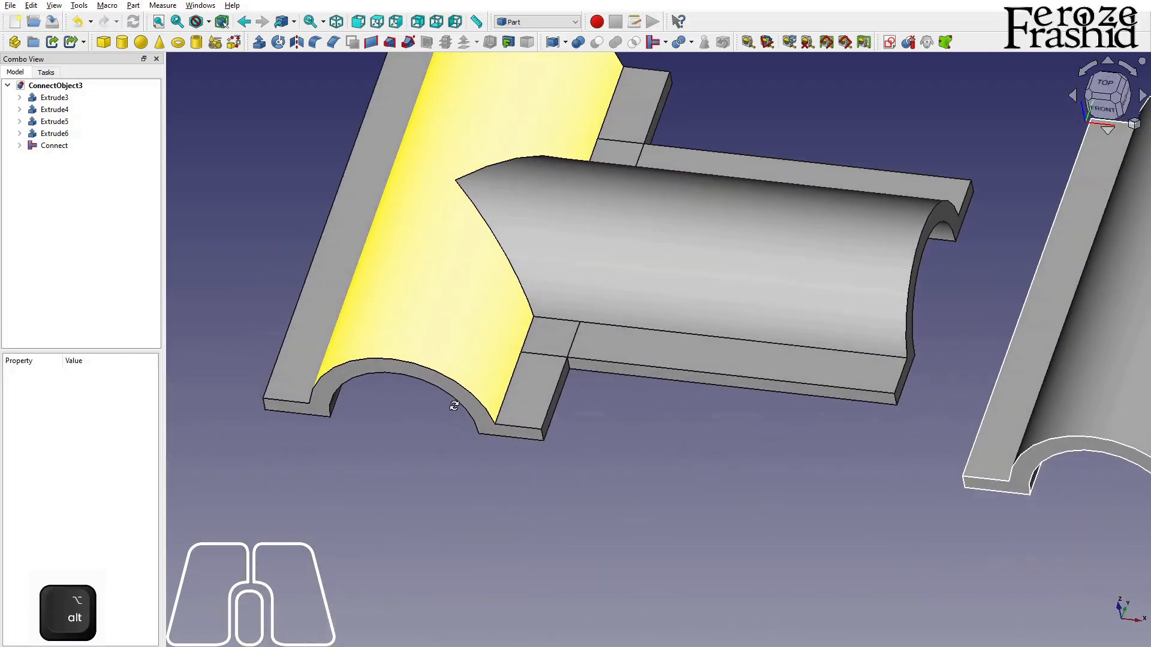
{"action": "scroll", "coordinate": [448, 410], "scroll_direction": "down", "scroll_amount": 4}
{"action": "scroll", "coordinate": [438, 324], "scroll_direction": "down", "scroll_amount": 3}
{"action": "scroll", "coordinate": [400, 299], "scroll_direction": "up", "scroll_amount": 3}
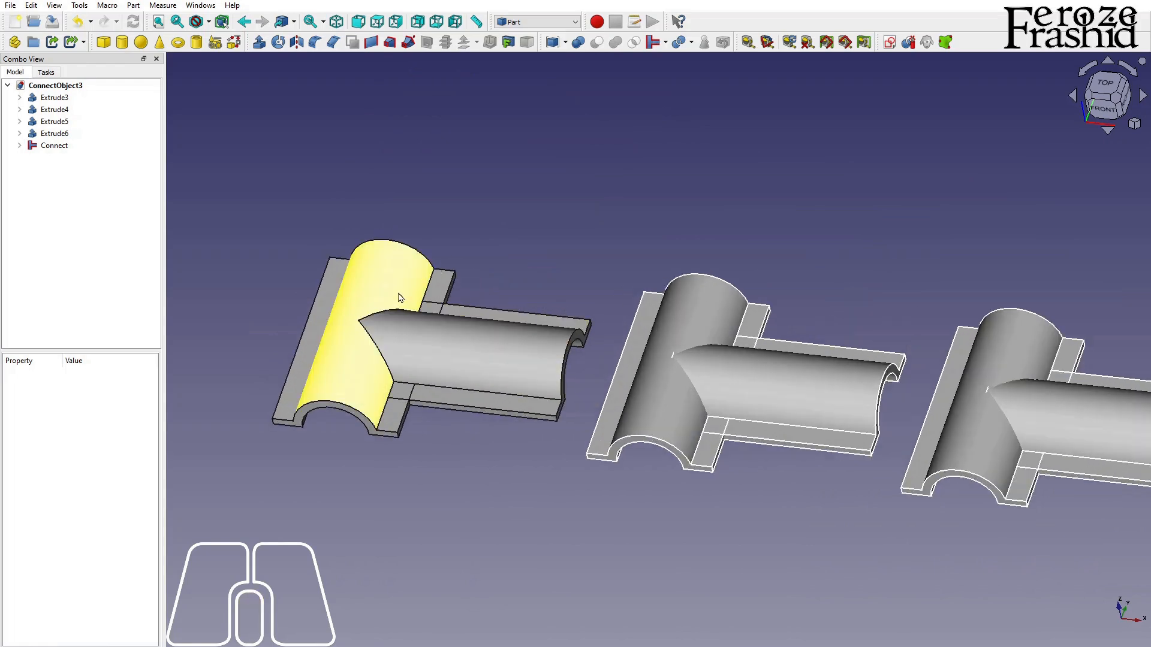
{"action": "scroll", "coordinate": [354, 333], "scroll_direction": "down", "scroll_amount": 2}
{"action": "mouse_move", "coordinate": [407, 319]}
{"action": "middle_mouse_down", "text": "alt"}
{"action": "mouse_move", "coordinate": [404, 344]}
{"action": "mouse_move", "coordinate": [393, 329]}
{"action": "middle_mouse_up", "text": "alt"}
{"action": "middle_click_drag", "start_coordinate": [705, 259], "coordinate": [694, 310], "text": "alt"}
{"action": "middle_click_drag", "start_coordinate": [568, 334], "coordinate": [583, 246], "text": "alt"}
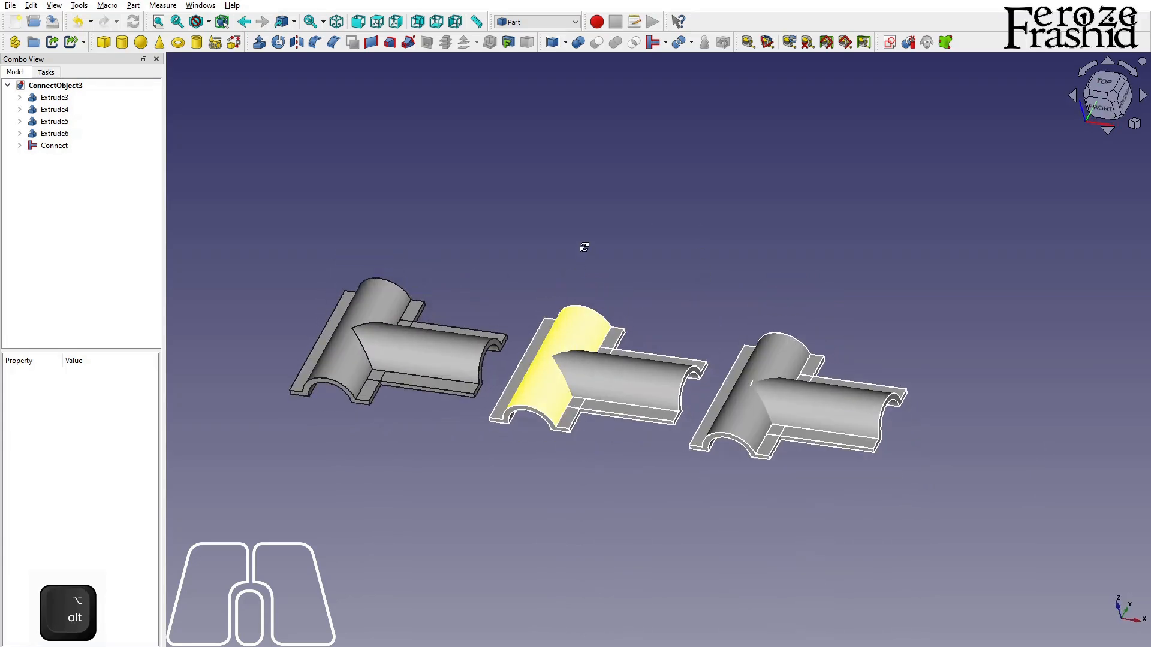
Embed Extrude4 into Extrude3 using the Embed object tool, with Extrude3 as the base.
{"action": "left_click", "coordinate": [60, 98]}
{"action": "left_click", "coordinate": [55, 110], "text": "ctrl"}
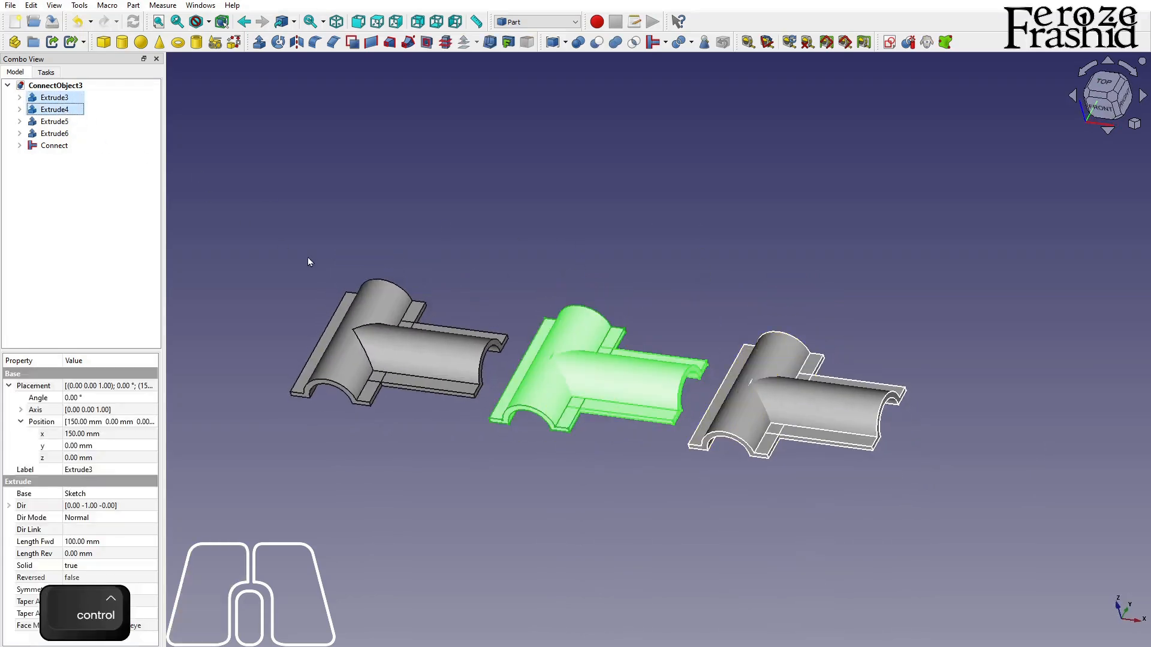
{"action": "left_click", "coordinate": [54, 97]}
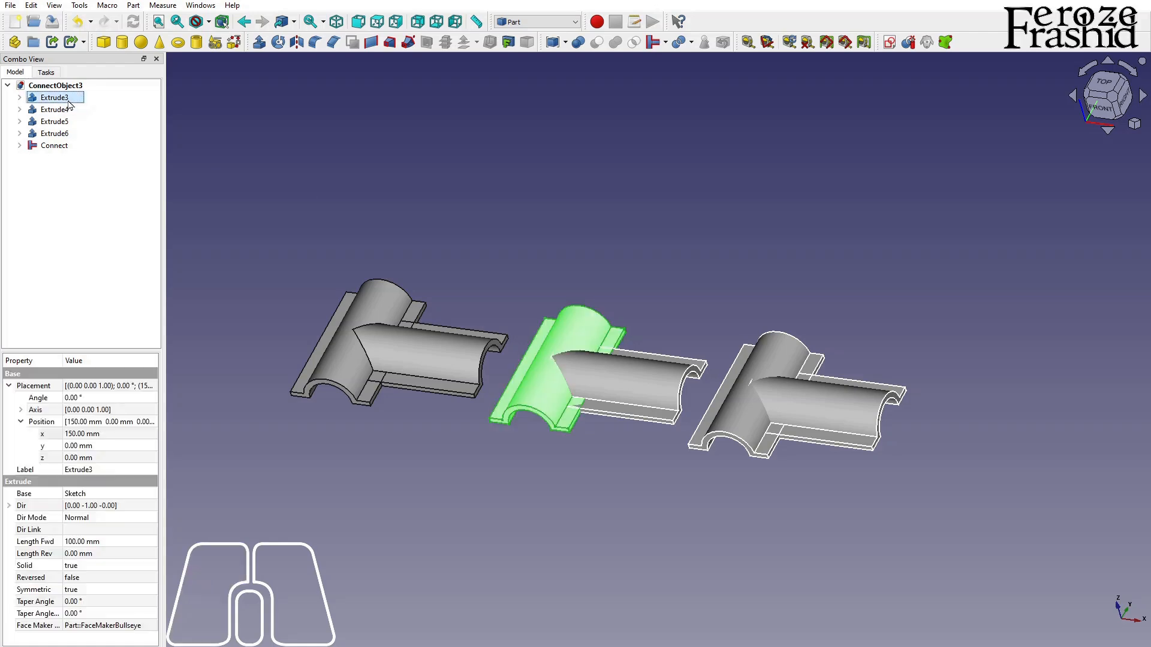
{"action": "left_click", "coordinate": [76, 112], "text": "ctrl"}
{"action": "middle_click_drag", "start_coordinate": [549, 454], "coordinate": [696, 267], "text": "alt"}
{"action": "left_click", "coordinate": [666, 43]}
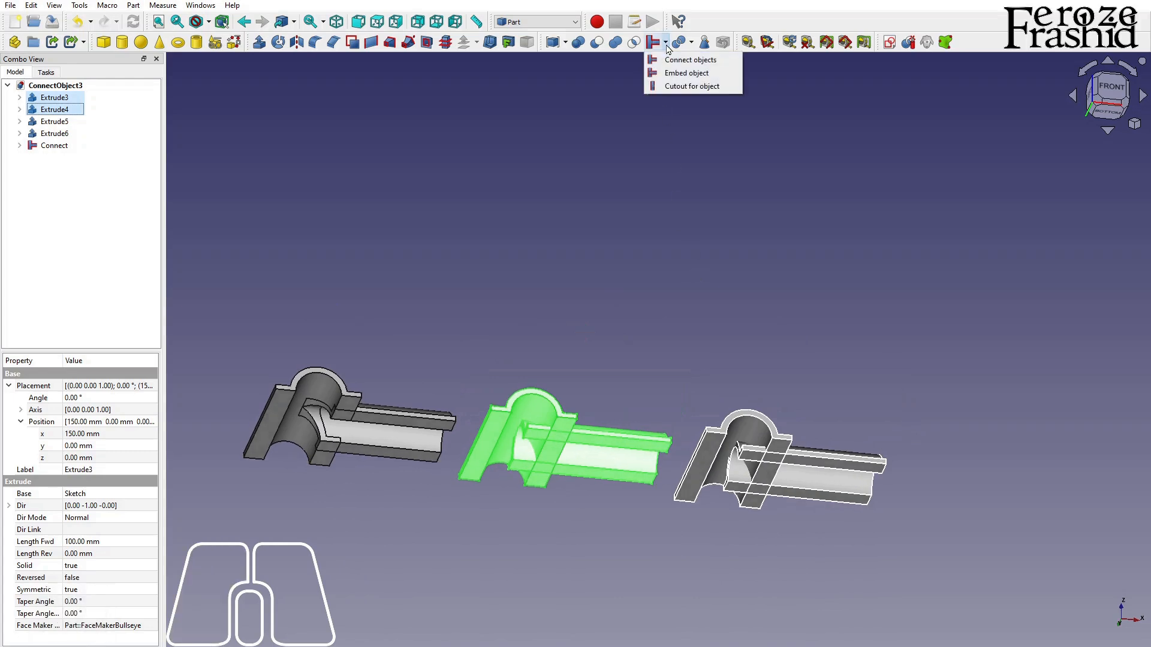
{"action": "left_click", "coordinate": [678, 74]}
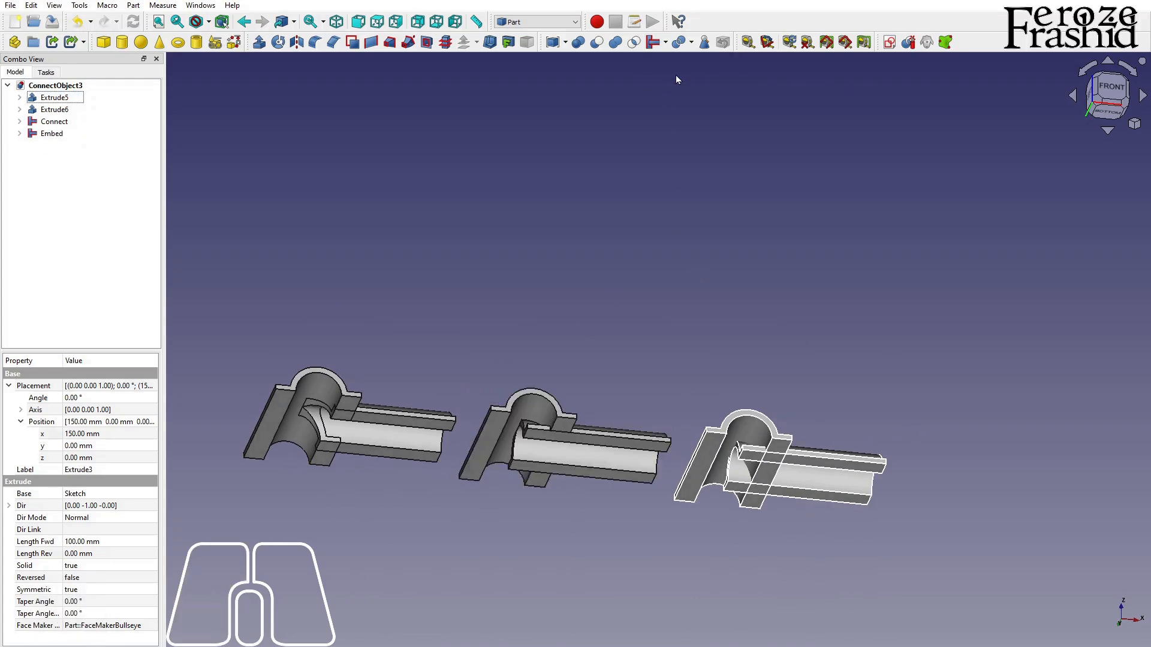
Examine the embedded half-pipes close up from above, the front and below, comparing them with the neighbouring pairs.
{"action": "scroll", "coordinate": [560, 500], "scroll_direction": "up", "scroll_amount": 2}
{"action": "middle_click_drag", "start_coordinate": [591, 408], "coordinate": [452, 358], "text": "alt"}
{"action": "scroll", "coordinate": [537, 404], "scroll_direction": "up", "scroll_amount": 3}
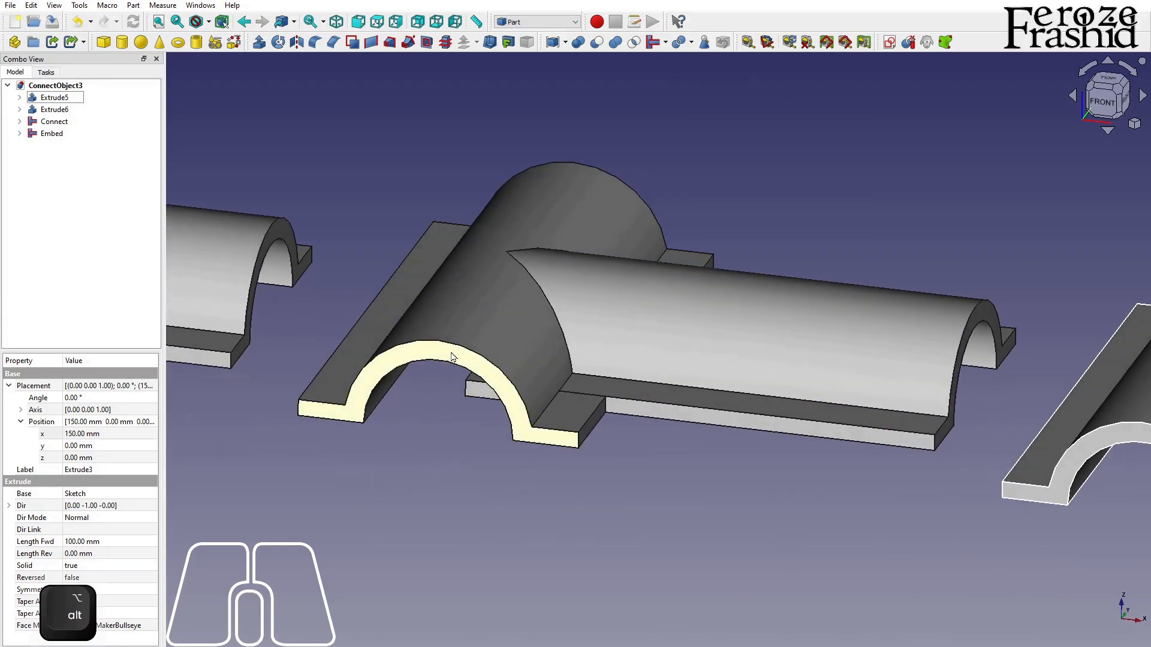
{"action": "left_click", "coordinate": [452, 327]}
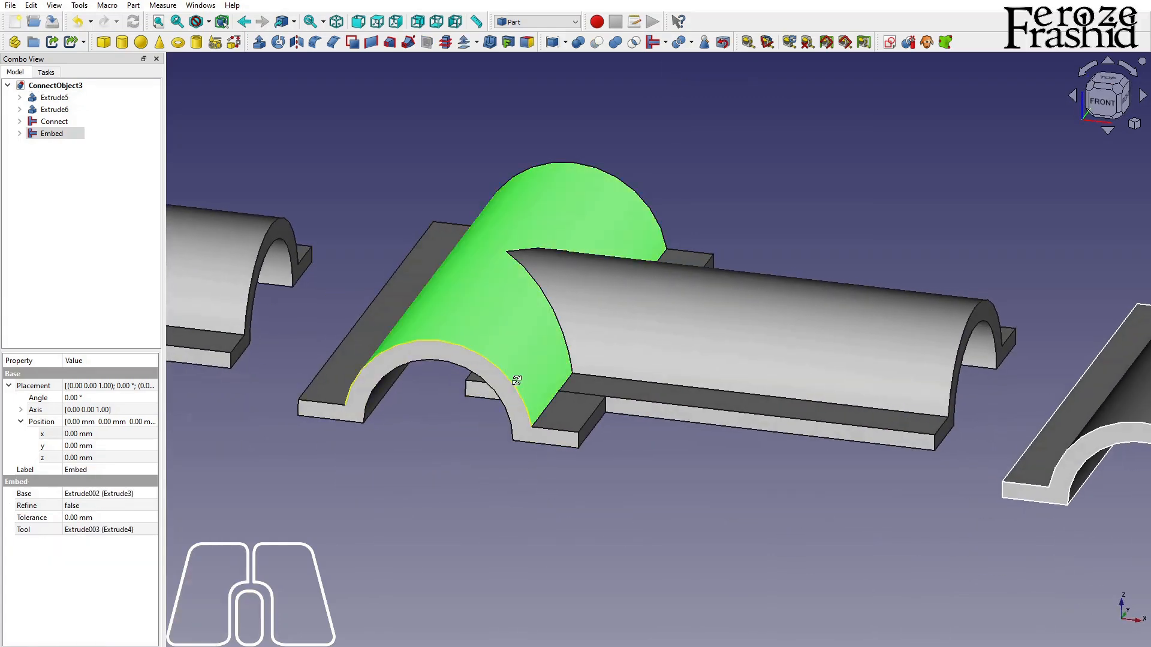
{"action": "middle_click_drag", "start_coordinate": [516, 380], "coordinate": [530, 322], "text": "alt"}
{"action": "middle_click_drag", "start_coordinate": [586, 403], "coordinate": [638, 248], "text": "alt"}
{"action": "left_click", "coordinate": [620, 386]}
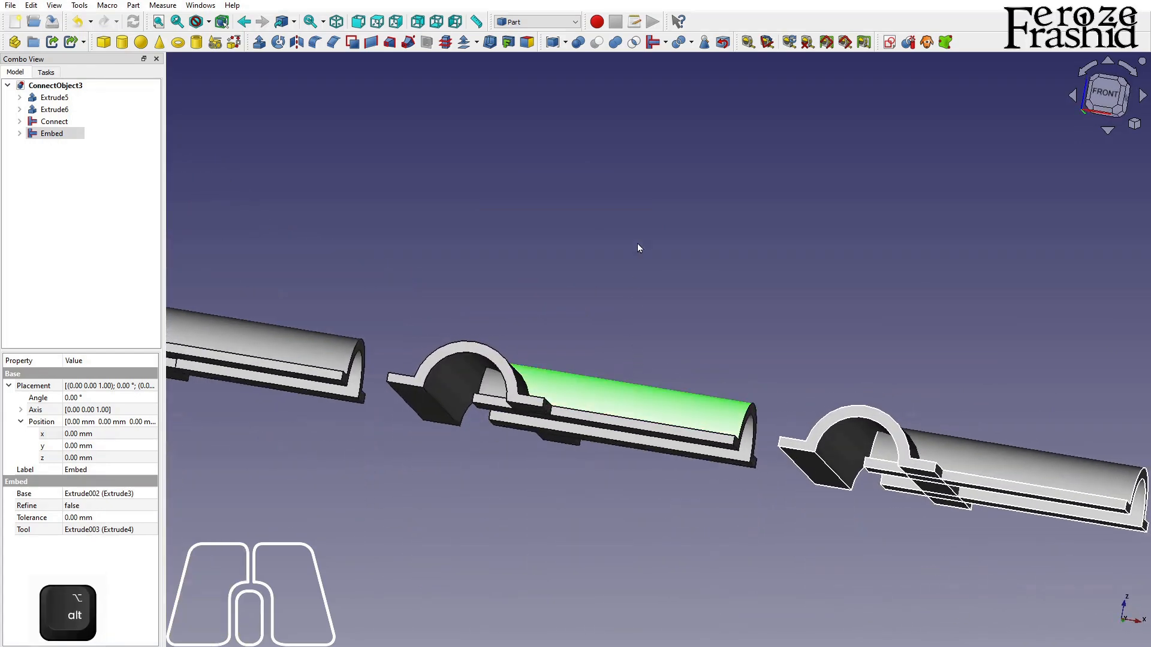
{"action": "left_click", "coordinate": [665, 43]}
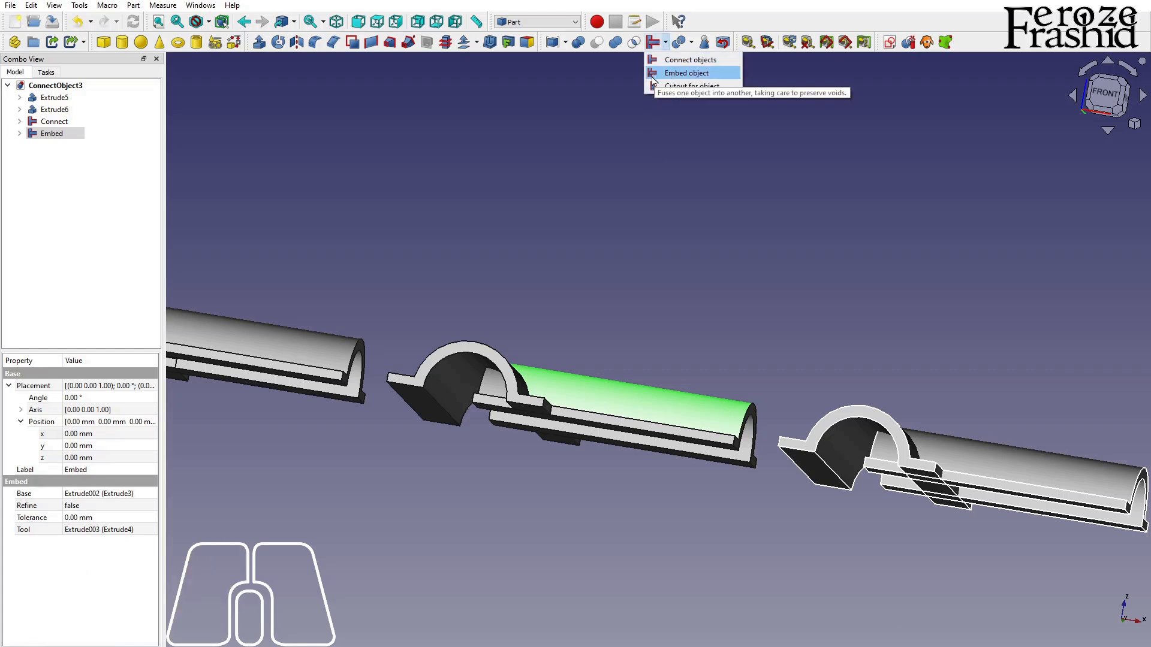
{"action": "left_click", "coordinate": [567, 380]}
{"action": "middle_click_drag", "start_coordinate": [521, 434], "coordinate": [568, 343], "text": "alt"}
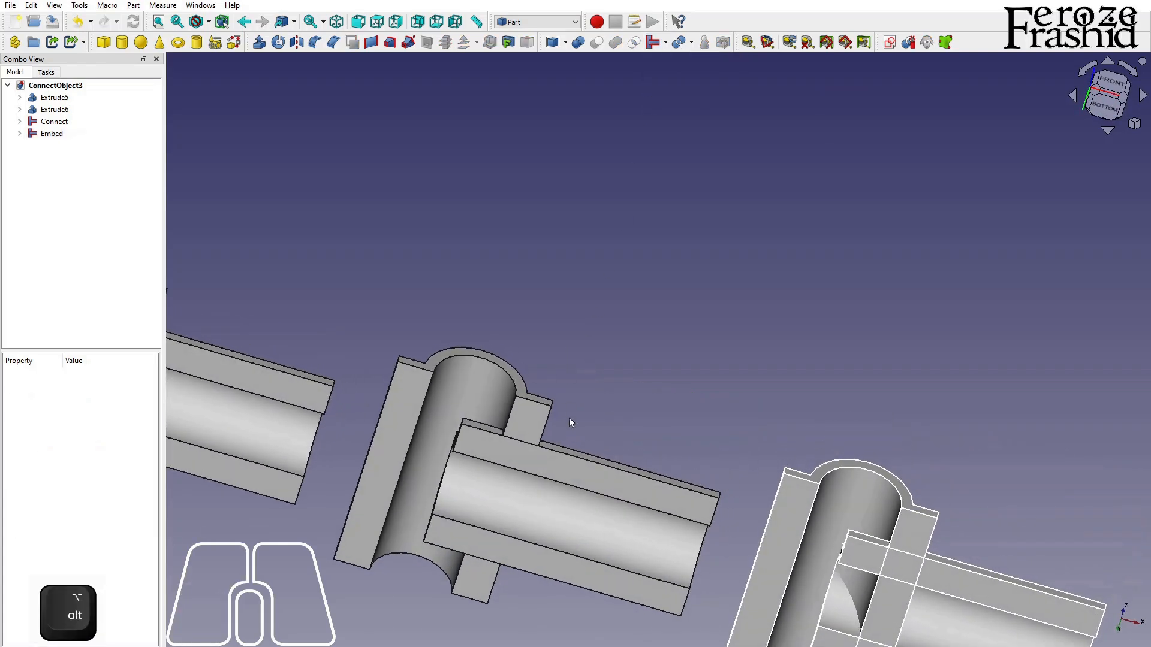
{"action": "middle_click_drag", "start_coordinate": [521, 416], "coordinate": [488, 498], "text": "alt"}
{"action": "left_click", "coordinate": [625, 154]}
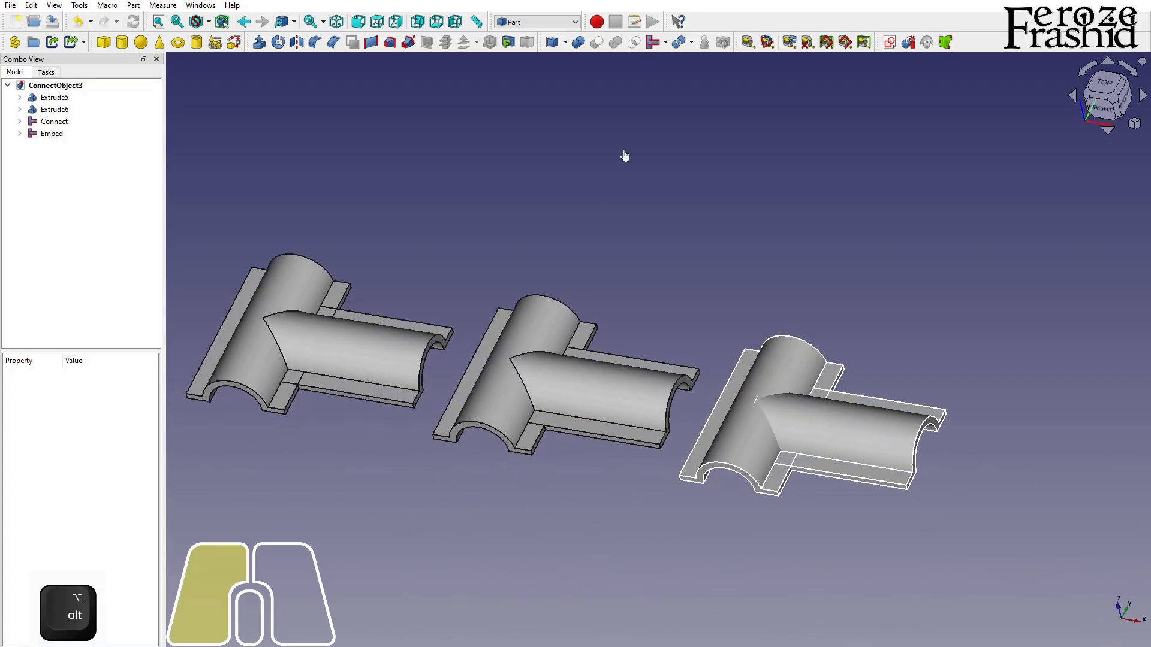
Create a cutout in Extrude5 for Extrude6 using the Cutout for object tool.
{"action": "left_click", "coordinate": [54, 97]}
{"action": "left_click", "coordinate": [54, 109], "text": "ctrl"}
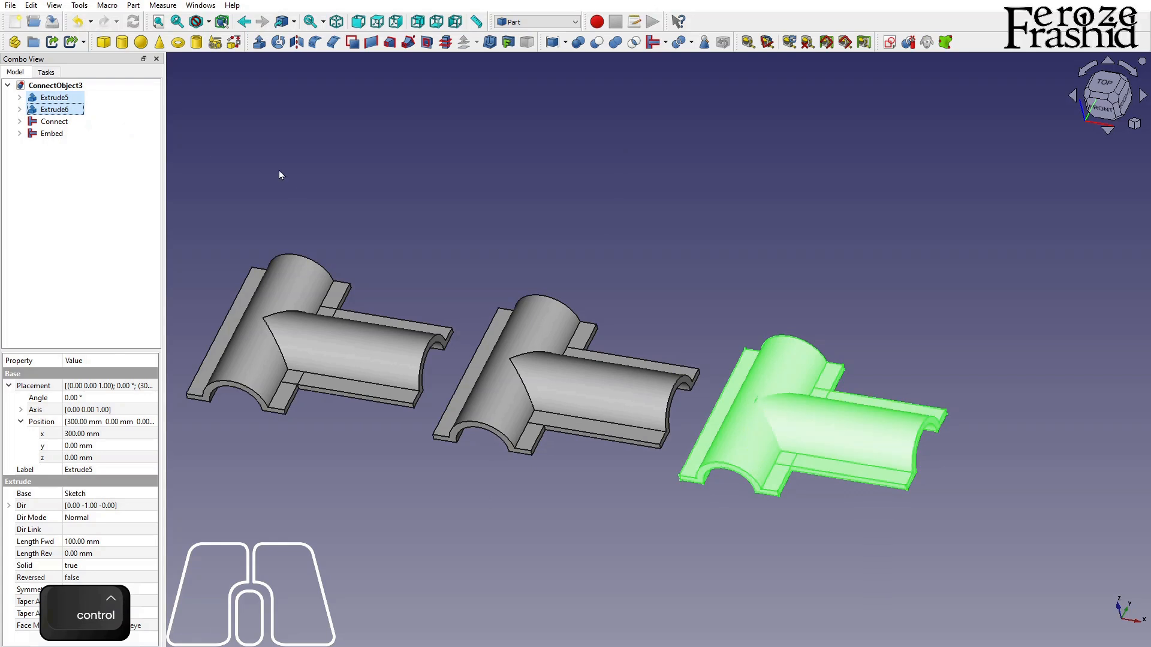
{"action": "left_click", "coordinate": [666, 43]}
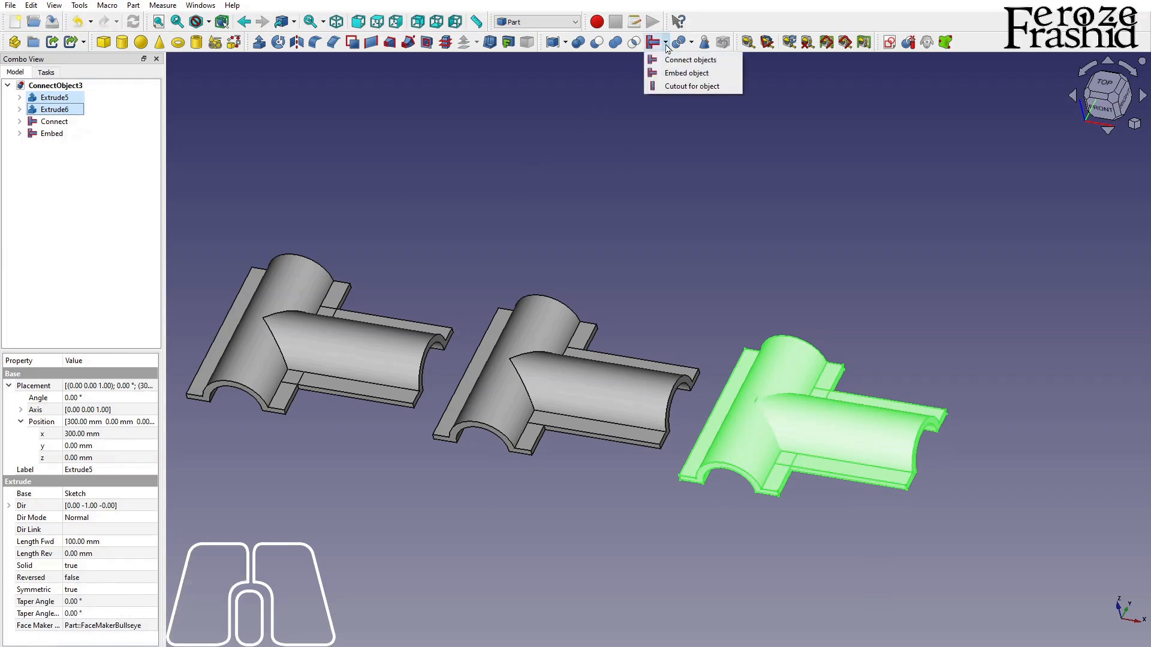
{"action": "left_click", "coordinate": [692, 87]}
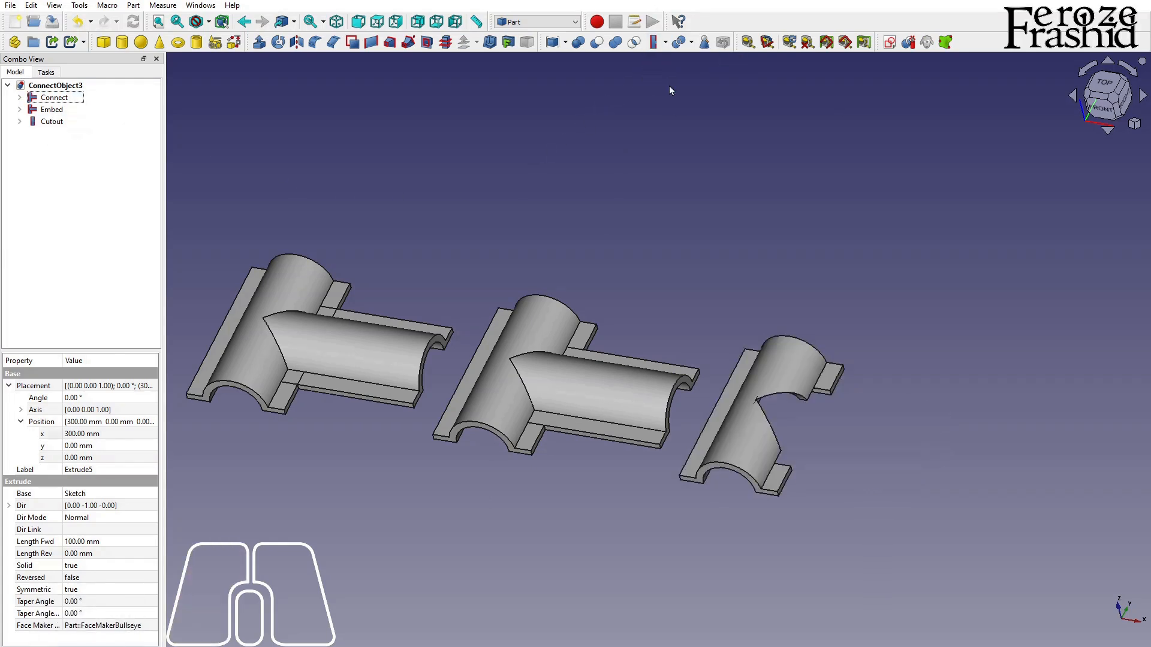
Examine the cutout and compare the connect, embed and cutout results side by side, ending in the top view.
{"action": "left_click", "coordinate": [688, 155]}
{"action": "middle_click_drag", "start_coordinate": [797, 434], "coordinate": [783, 465], "text": "alt"}
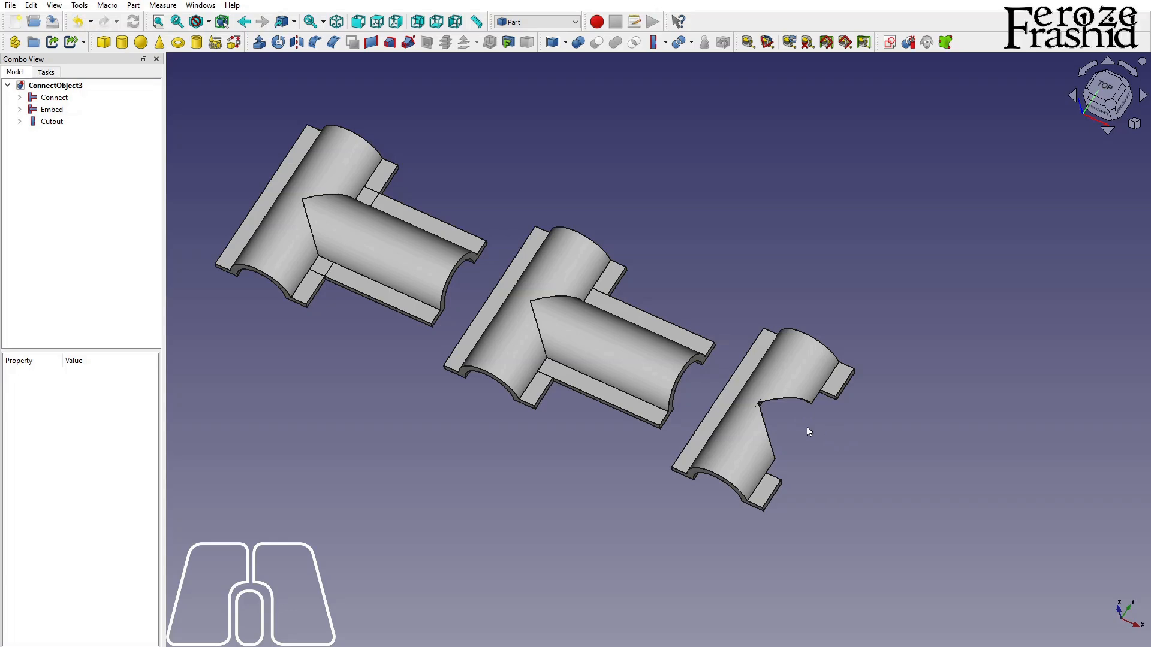
{"action": "middle_click_drag", "start_coordinate": [786, 430], "coordinate": [685, 467], "text": "alt"}
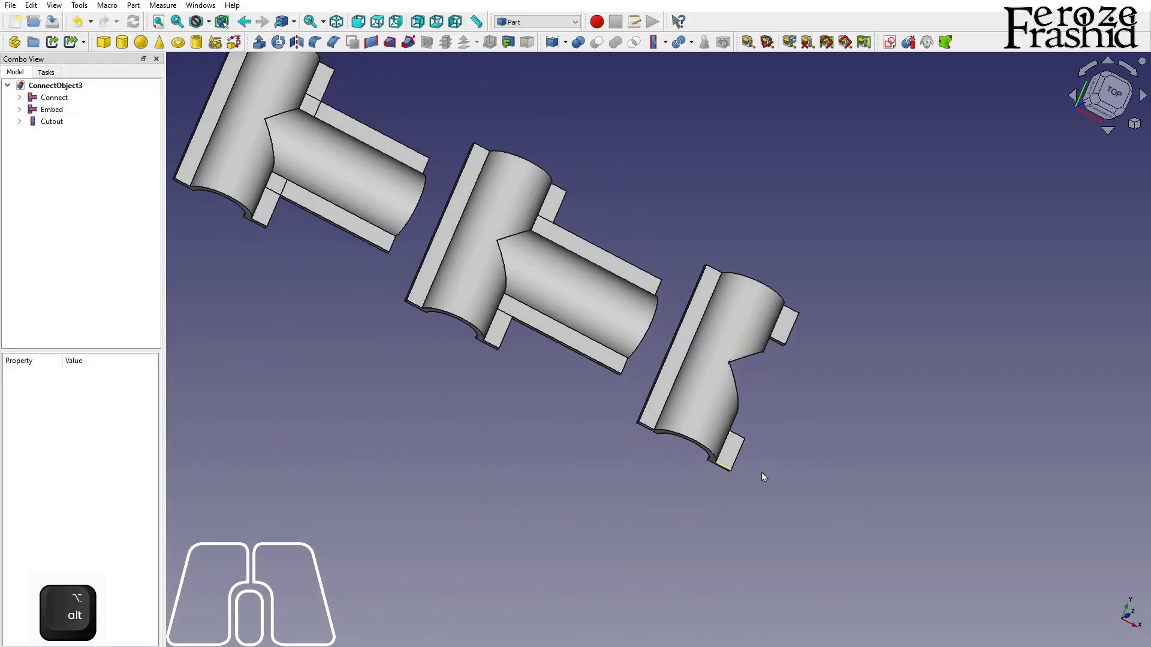
{"action": "scroll", "coordinate": [839, 464], "scroll_direction": "down", "scroll_amount": 3}
{"action": "scroll", "coordinate": [749, 362], "scroll_direction": "up", "scroll_amount": 3}
{"action": "middle_click_drag", "start_coordinate": [521, 201], "coordinate": [466, 247], "text": "alt"}
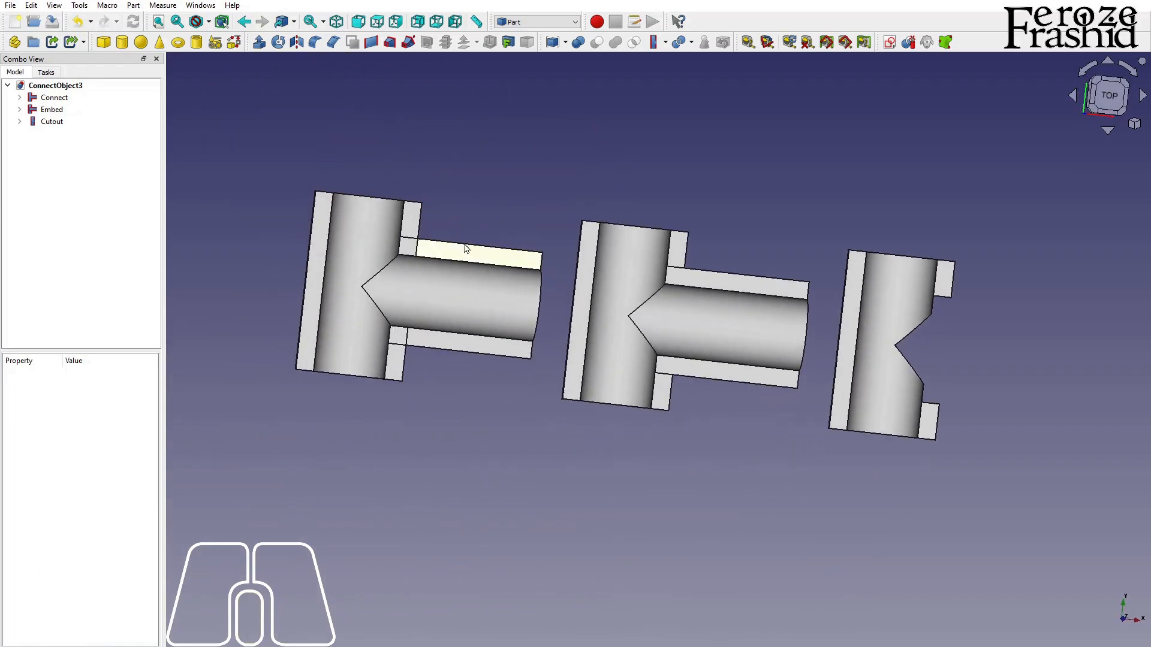
{"action": "left_click", "coordinate": [1114, 98]}
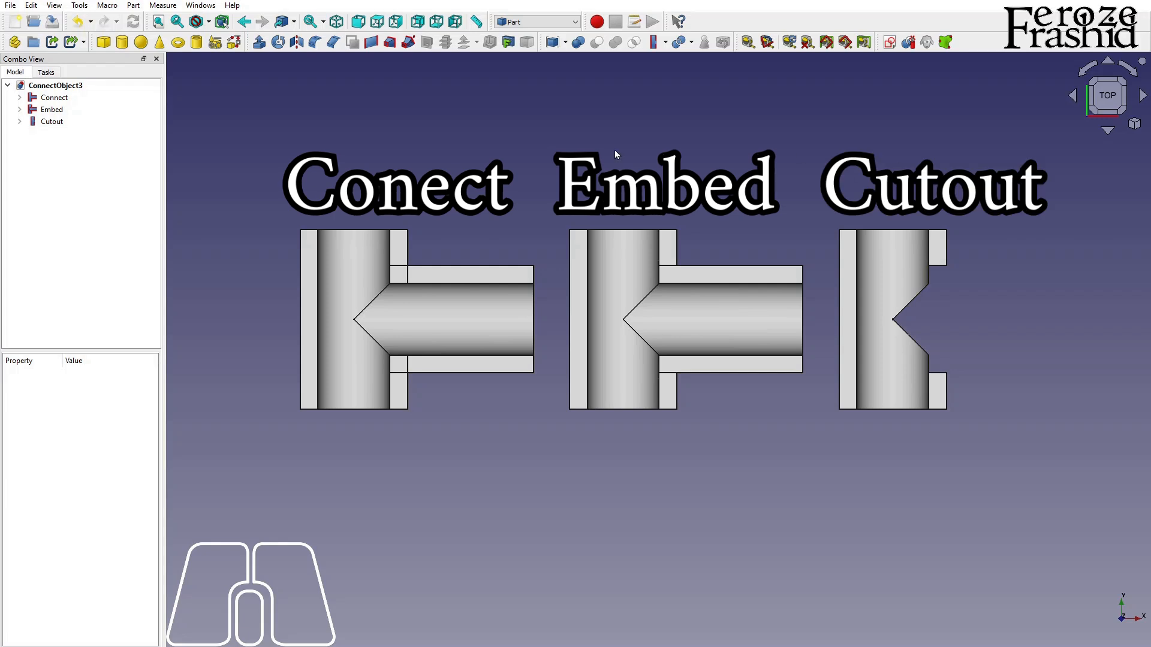
{"action": "left_click", "coordinate": [10, 6]}
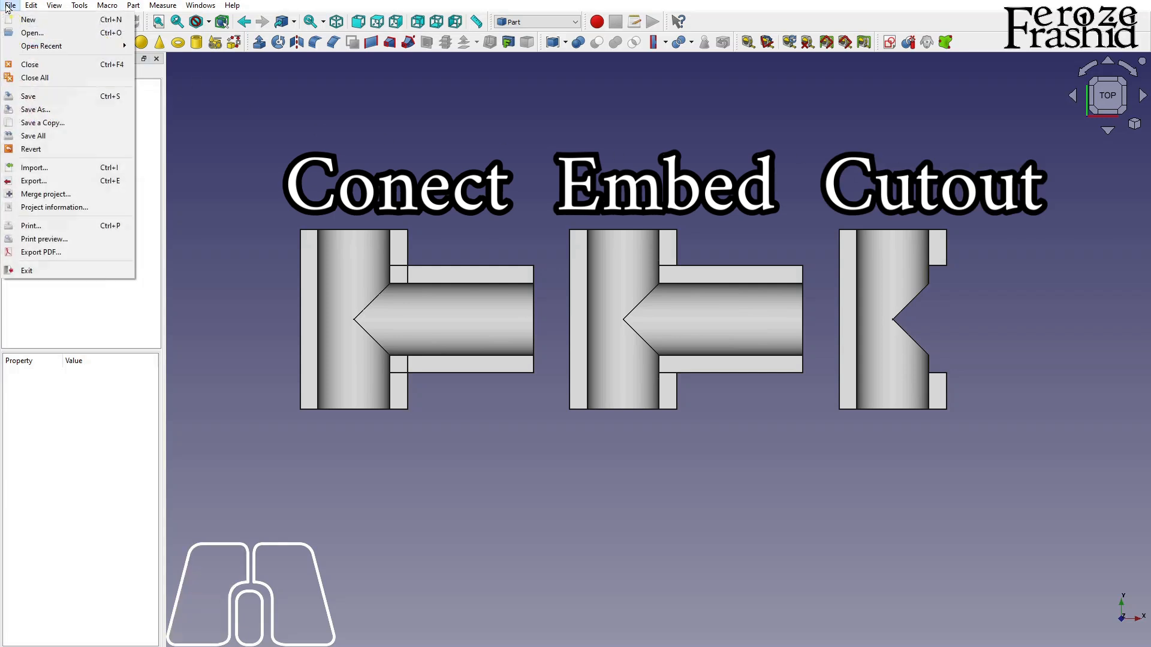
{"action": "left_click", "coordinate": [310, 170]}
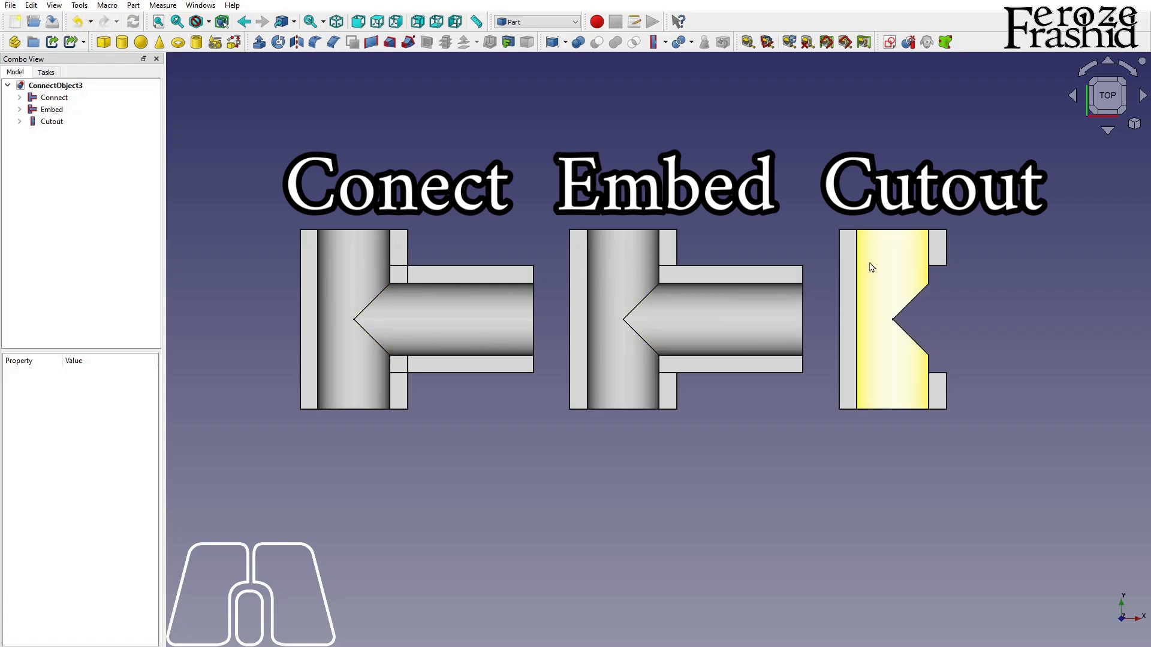
Open the recent document ConnectObject2.FCStd containing the three unjoined half-pipe pairs.
{"action": "left_click", "coordinate": [12, 5]}
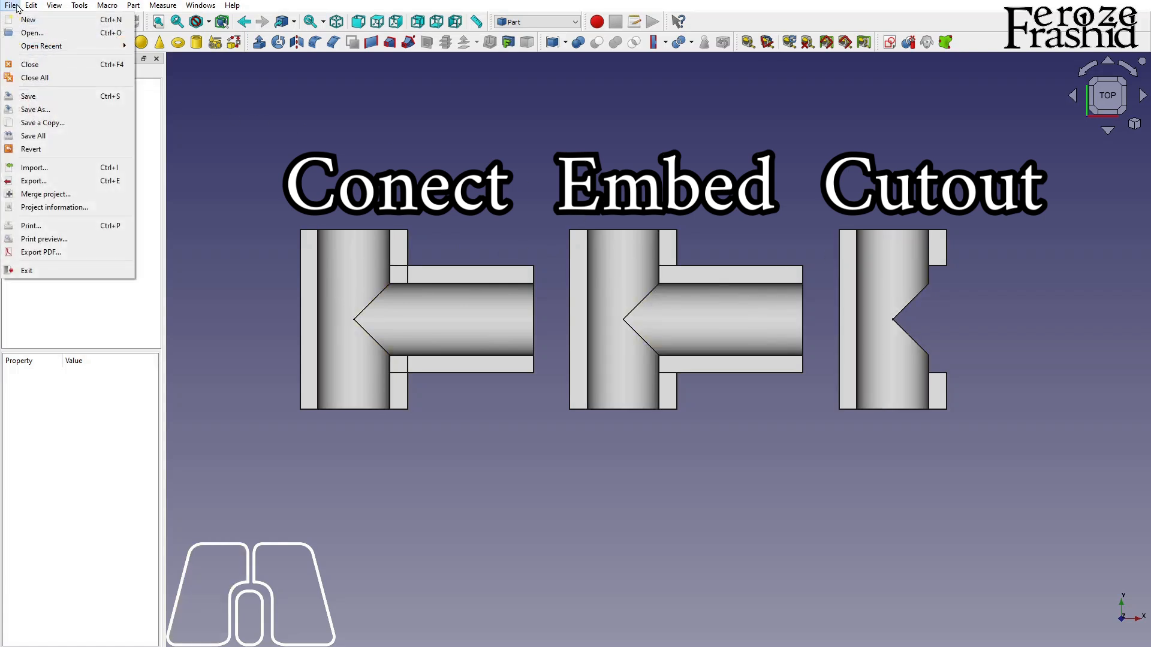
{"action": "mouse_move", "coordinate": [47, 50]}
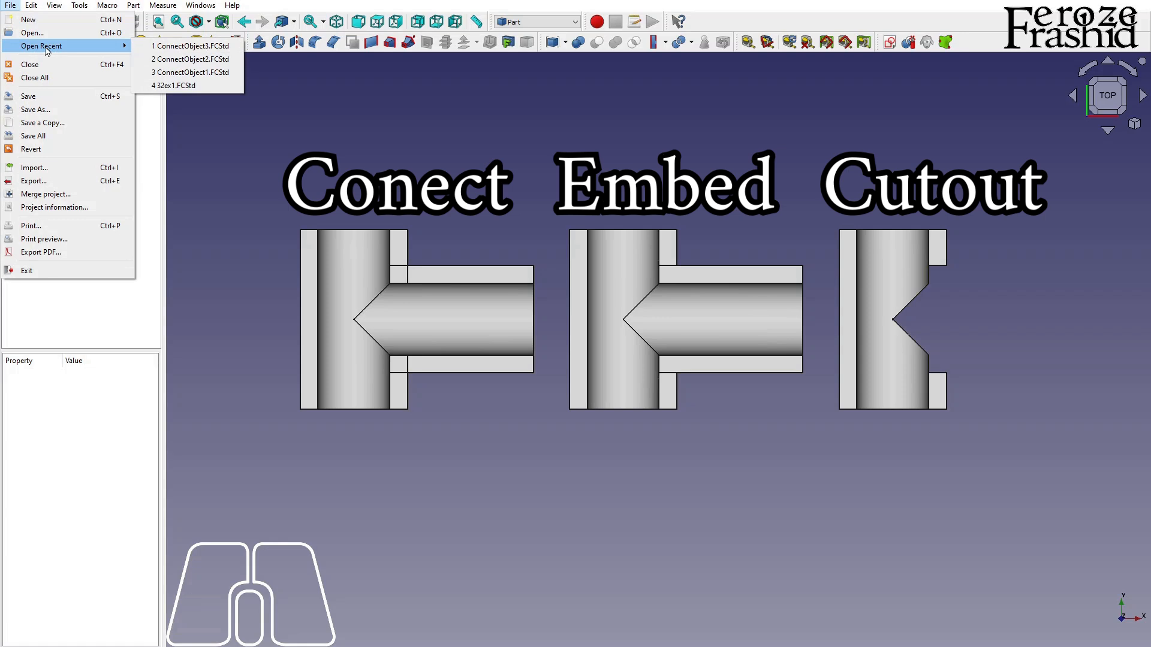
{"action": "left_click", "coordinate": [186, 59]}
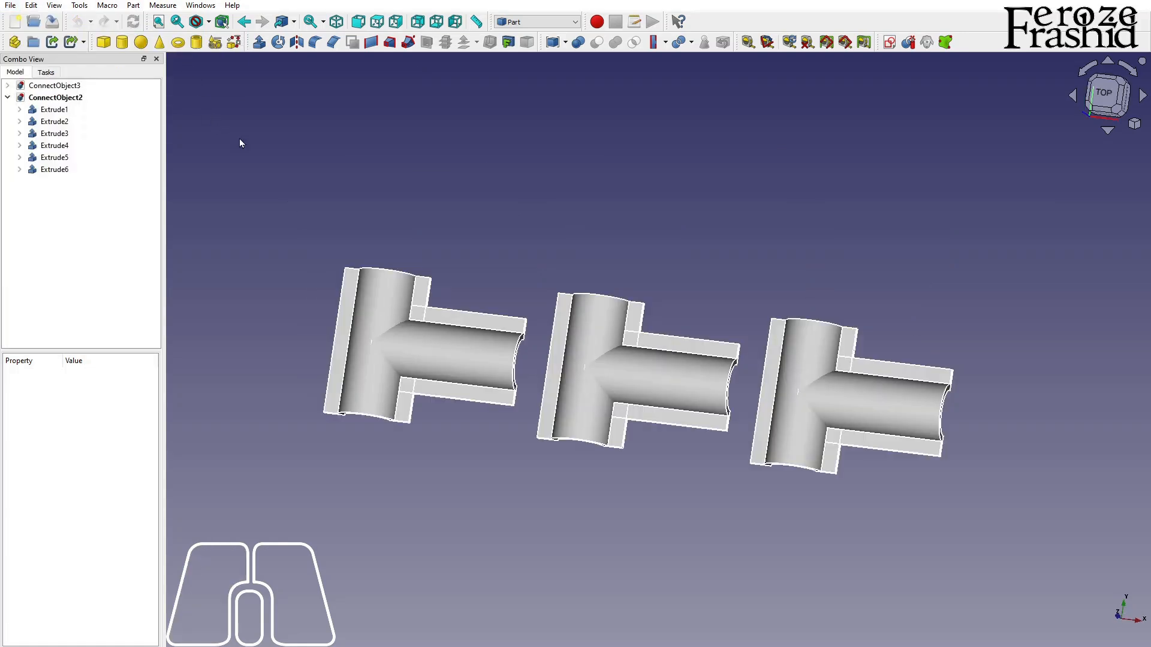
Inspect the branch half-pipes Extrude2, Extrude4 and Extrude6 in the three unjoined pairs of ConnectObject2.
{"action": "scroll", "coordinate": [538, 300], "scroll_direction": "down", "scroll_amount": 1}
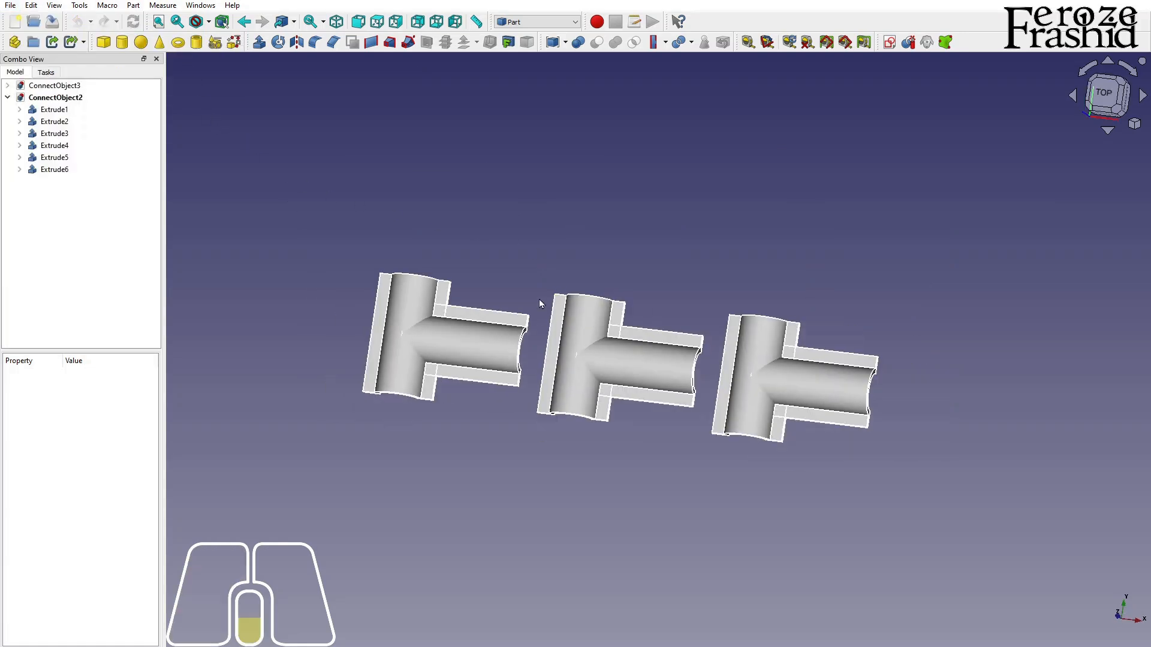
{"action": "key", "text": "alt"}
{"action": "left_click_drag", "start_coordinate": [457, 332], "coordinate": [482, 341], "text": "alt"}
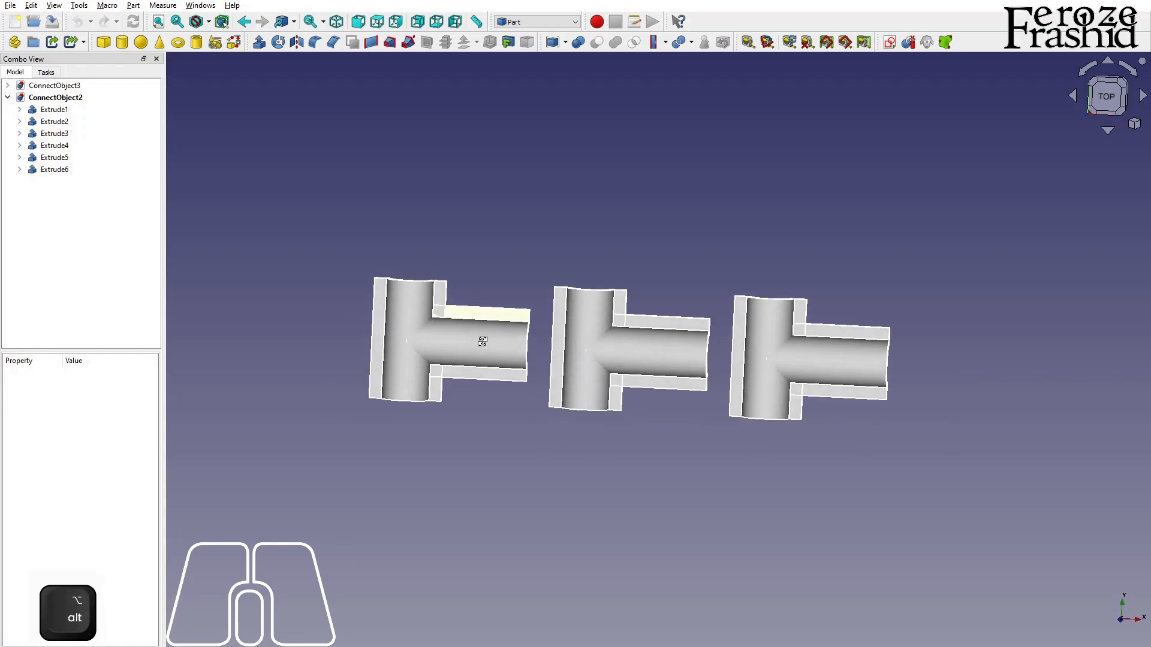
{"action": "left_click", "coordinate": [478, 346]}
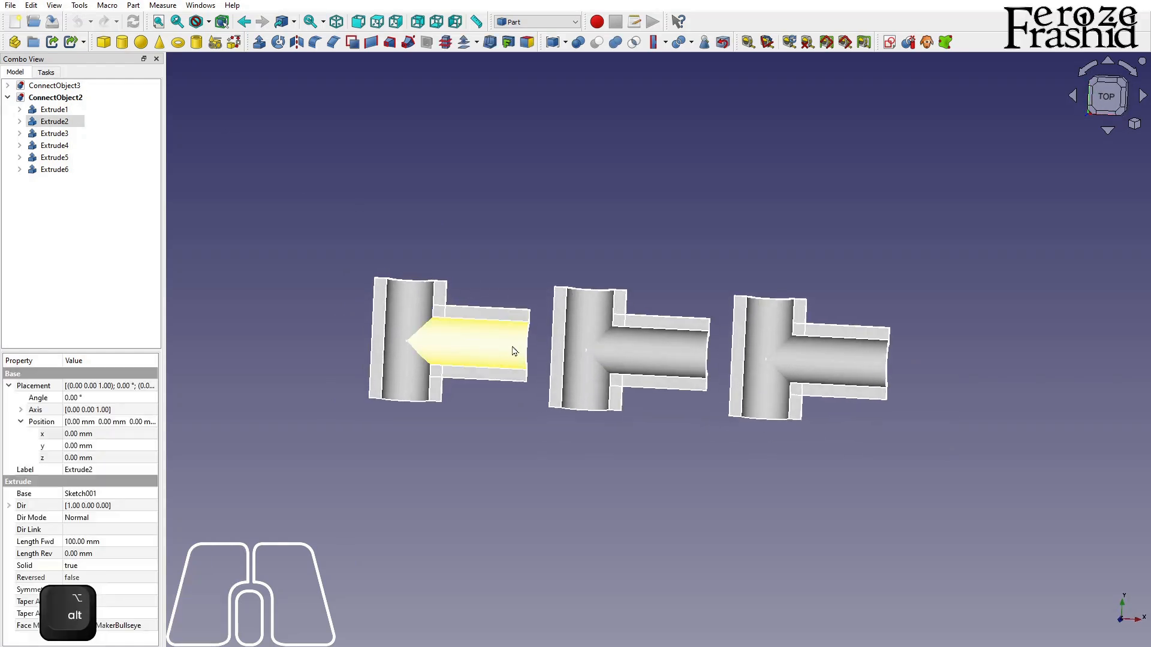
{"action": "left_click", "coordinate": [663, 357]}
{"action": "left_click", "coordinate": [856, 365]}
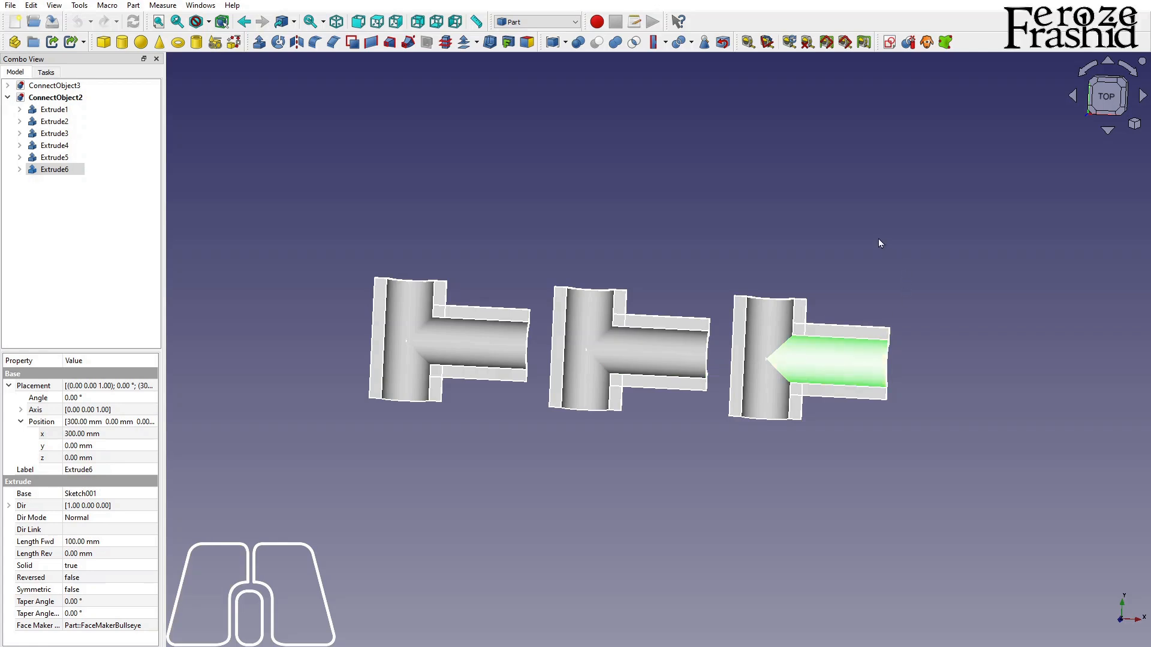
{"action": "left_click", "coordinate": [741, 136]}
Join Extrude2 and Extrude1 using the Connect objects tool, with the branch Extrude2 selected first.
{"action": "left_click", "coordinate": [478, 343]}
{"action": "left_click", "coordinate": [418, 303], "text": "ctrl"}
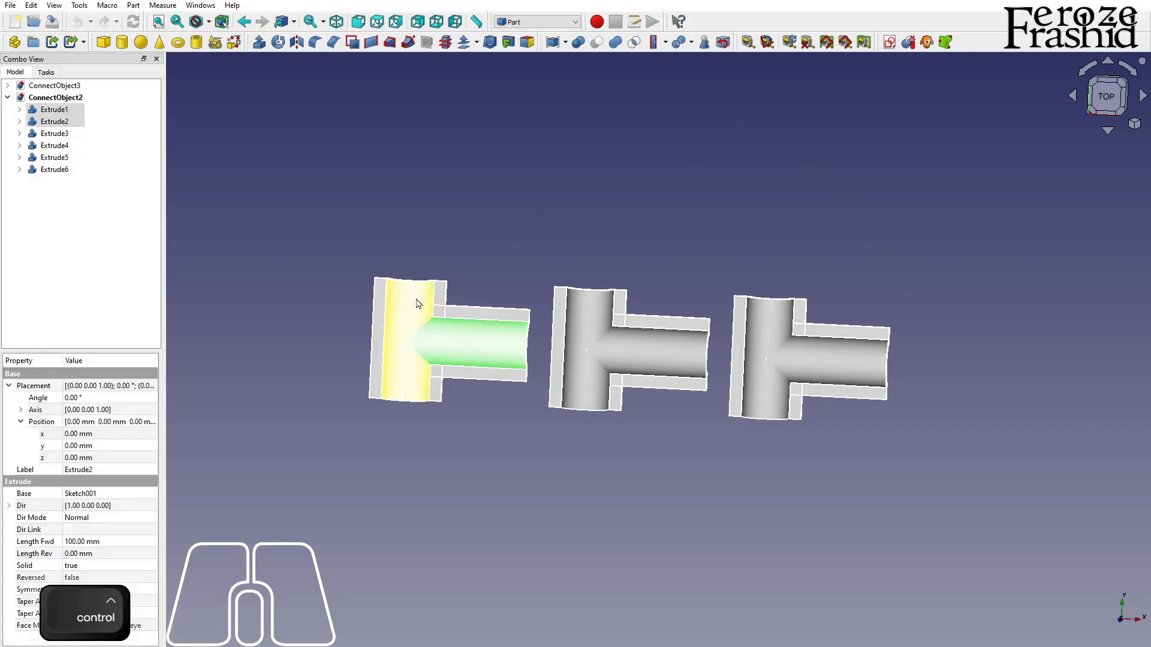
{"action": "left_click", "coordinate": [666, 51]}
{"action": "left_click", "coordinate": [672, 60]}
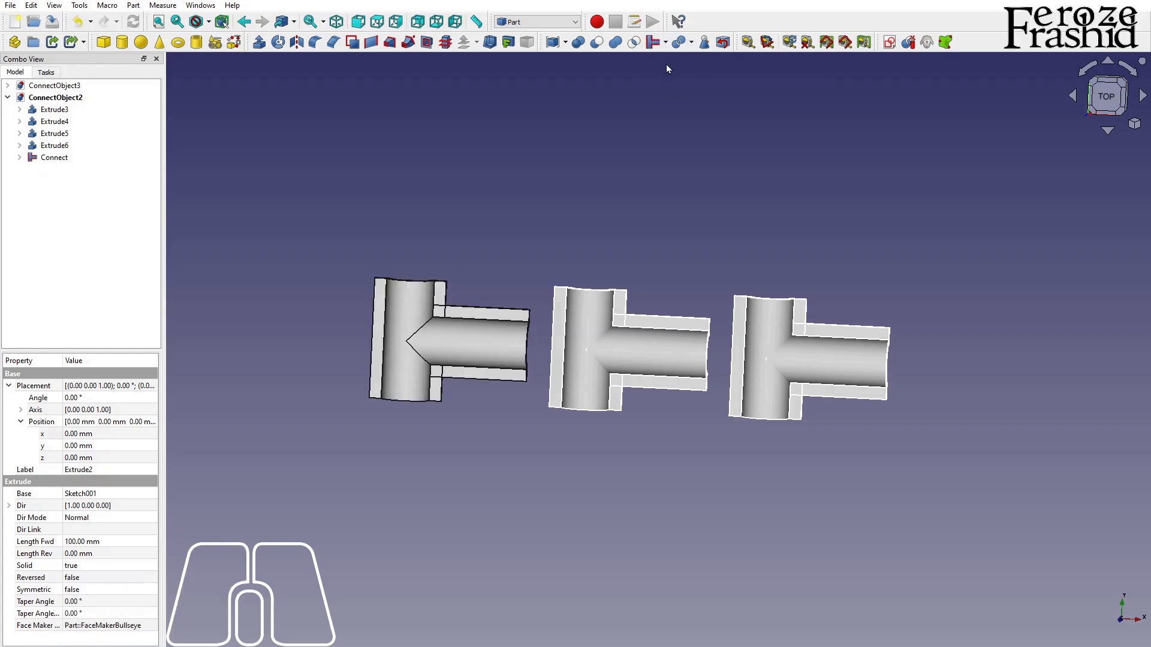
{"action": "mouse_move", "coordinate": [470, 426]}
{"action": "left_mouse_down", "text": "alt"}
{"action": "mouse_move", "coordinate": [527, 159]}
{"action": "mouse_move", "coordinate": [547, 132]}
{"action": "mouse_move", "coordinate": [732, 221]}
{"action": "mouse_move", "coordinate": [558, 244]}
{"action": "mouse_move", "coordinate": [488, 365]}
{"action": "mouse_move", "coordinate": [480, 419]}
{"action": "left_mouse_up", "text": "alt"}
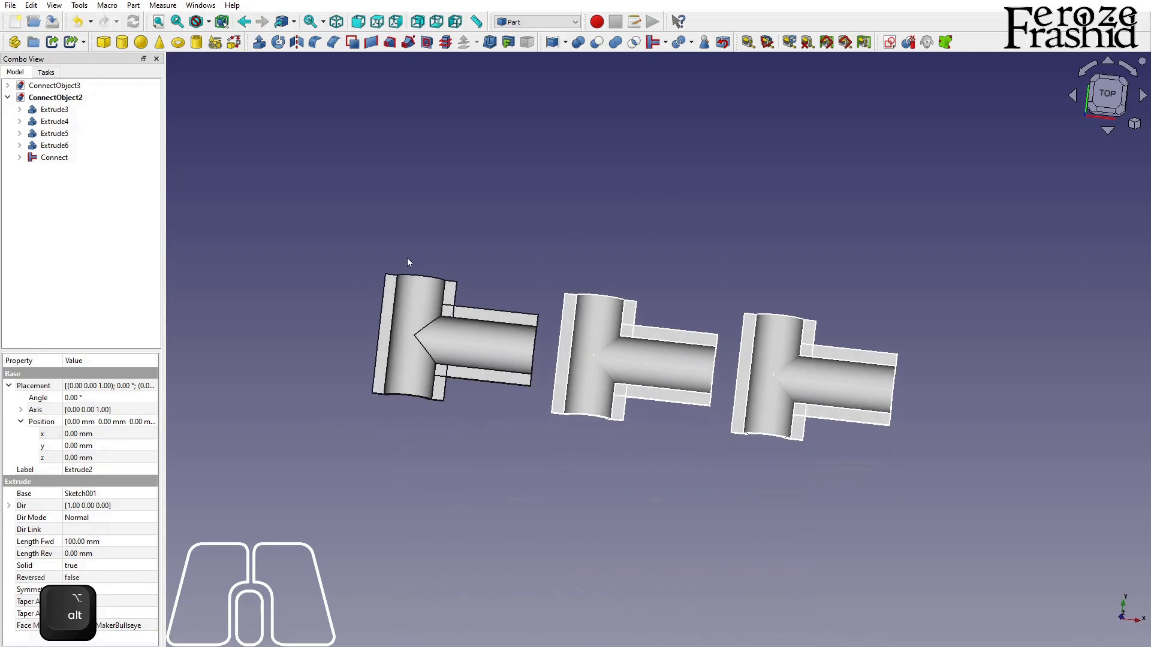
{"action": "mouse_move", "coordinate": [397, 318]}
{"action": "left_mouse_down", "text": "alt"}
{"action": "mouse_move", "coordinate": [393, 345]}
{"action": "mouse_move", "coordinate": [390, 333]}
{"action": "left_mouse_up", "text": "alt"}
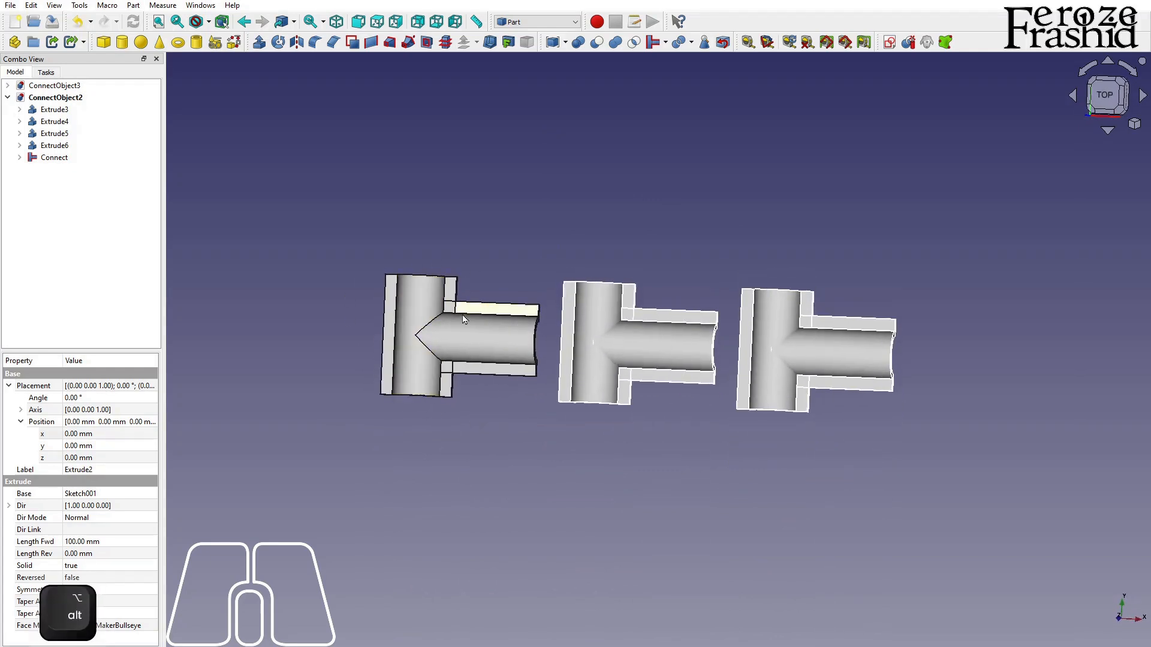
Embed Extrude3 into Extrude4 using the Embed object tool, with the branch Extrude4 as the base.
{"action": "left_click", "coordinate": [663, 337]}
{"action": "left_click", "coordinate": [594, 311], "text": "ctrl"}
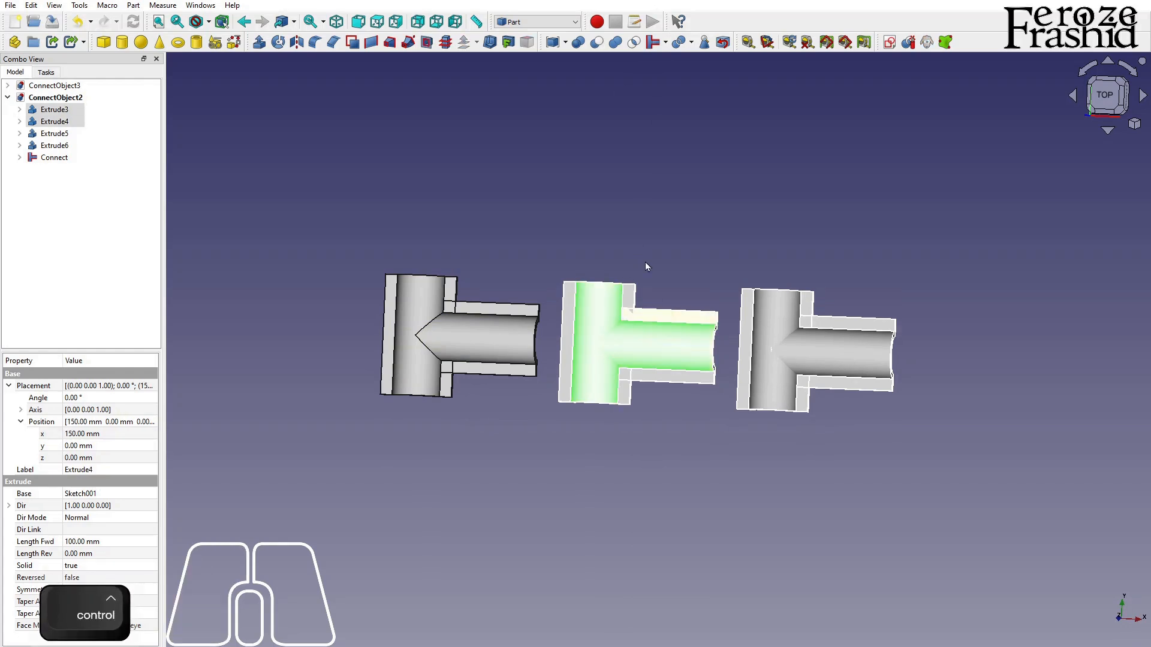
{"action": "left_click", "coordinate": [667, 43]}
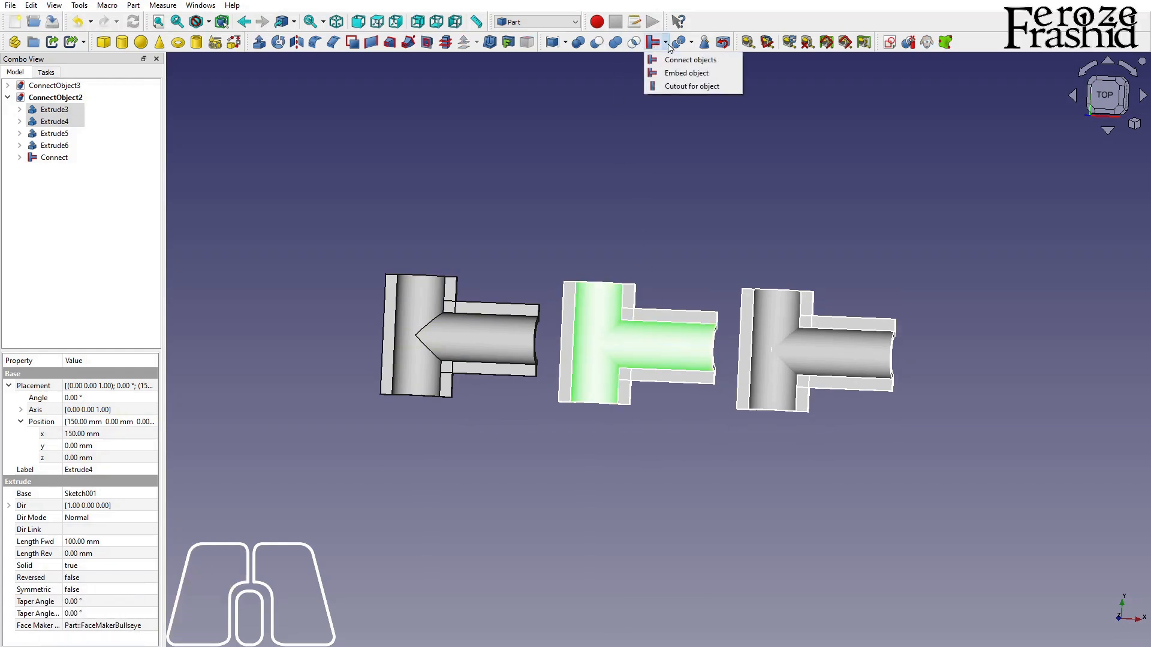
{"action": "left_click", "coordinate": [687, 73]}
{"action": "key", "text": "alt"}
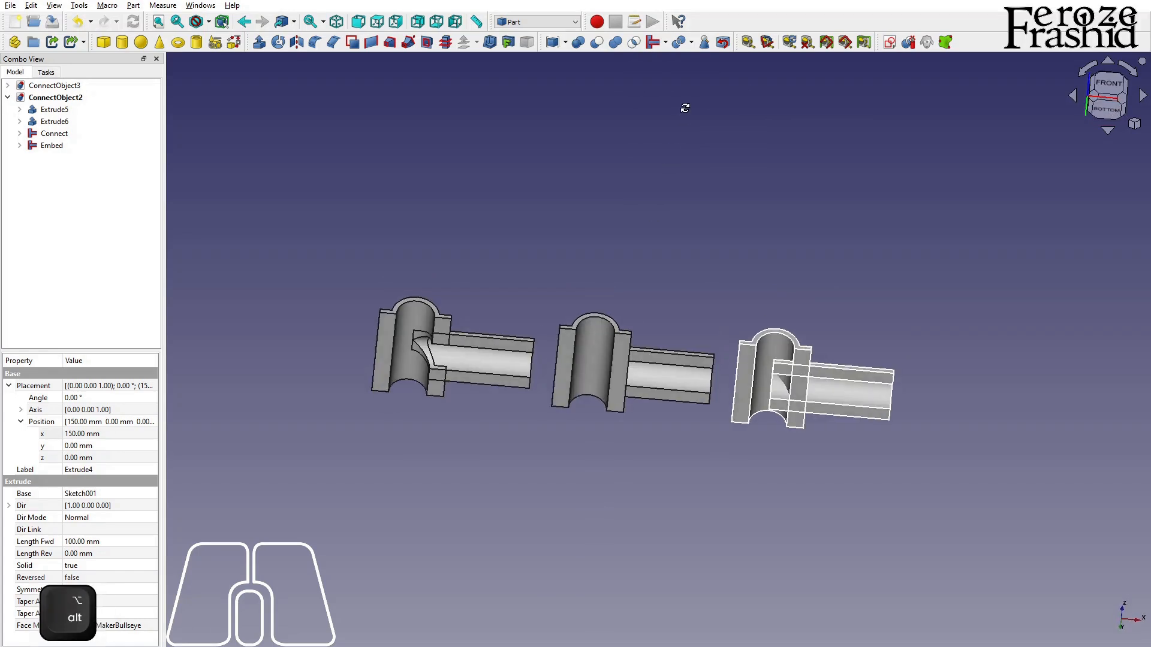
{"action": "scroll", "coordinate": [645, 320], "scroll_direction": "up", "scroll_amount": 3}
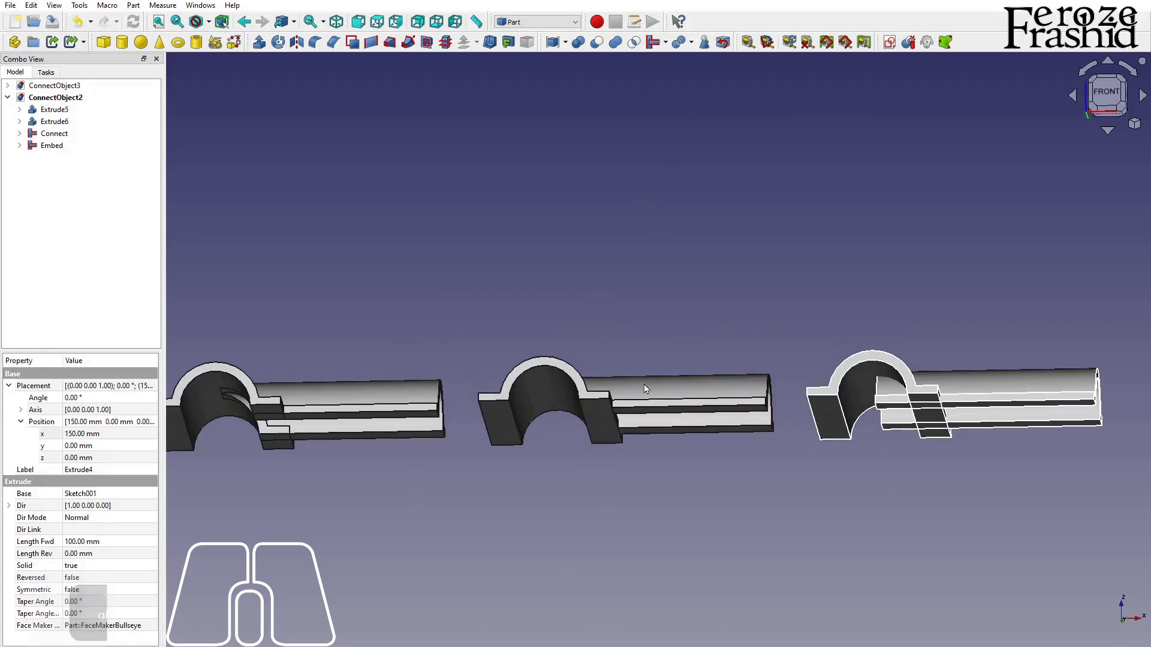
{"action": "key", "text": "alt"}
{"action": "key", "text": "alt"}
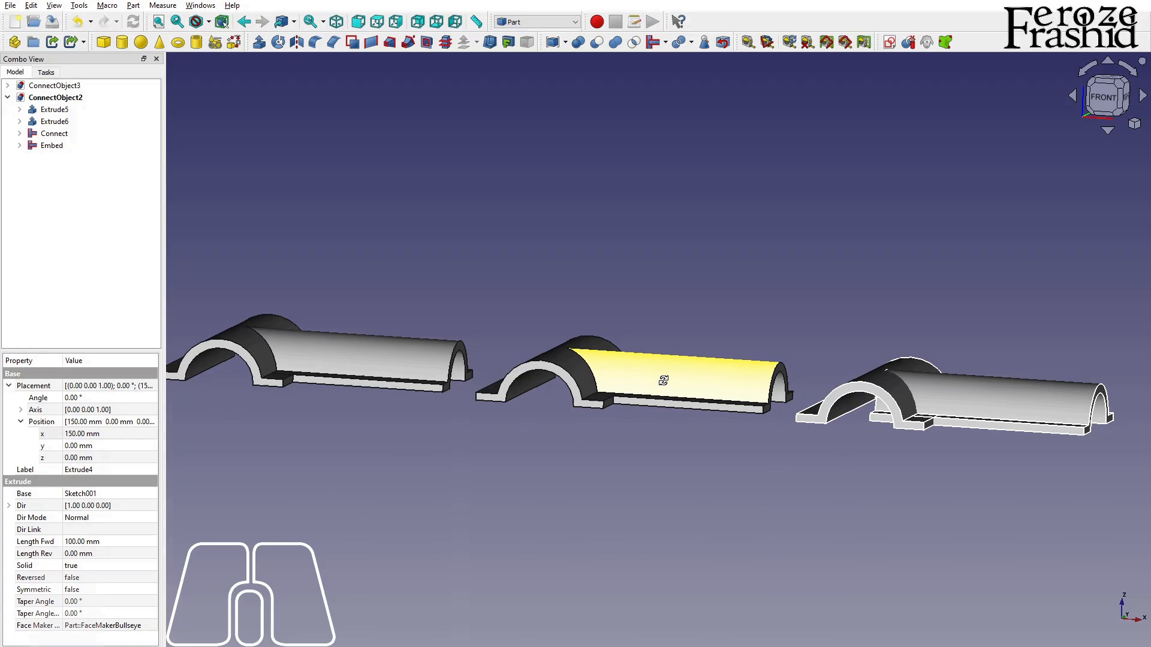
Cut Extrude6 to clear Extrude5 using the Cutout for object tool, with the branch Extrude6 selected first as the base.
{"action": "key", "text": "alt"}
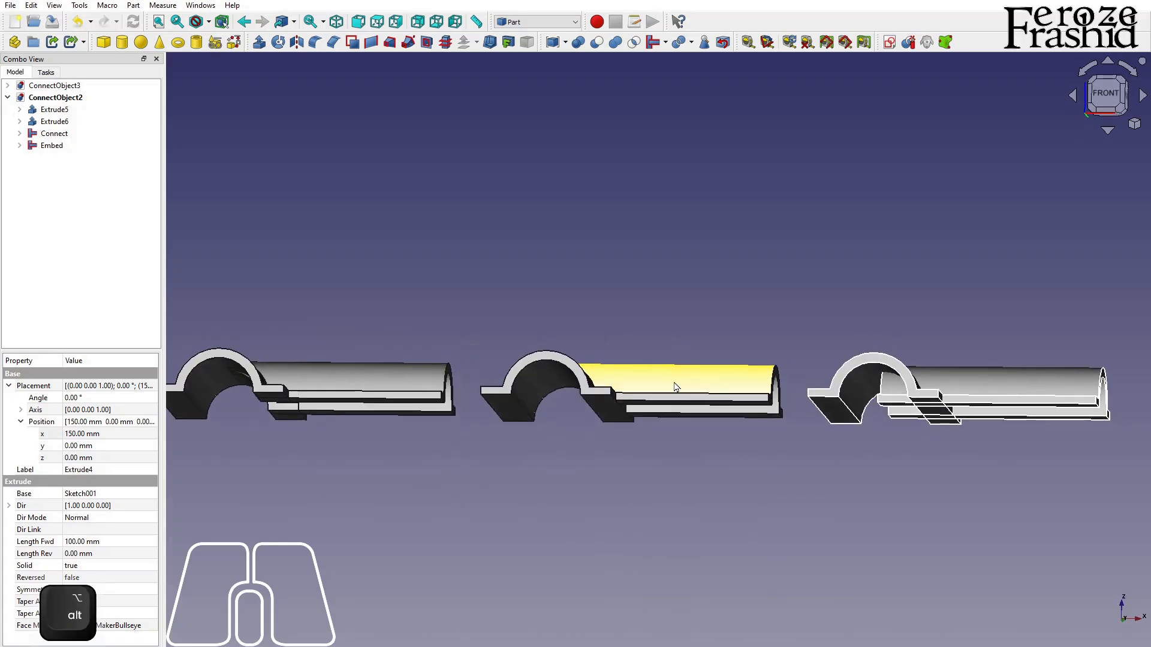
{"action": "key", "text": "alt"}
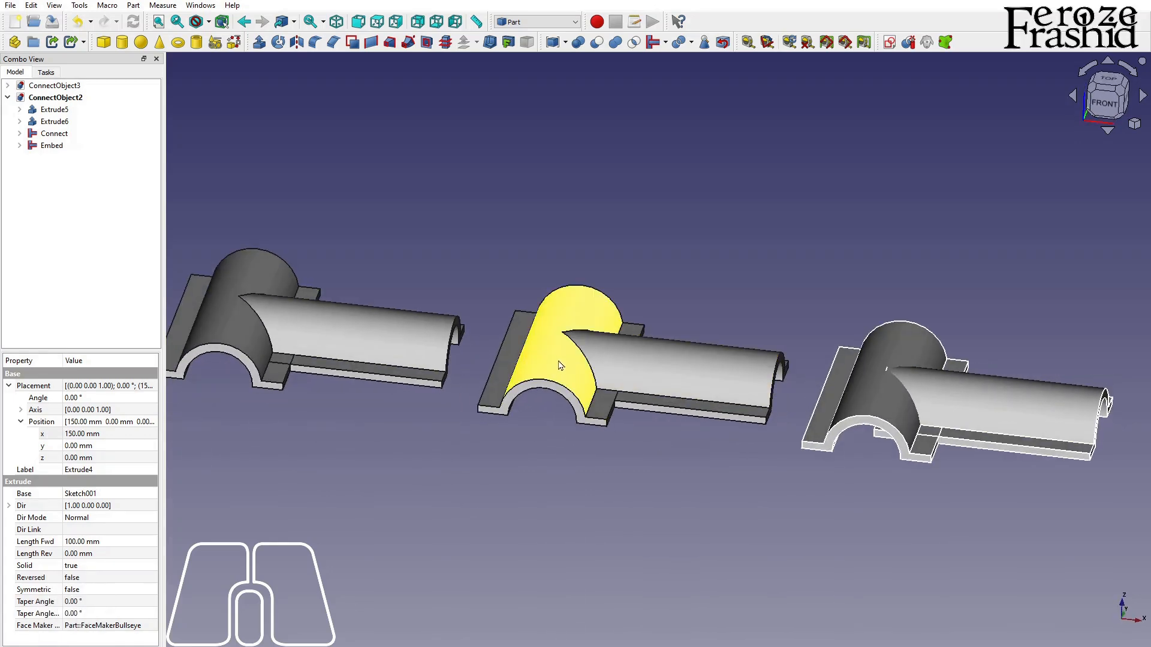
{"action": "key", "text": "alt"}
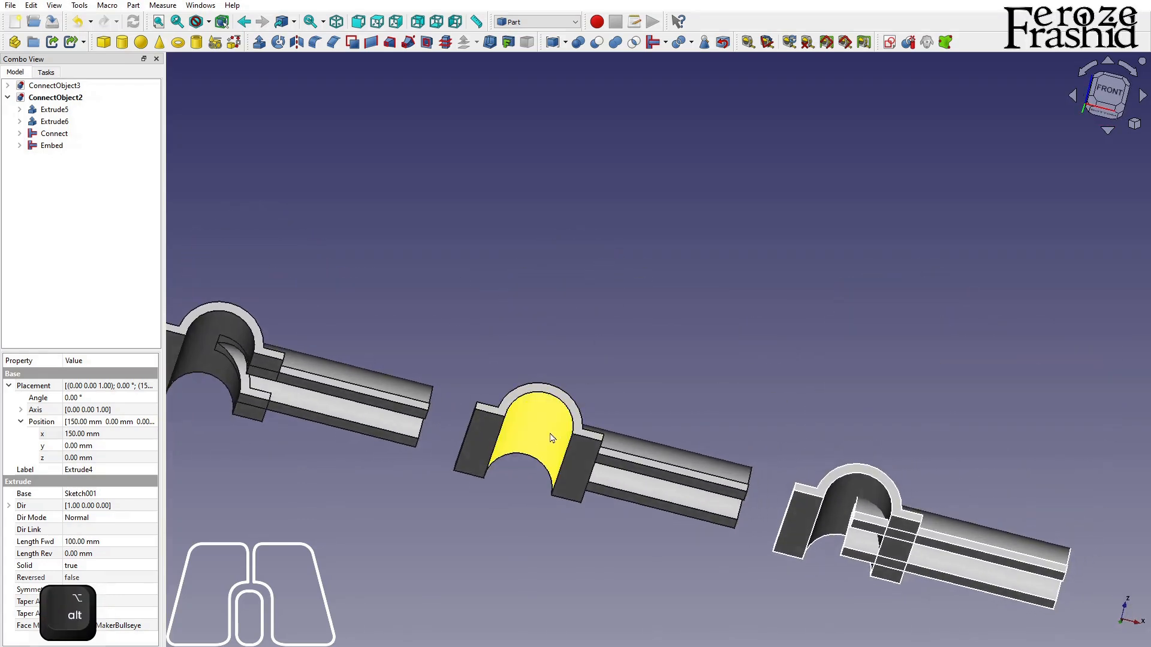
{"action": "key", "text": "alt"}
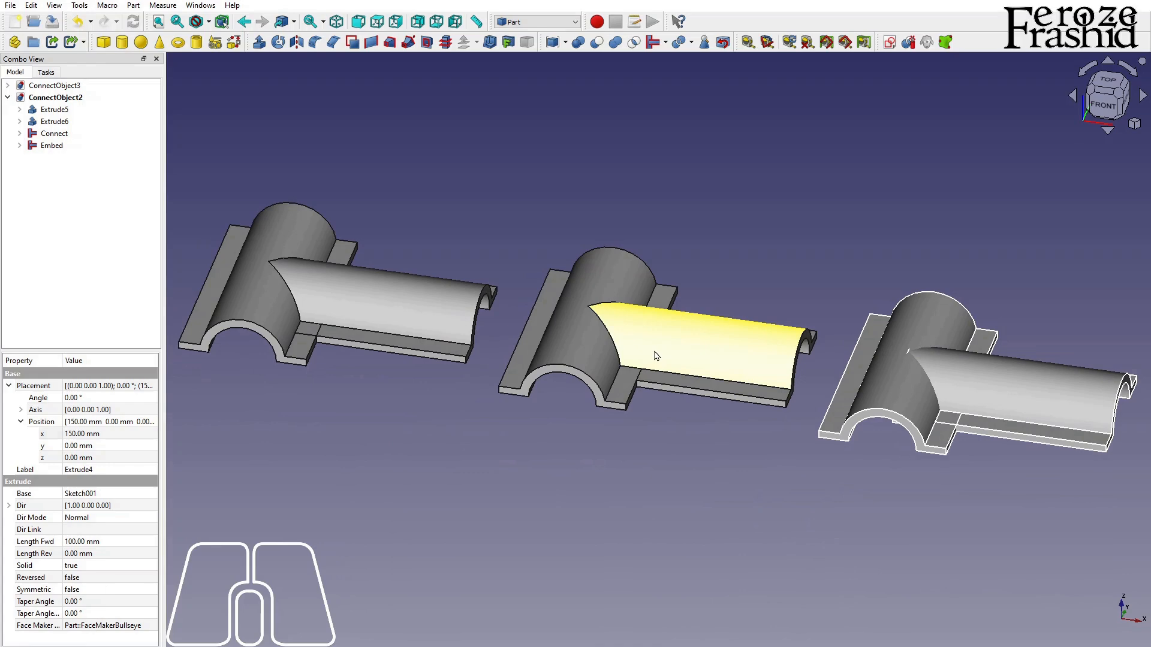
{"action": "key", "text": "alt"}
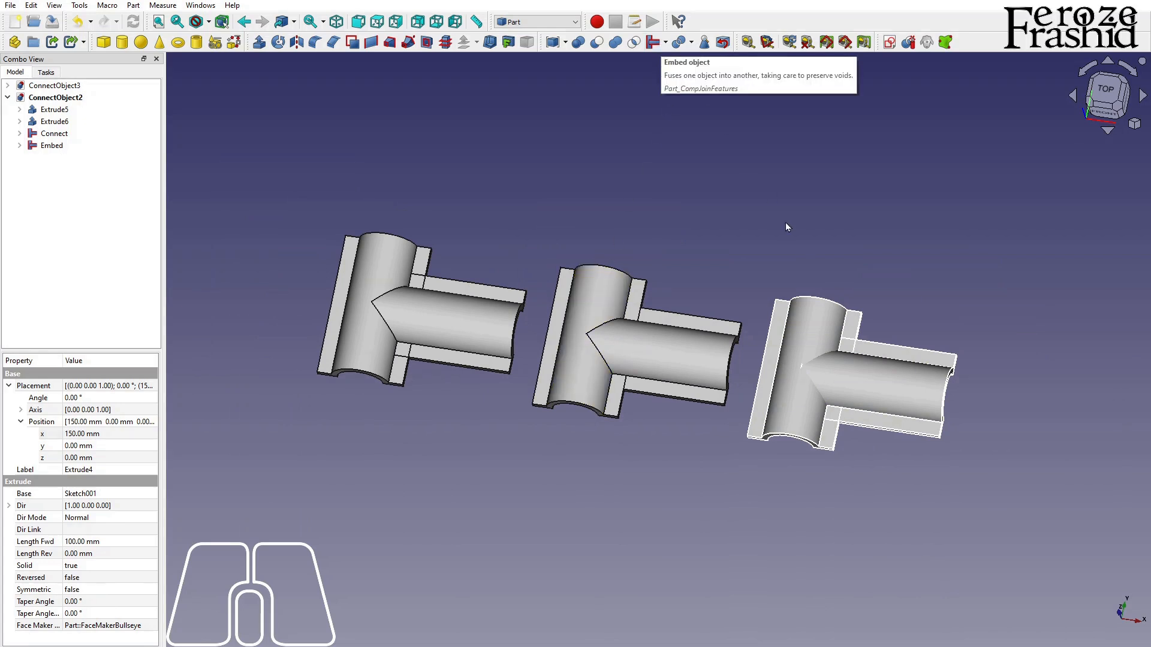
{"action": "left_click", "coordinate": [876, 384]}
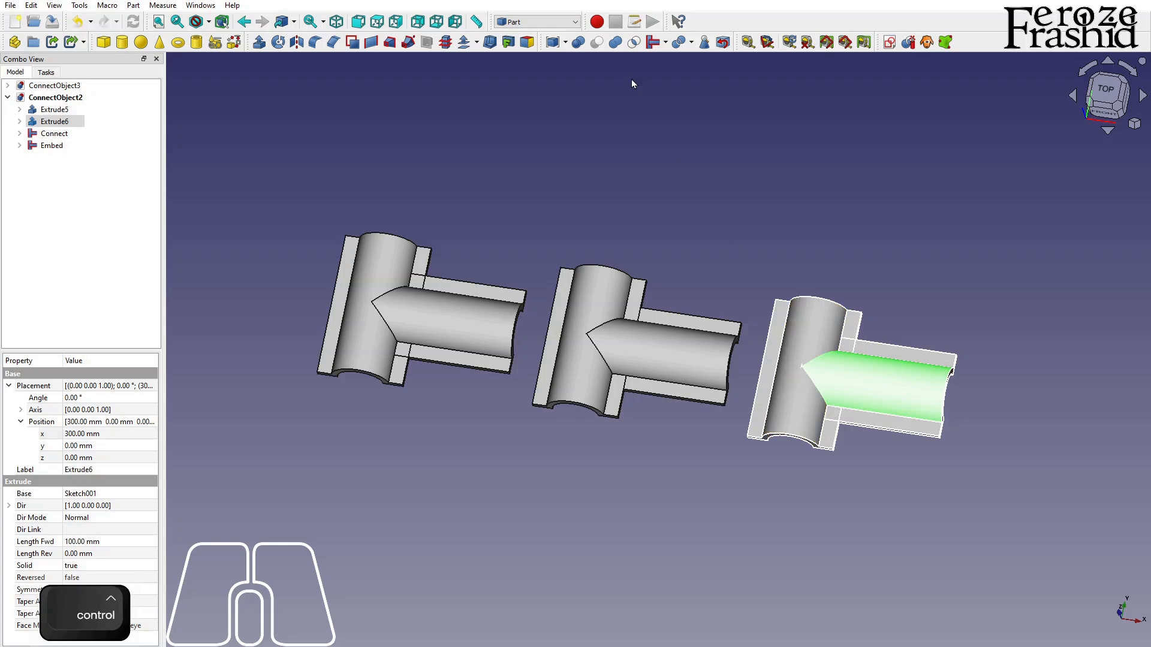
{"action": "left_click", "coordinate": [811, 334], "text": "ctrl"}
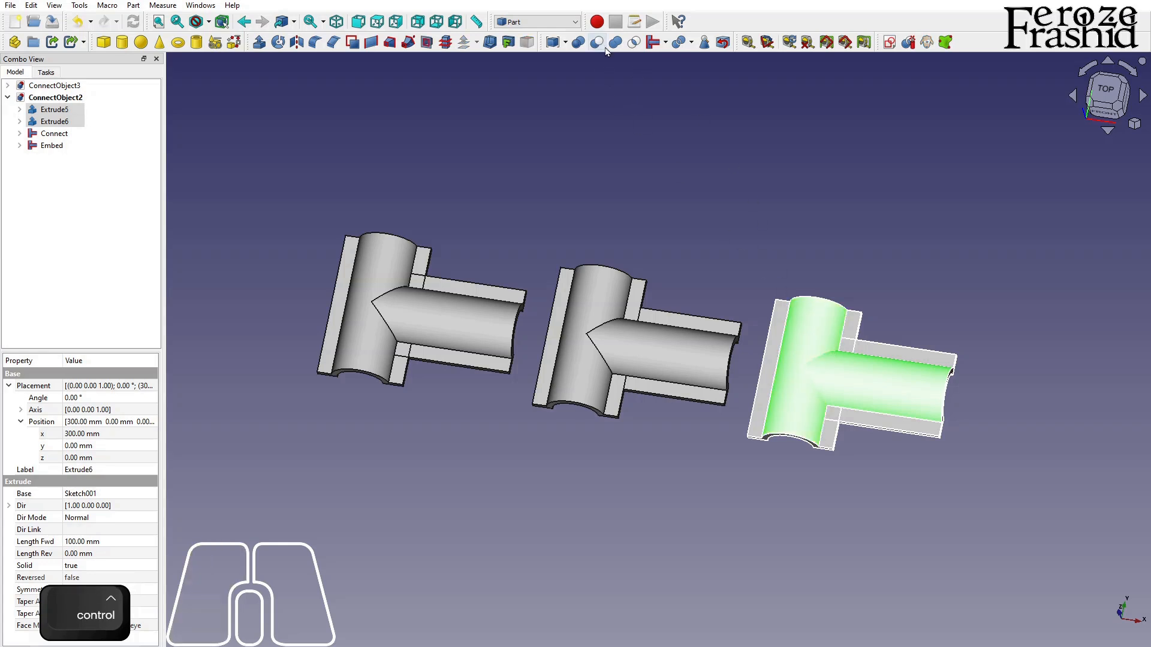
{"action": "left_click", "coordinate": [666, 42]}
{"action": "left_click", "coordinate": [684, 87]}
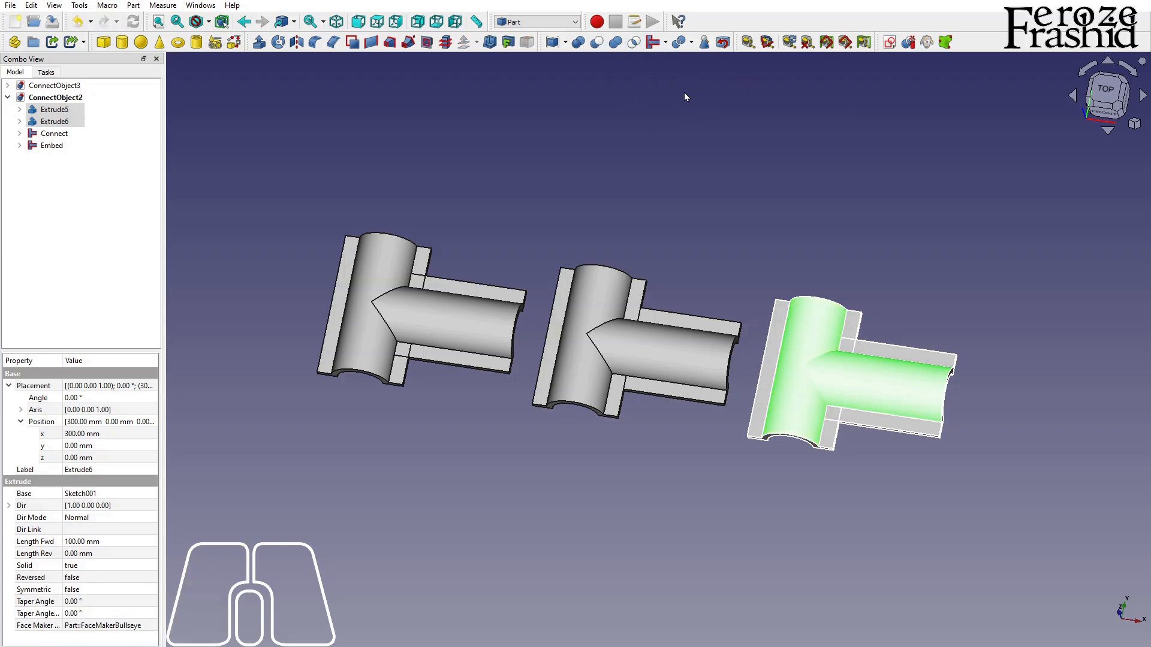
Inspect the trimmed end of the cutout branch half-pipe from above and from its underside.
{"action": "left_click_drag", "start_coordinate": [825, 393], "coordinate": [750, 260], "text": "alt"}
{"action": "scroll", "coordinate": [839, 404], "scroll_direction": "up", "scroll_amount": 2}
{"action": "left_click_drag", "start_coordinate": [848, 408], "coordinate": [751, 396], "text": "alt"}
{"action": "middle_click_drag", "start_coordinate": [786, 342], "coordinate": [761, 333], "text": "alt"}
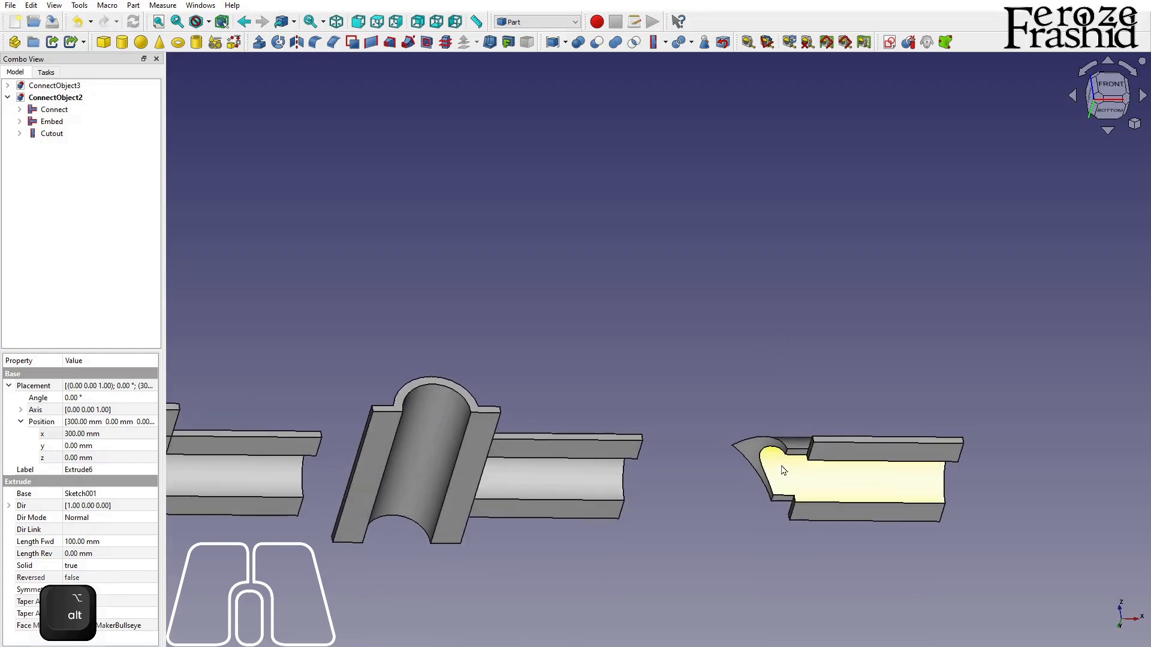
{"action": "middle_click_drag", "start_coordinate": [822, 462], "coordinate": [570, 295], "text": "alt"}
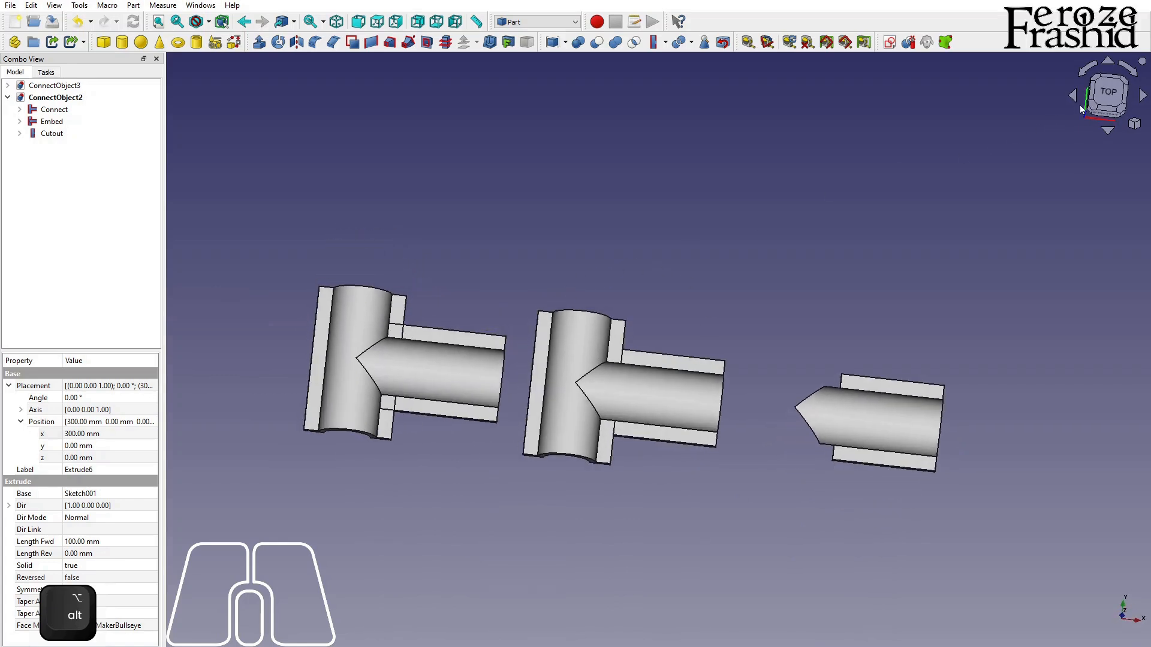
Compare the Connect, Embed and Cutout results side by side in the top view and from oblique angles.
{"action": "left_click", "coordinate": [1106, 95]}
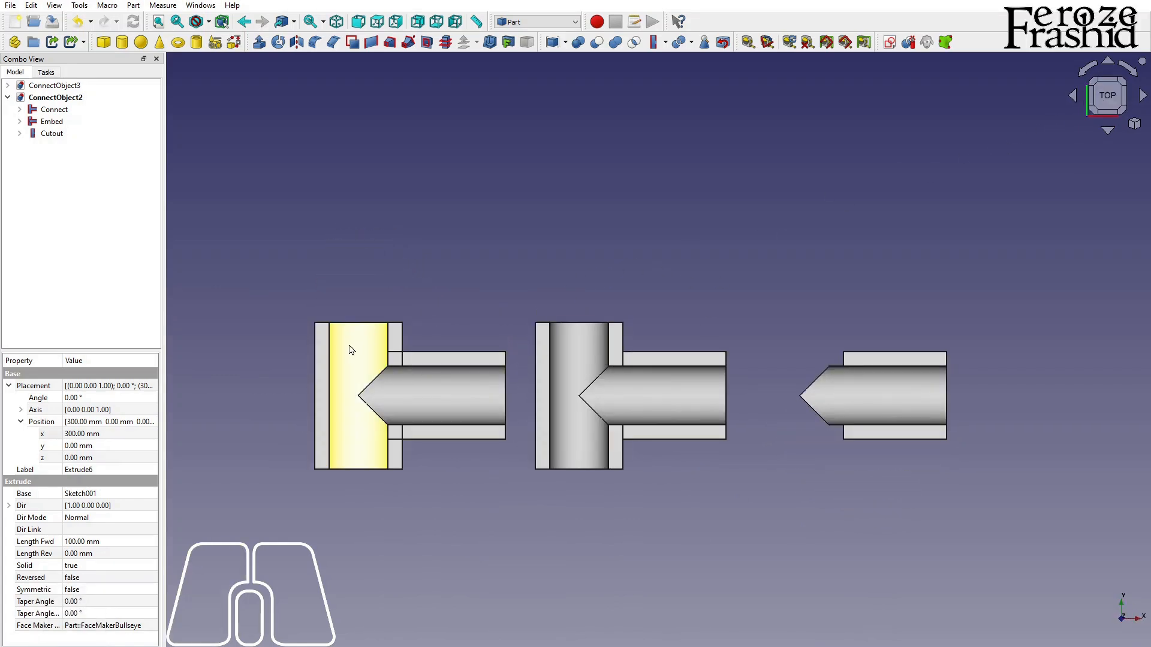
{"action": "left_click", "coordinate": [665, 42]}
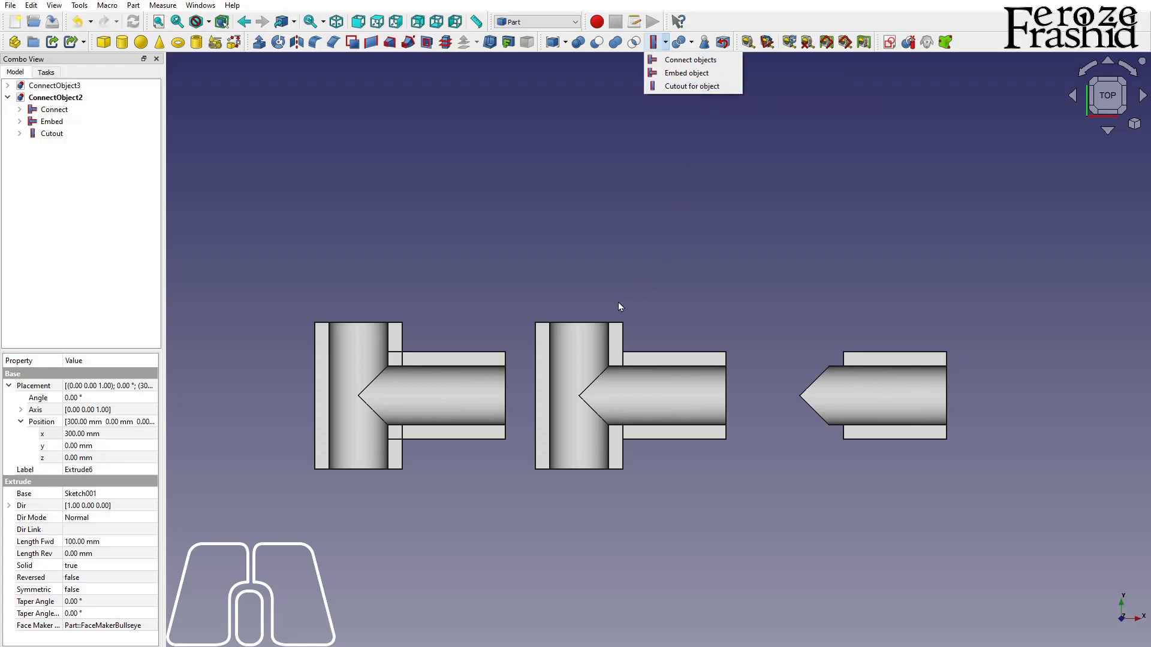
{"action": "left_click", "coordinate": [670, 281]}
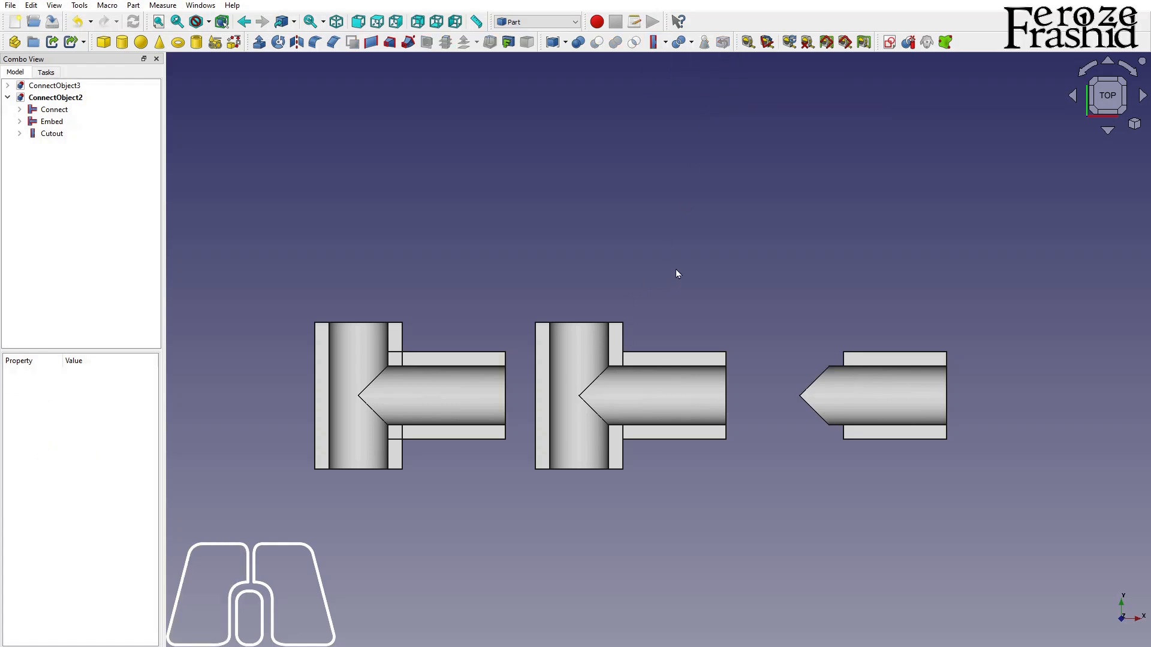
{"action": "scroll", "coordinate": [763, 246], "scroll_direction": "down", "scroll_amount": 2}
{"action": "scroll", "coordinate": [652, 298], "scroll_direction": "up", "scroll_amount": 3}
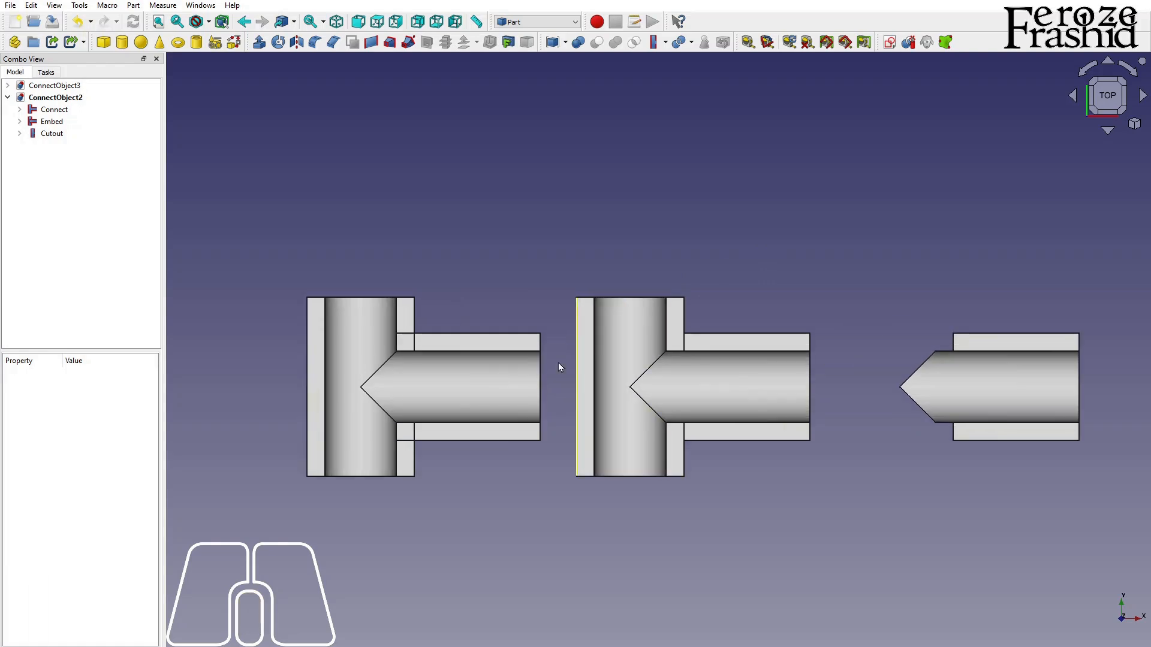
{"action": "left_click_drag", "start_coordinate": [559, 363], "coordinate": [559, 242], "text": "alt"}
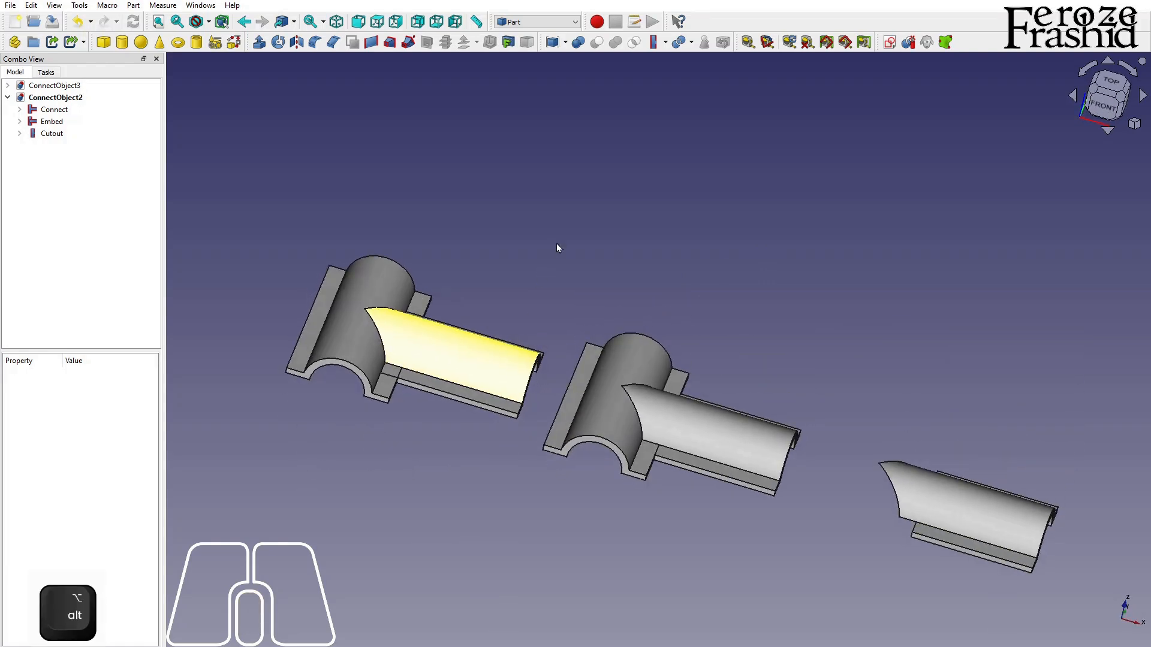
{"action": "middle_click_drag", "start_coordinate": [660, 326], "coordinate": [730, 235]}
{"action": "middle_click_drag", "start_coordinate": [616, 336], "coordinate": [588, 342]}
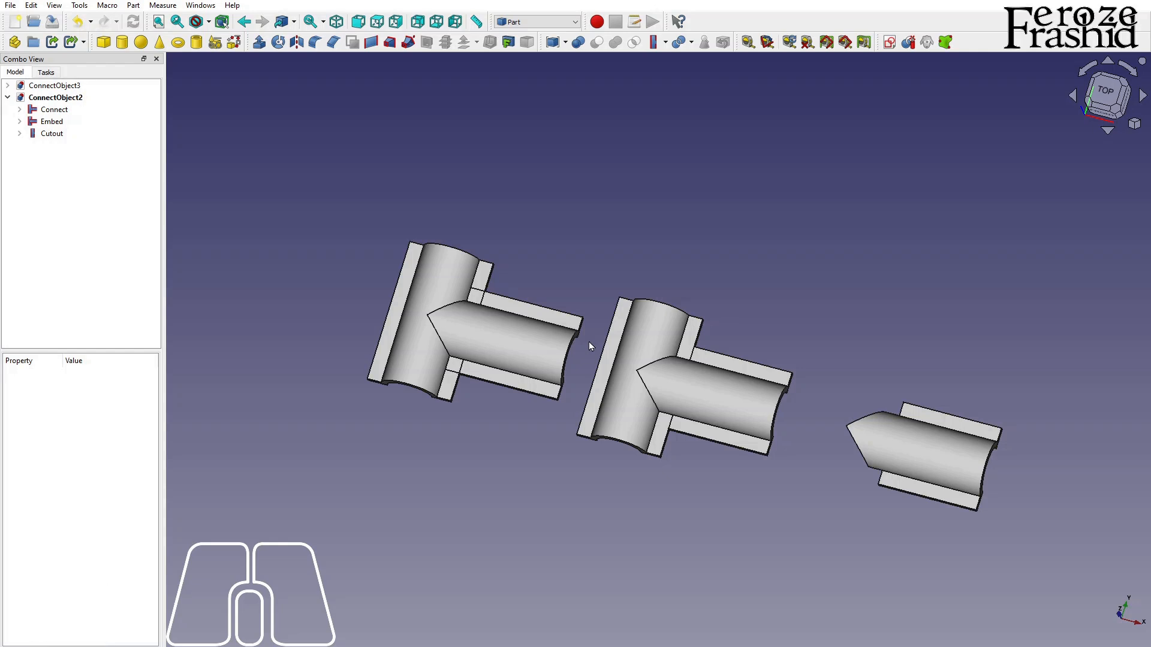